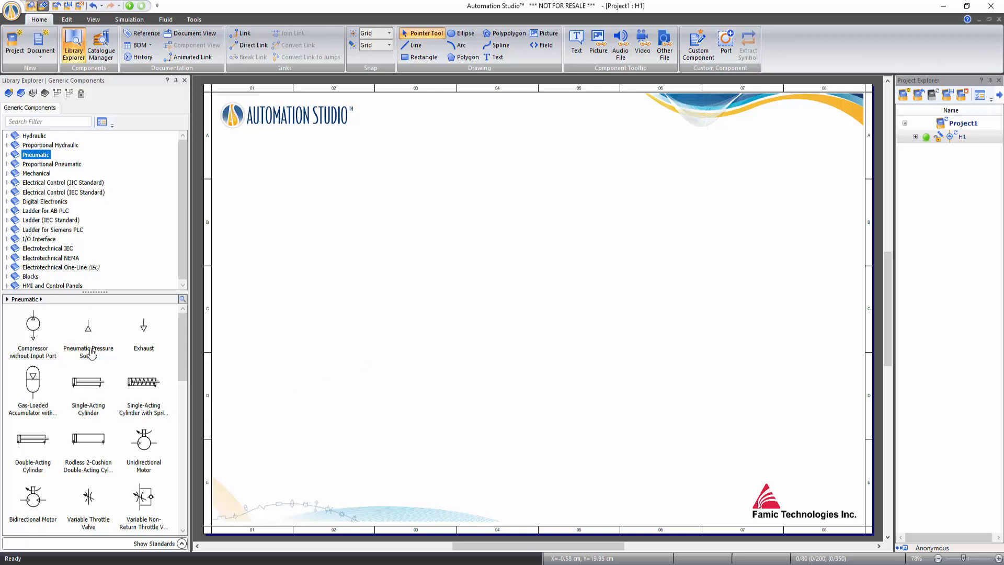
Place a Pneumatic Pressure Source, a Double-Acting Cylinder above it and a solenoid-operated 5/2-Way Valve between the two.
{"action": "left_click_drag", "start_coordinate": [89, 337], "coordinate": [478, 288]}
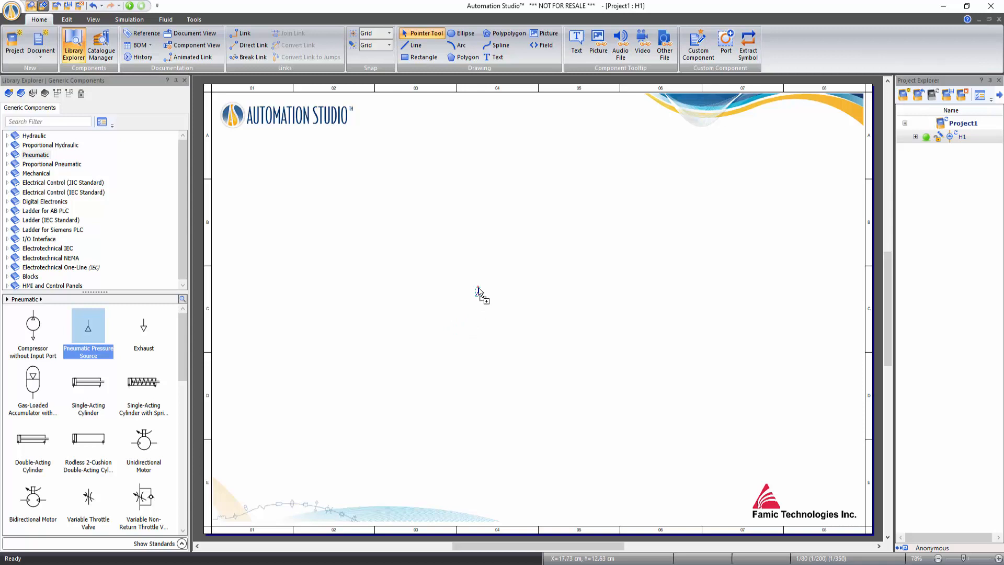
{"action": "left_click_drag", "start_coordinate": [33, 444], "coordinate": [481, 225]}
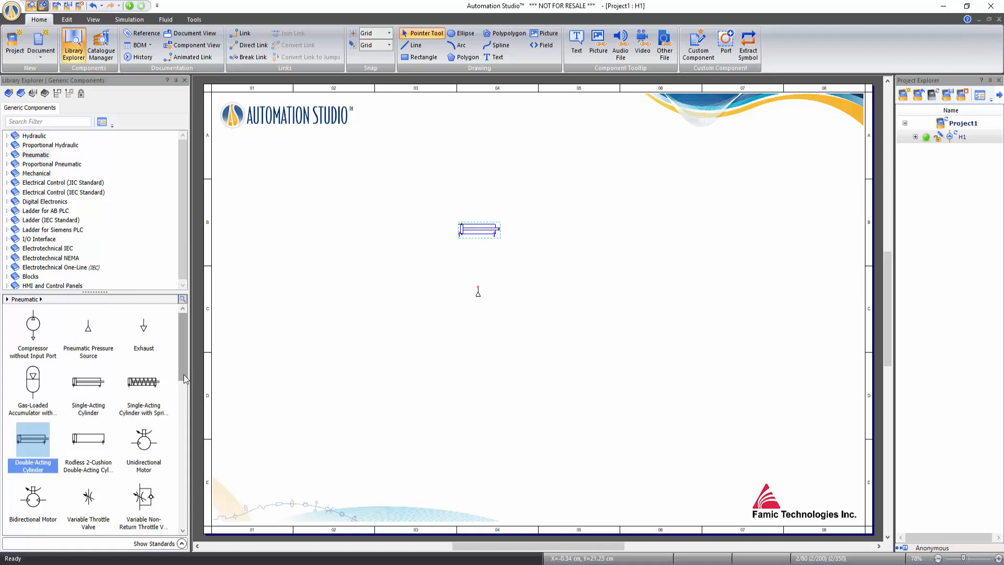
{"action": "left_click_drag", "start_coordinate": [184, 378], "coordinate": [186, 466]}
{"action": "left_click_drag", "start_coordinate": [149, 435], "coordinate": [476, 263]}
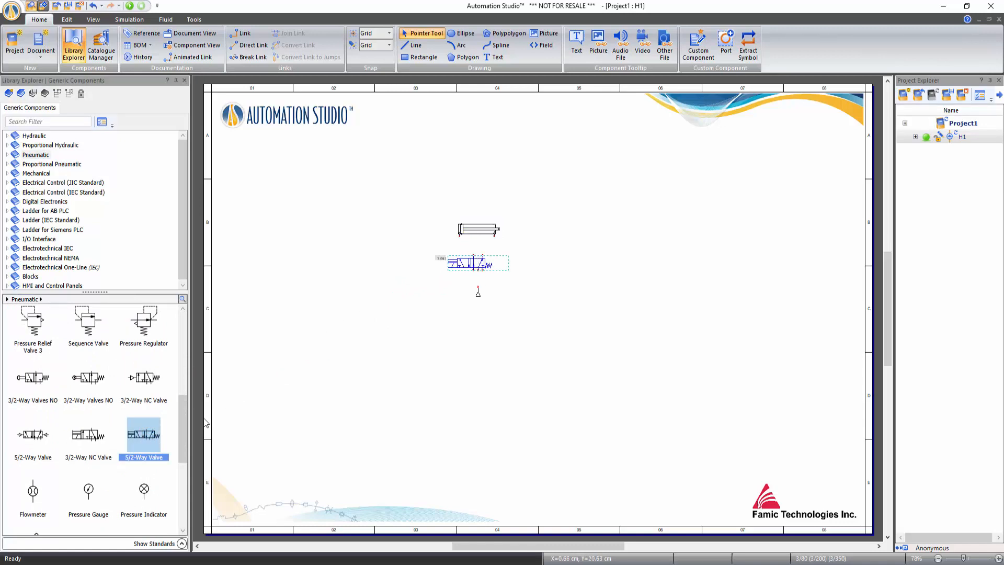
Add two Exhaust components below the 5/2-way valve, one on each side of the pressure source.
{"action": "left_click_drag", "start_coordinate": [182, 425], "coordinate": [457, 289]}
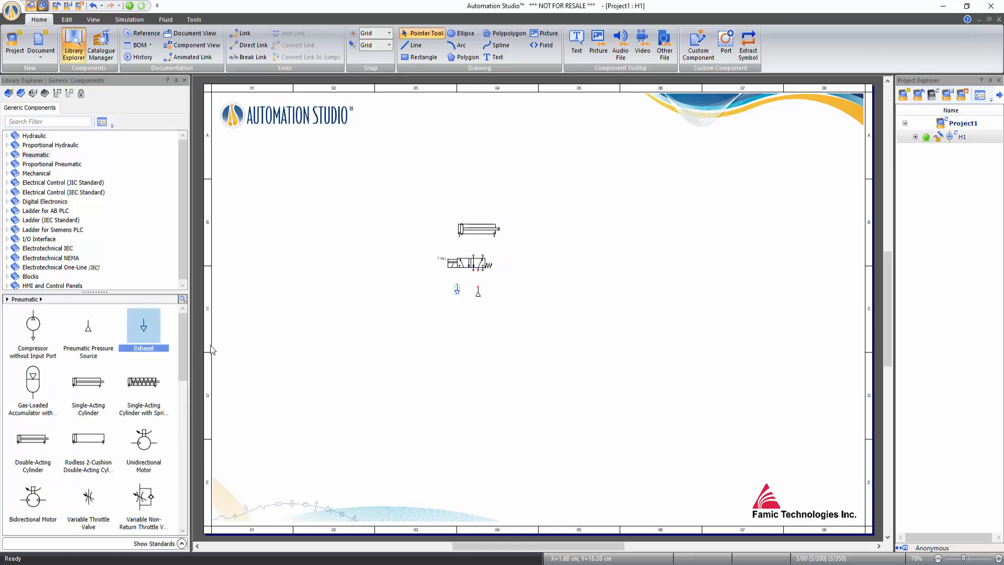
{"action": "left_click_drag", "start_coordinate": [143, 329], "coordinate": [490, 287]}
{"action": "left_click", "coordinate": [451, 329]}
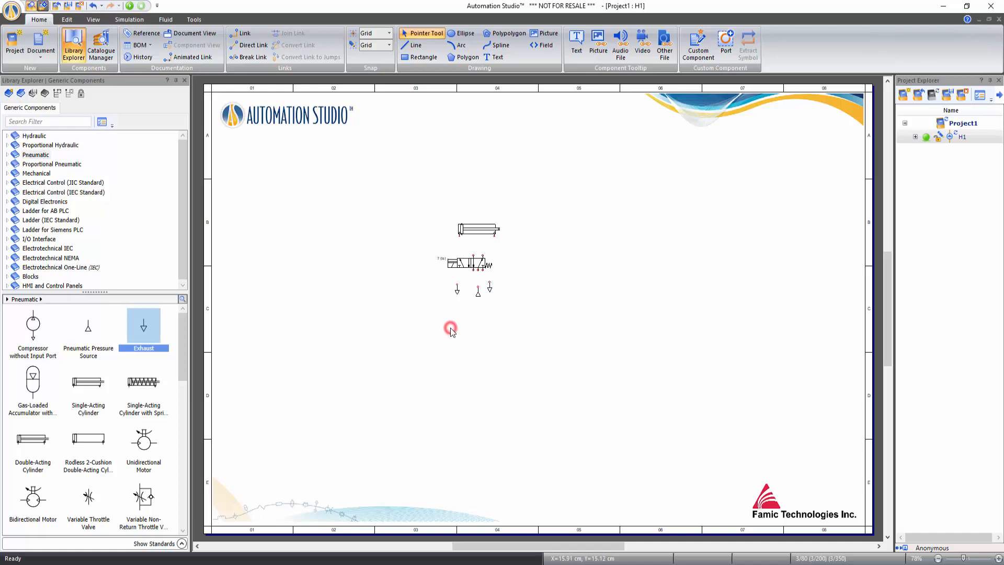
Compare the page and all-components zoom views of the circuit, ending at 181% magnification.
{"action": "left_click", "coordinate": [93, 21]}
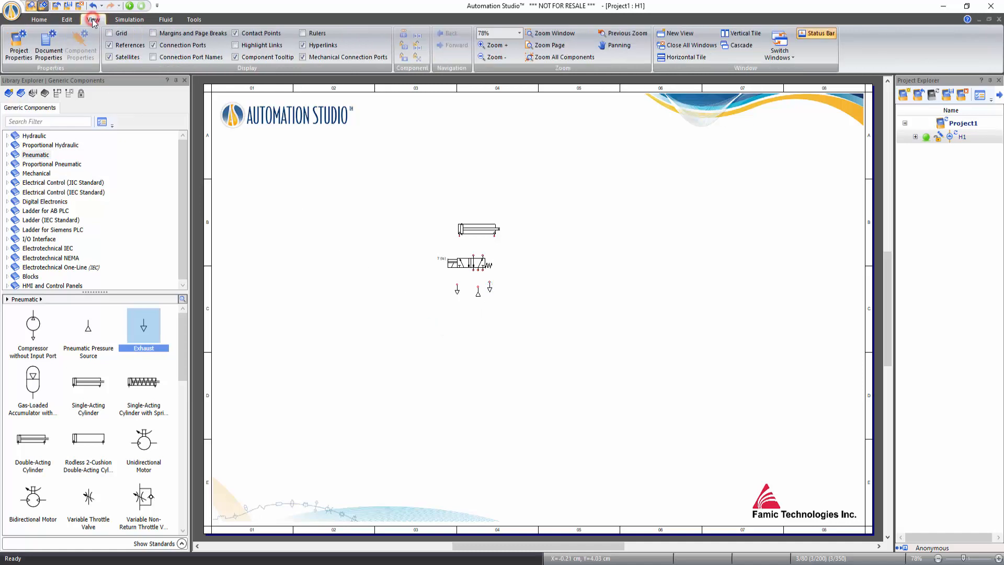
{"action": "left_click", "coordinate": [492, 45]}
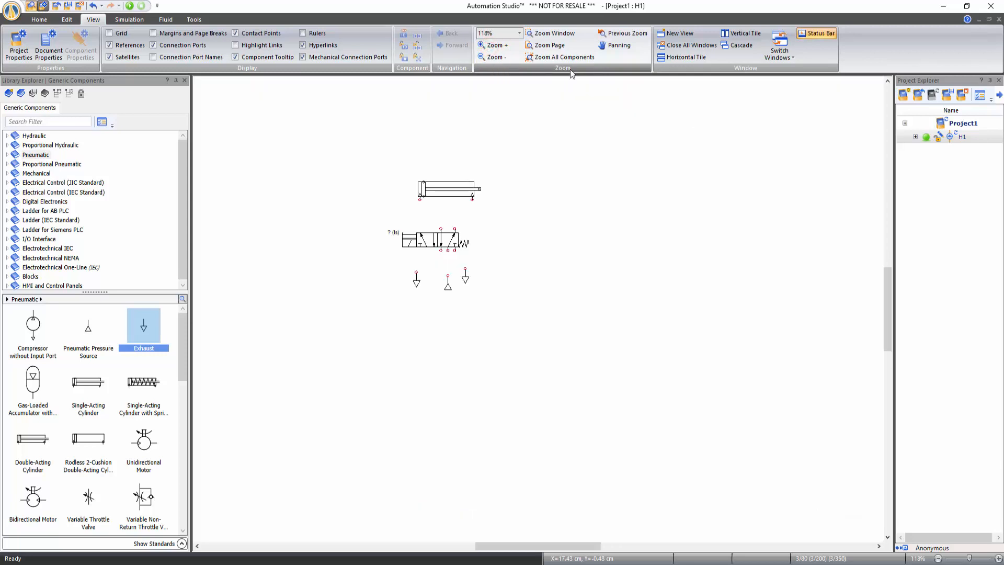
{"action": "left_click", "coordinate": [549, 45]}
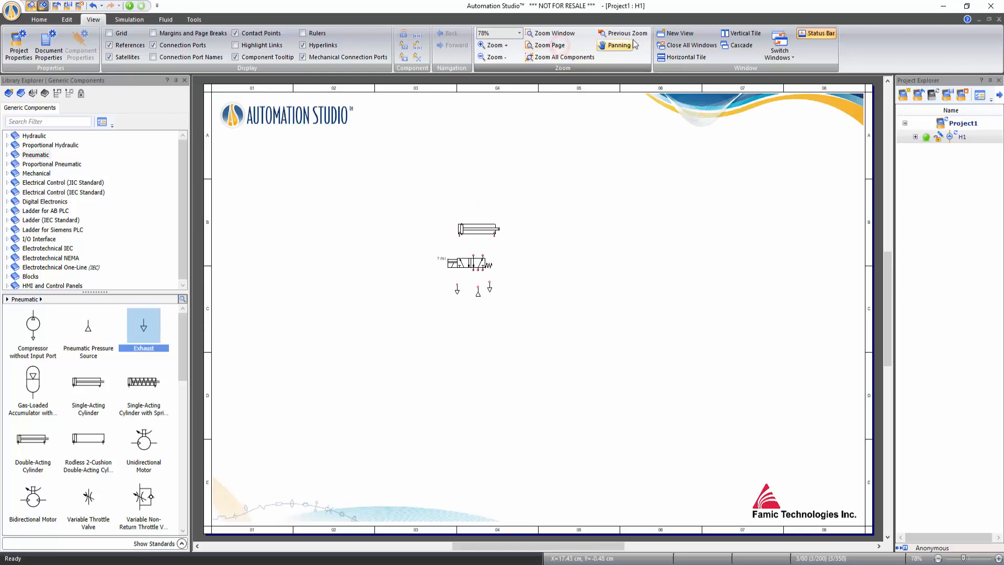
{"action": "left_click", "coordinate": [625, 34]}
{"action": "left_click", "coordinate": [568, 60]}
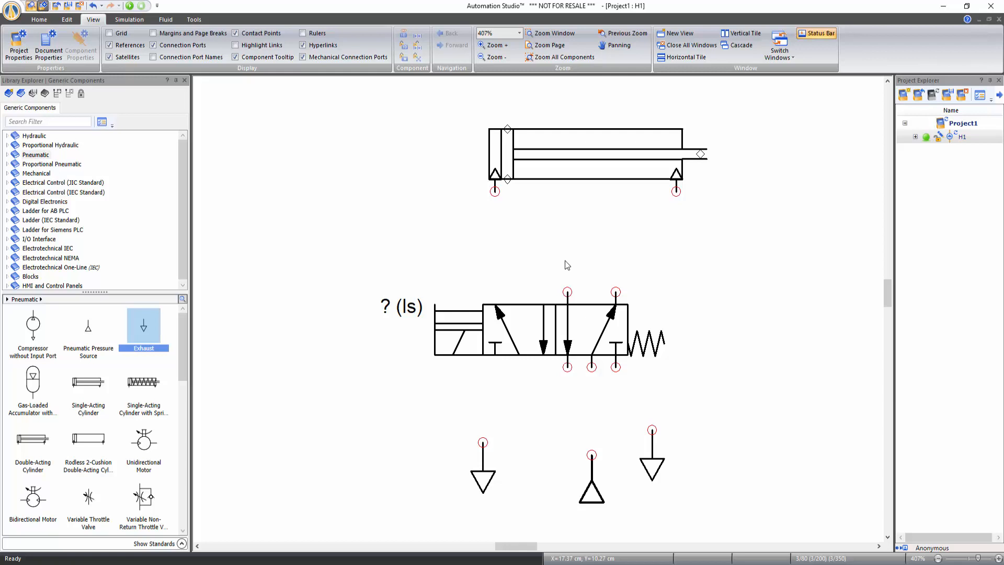
{"action": "scroll", "coordinate": [567, 265], "scroll_direction": "up", "scroll_amount": 1}
{"action": "scroll", "coordinate": [568, 265], "scroll_direction": "down", "scroll_amount": 3}
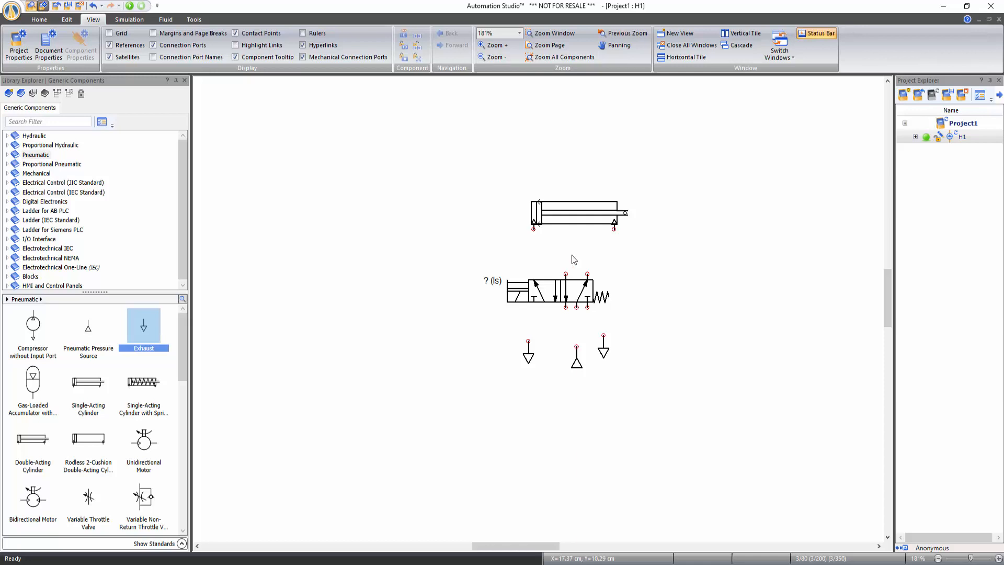
Pan the diagram up and to the left to reposition the circuit in the drawing area.
{"action": "left_click", "coordinate": [617, 47]}
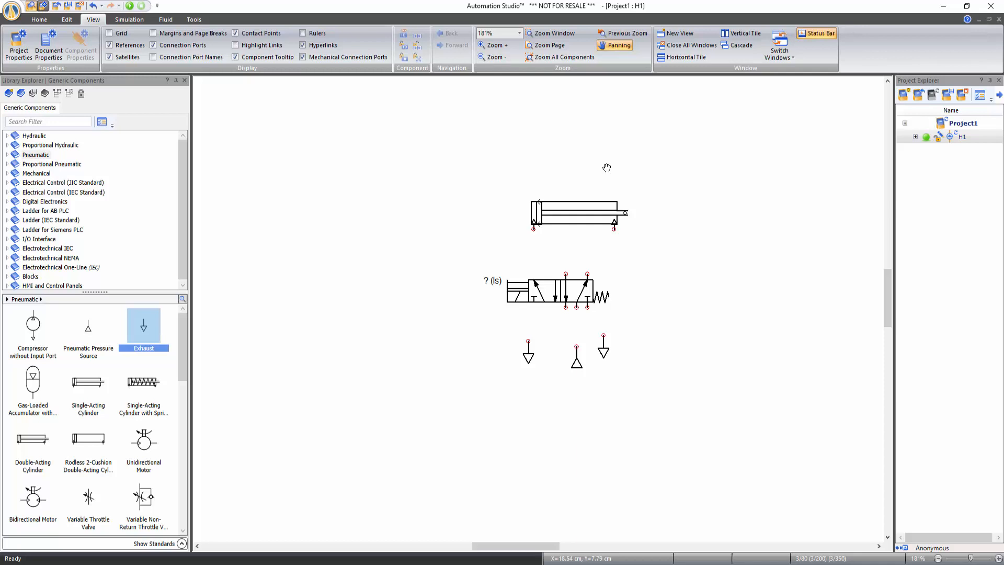
{"action": "left_click_drag", "start_coordinate": [606, 168], "coordinate": [596, 123]}
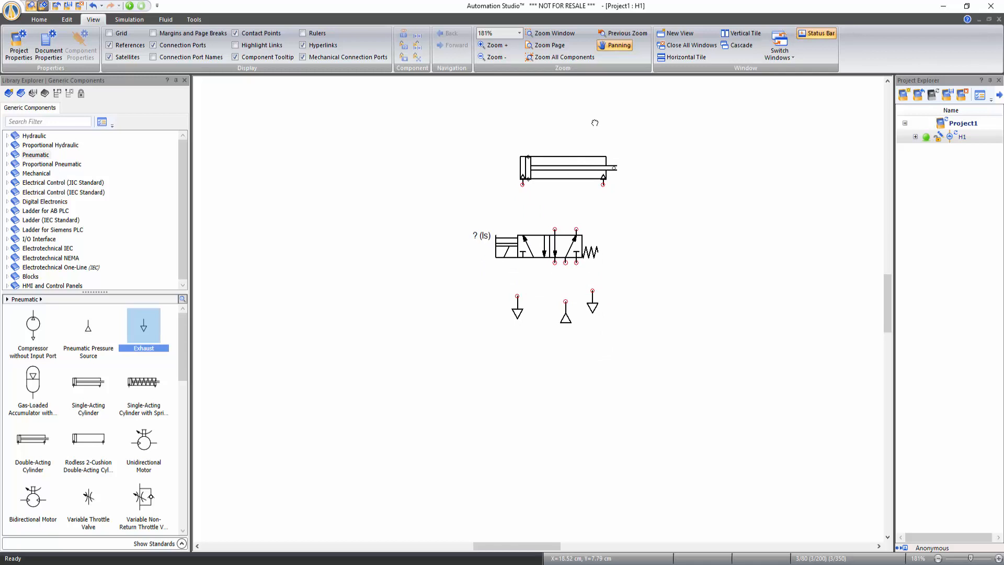
{"action": "left_click_drag", "start_coordinate": [594, 123], "coordinate": [514, 103]}
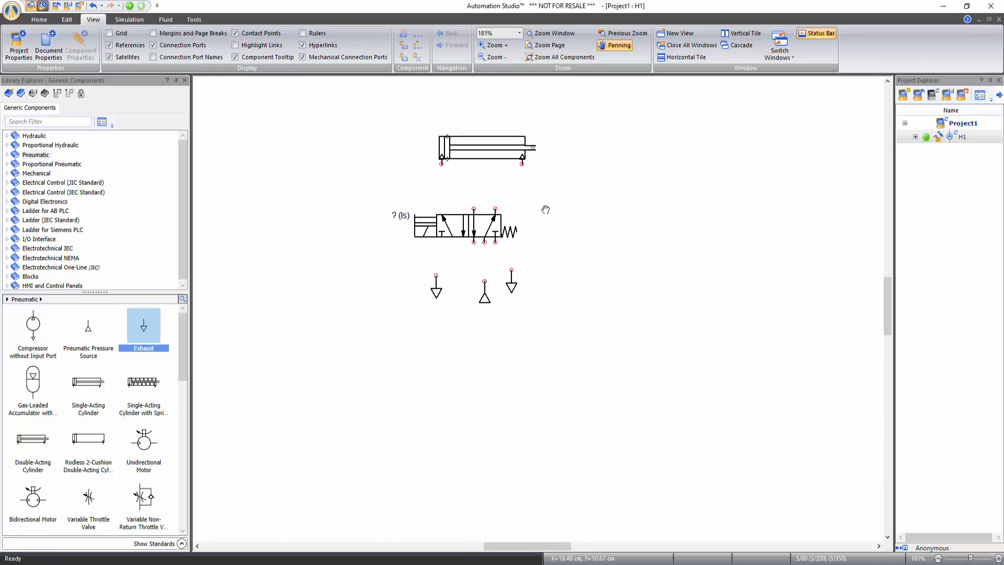
{"action": "key", "text": "Escape"}
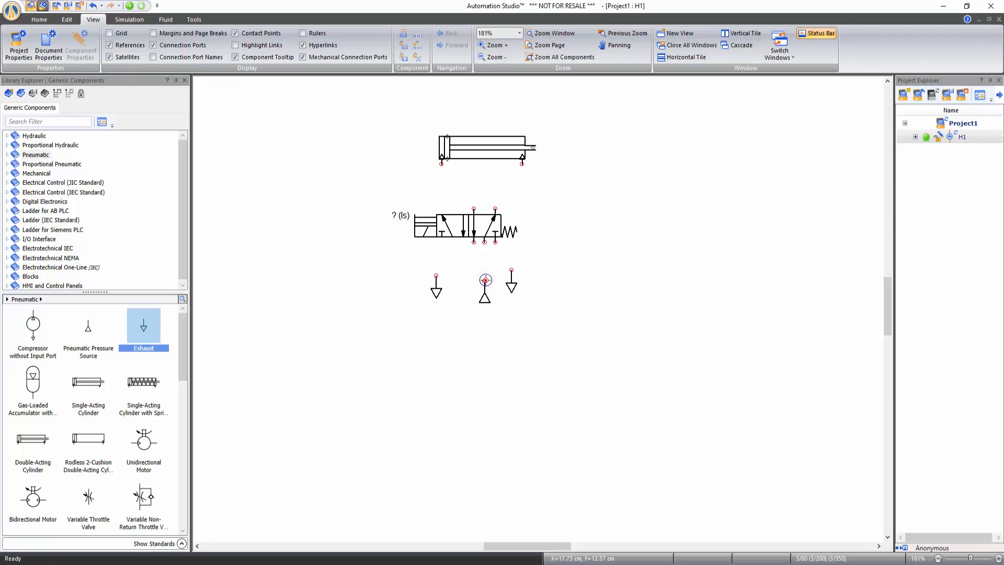
Connect the pressure source to the valve's middle lower port and attach the two exhausts directly to its outer lower ports.
{"action": "left_click_drag", "start_coordinate": [485, 280], "coordinate": [485, 242]}
{"action": "left_click_drag", "start_coordinate": [437, 294], "coordinate": [474, 263]}
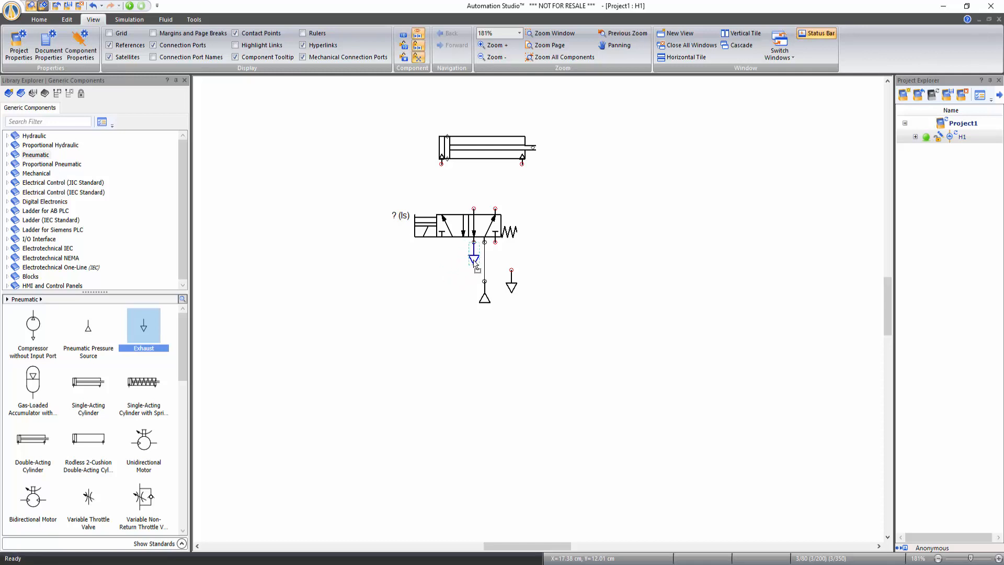
{"action": "left_click_drag", "start_coordinate": [512, 287], "coordinate": [495, 264]}
{"action": "left_click", "coordinate": [502, 290]}
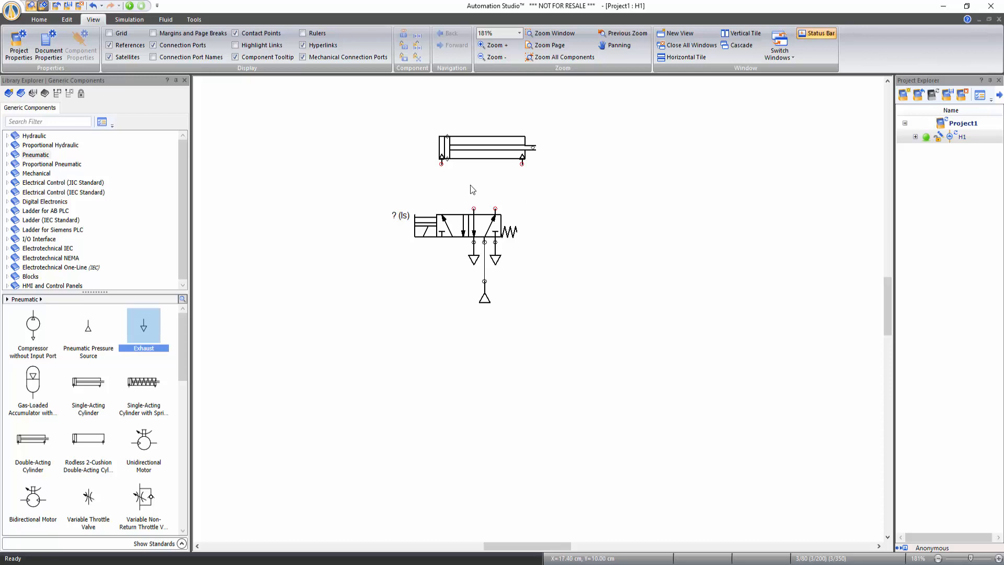
Link the cylinder's rear port to the valve's left upper port and its rod-side port to the right upper port.
{"action": "left_click", "coordinate": [441, 167]}
{"action": "left_click", "coordinate": [473, 208]}
{"action": "left_click", "coordinate": [522, 164]}
{"action": "left_click", "coordinate": [495, 208]}
Run a normal simulation, actuate the valve's solenoid to extend and retract the cylinder, and stop the simulation.
{"action": "left_click", "coordinate": [130, 20]}
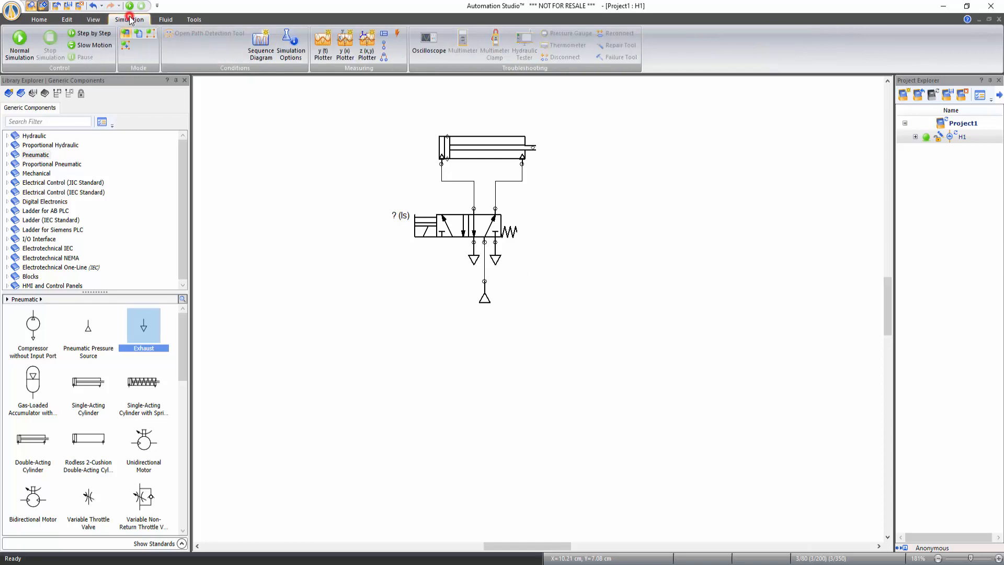
{"action": "left_click", "coordinate": [26, 53]}
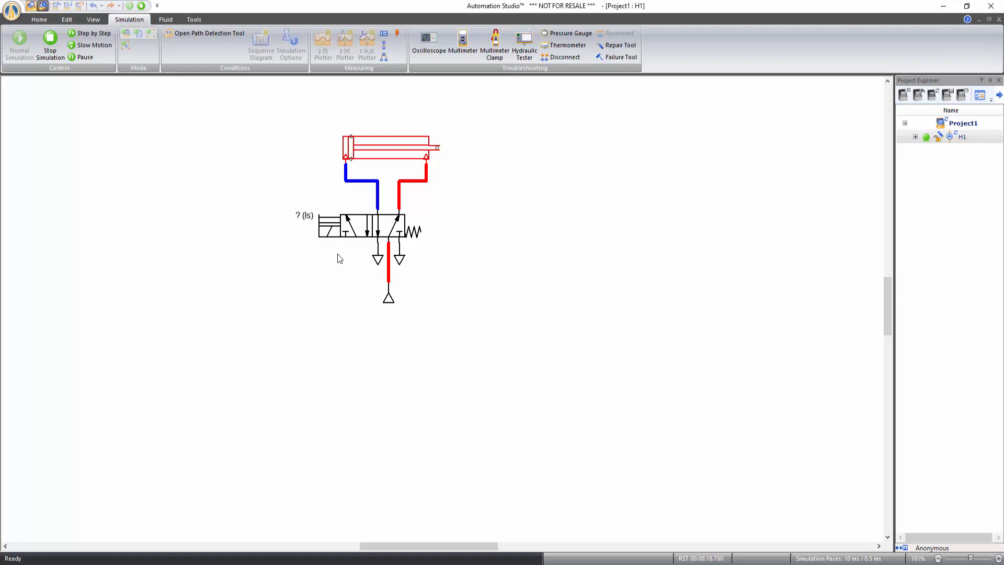
{"action": "left_click", "coordinate": [331, 226]}
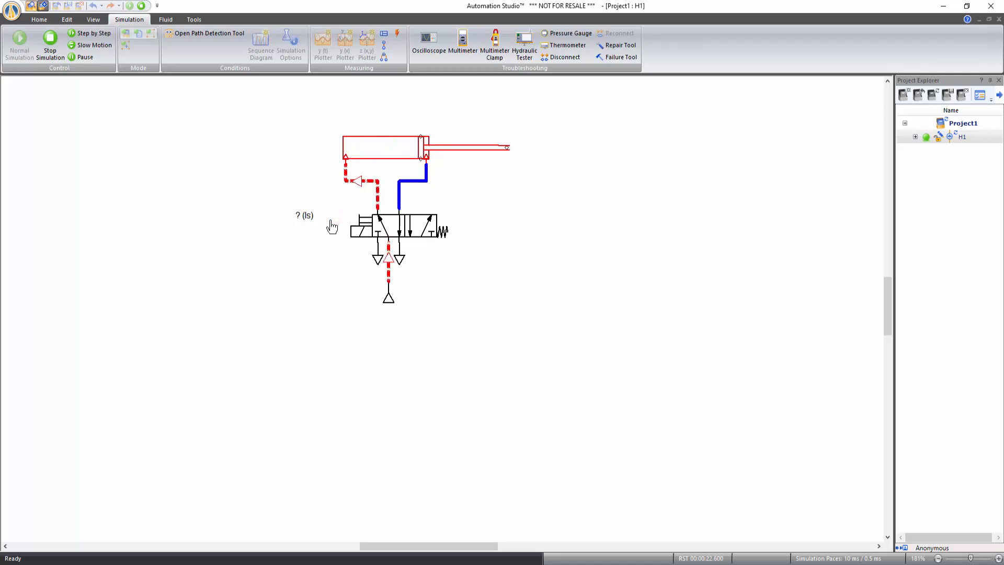
{"action": "left_click", "coordinate": [331, 226]}
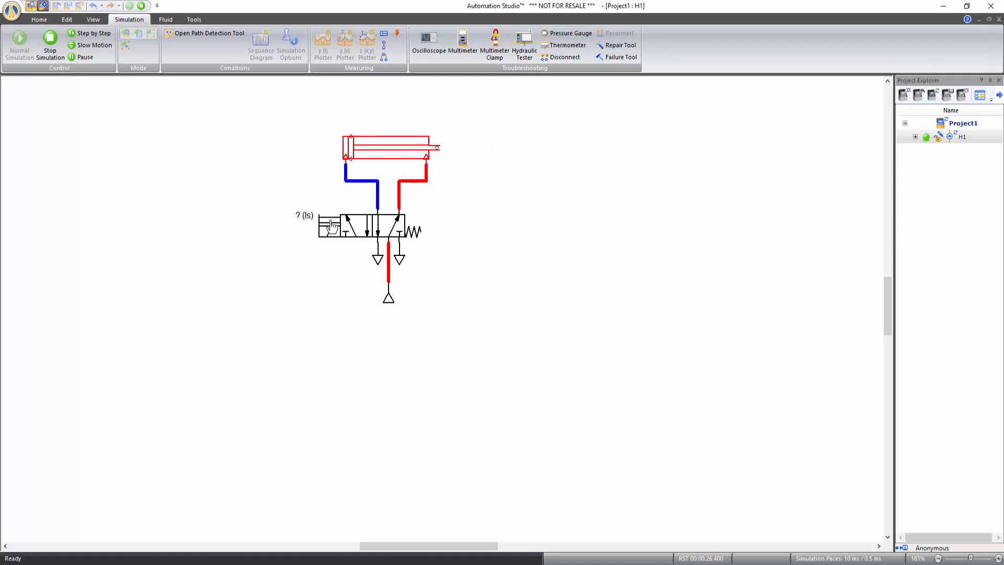
{"action": "left_click", "coordinate": [50, 53]}
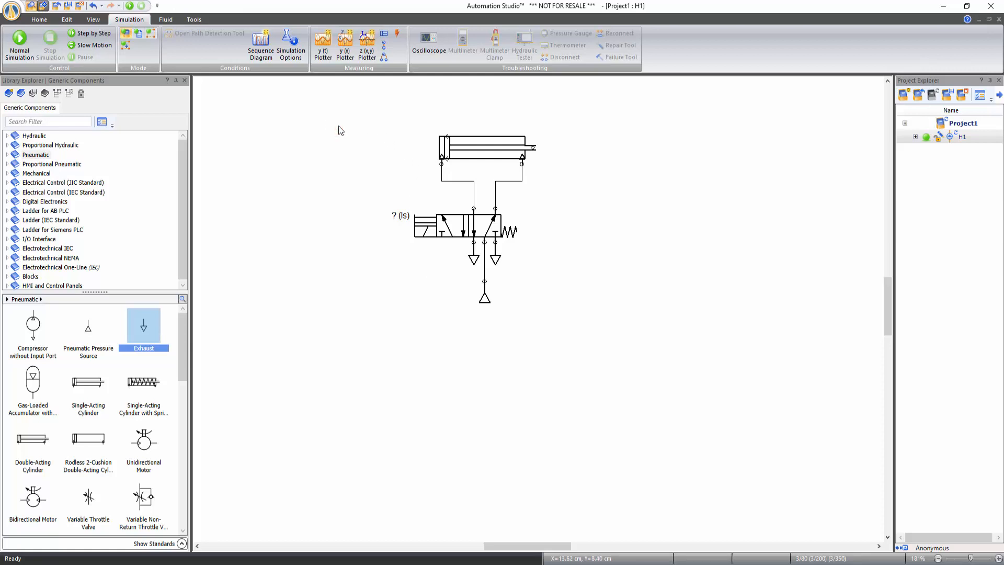
Duplicate the entire cylinder and valve circuit and place the copy level with the original on its right.
{"action": "left_click_drag", "start_coordinate": [370, 153], "coordinate": [387, 176]}
{"action": "left_click_drag", "start_coordinate": [560, 326], "coordinate": [561, 326]}
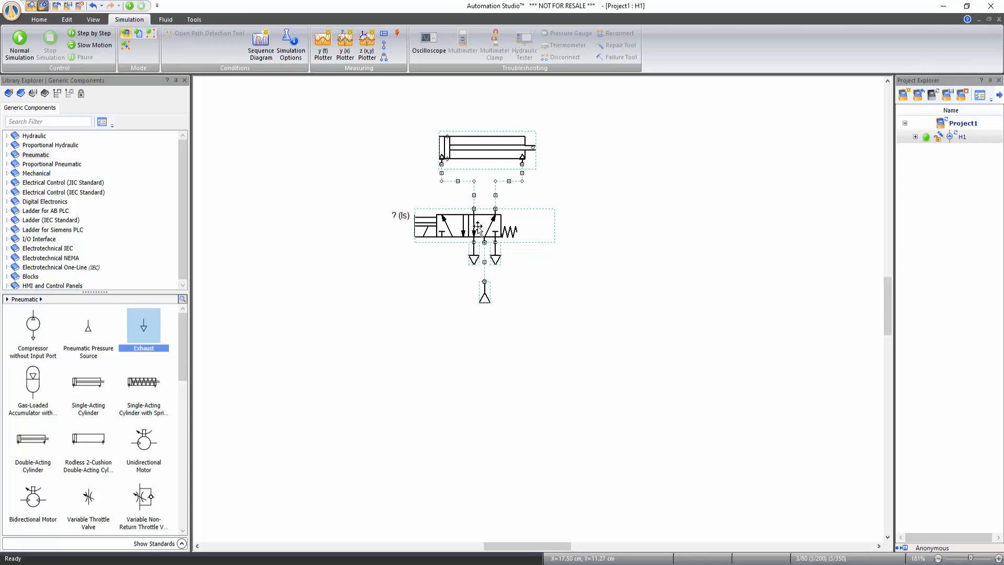
{"action": "left_click_drag", "start_coordinate": [478, 223], "coordinate": [672, 227]}
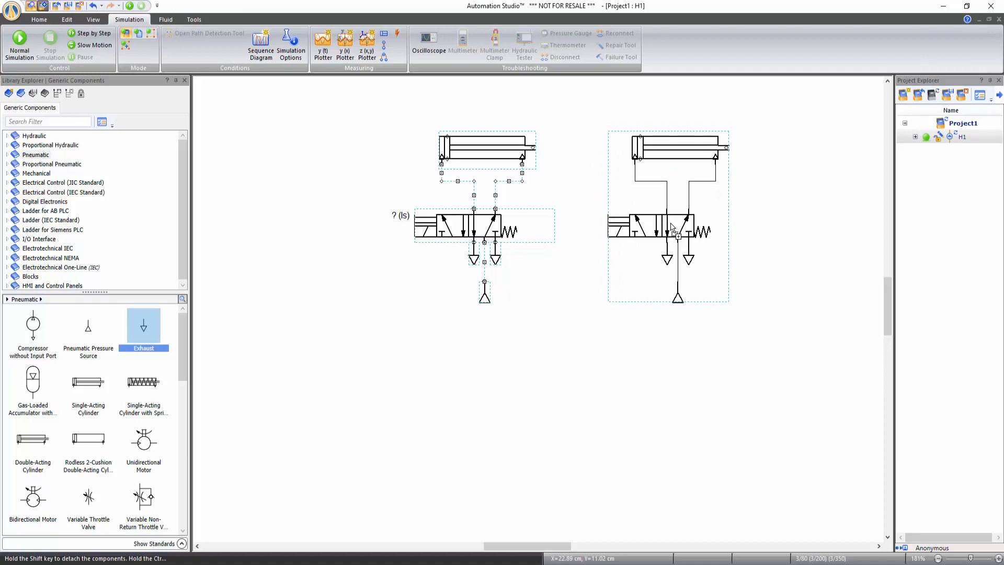
{"action": "left_click", "coordinate": [591, 301]}
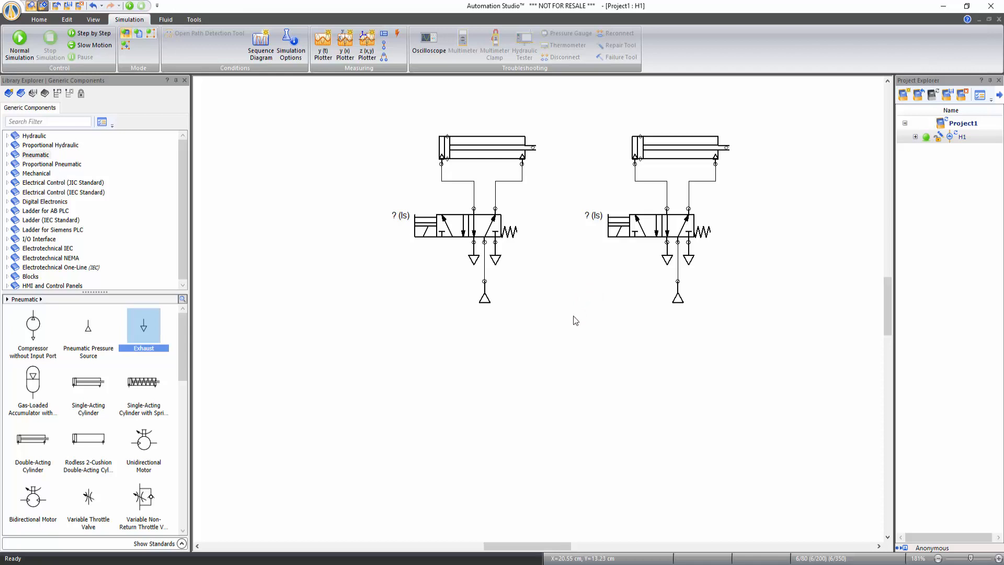
Add a pneumatic Pressure Regulator below the first circuit and a Filter from the Fluid Conditioning category to its left.
{"action": "left_click", "coordinate": [182, 375]}
{"action": "left_click_drag", "start_coordinate": [182, 375], "coordinate": [423, 320]}
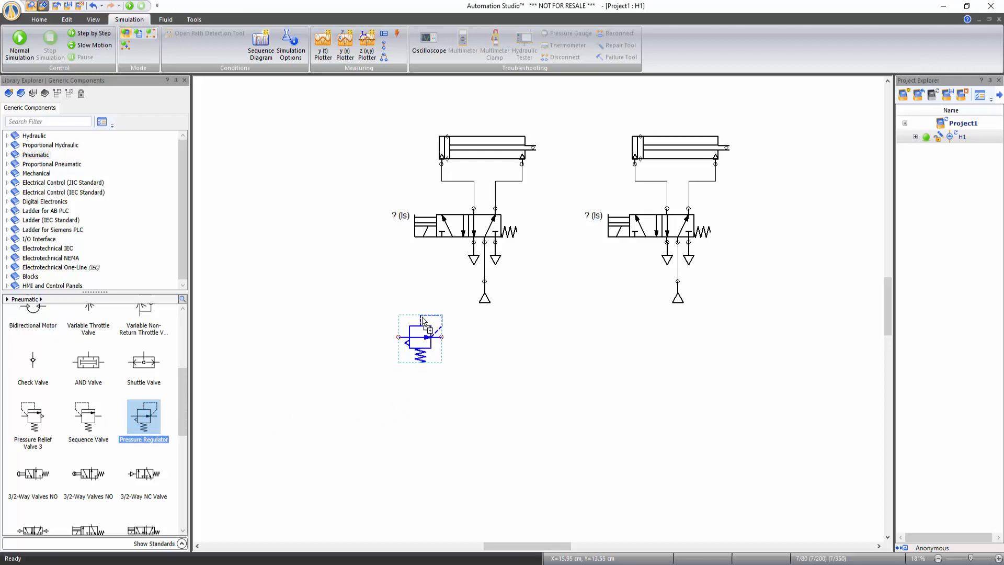
{"action": "left_click", "coordinate": [8, 154]}
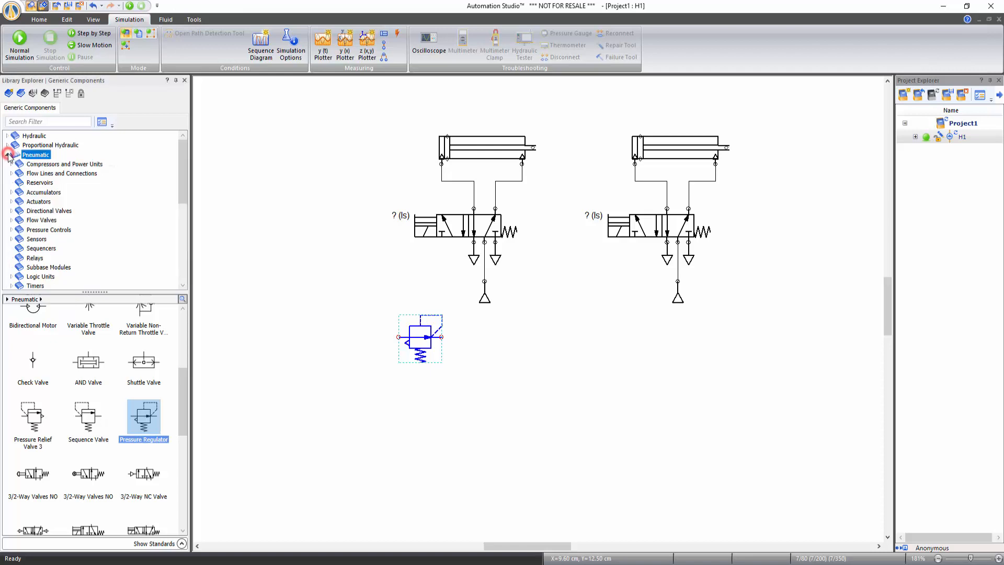
{"action": "left_click_drag", "start_coordinate": [183, 196], "coordinate": [181, 235]}
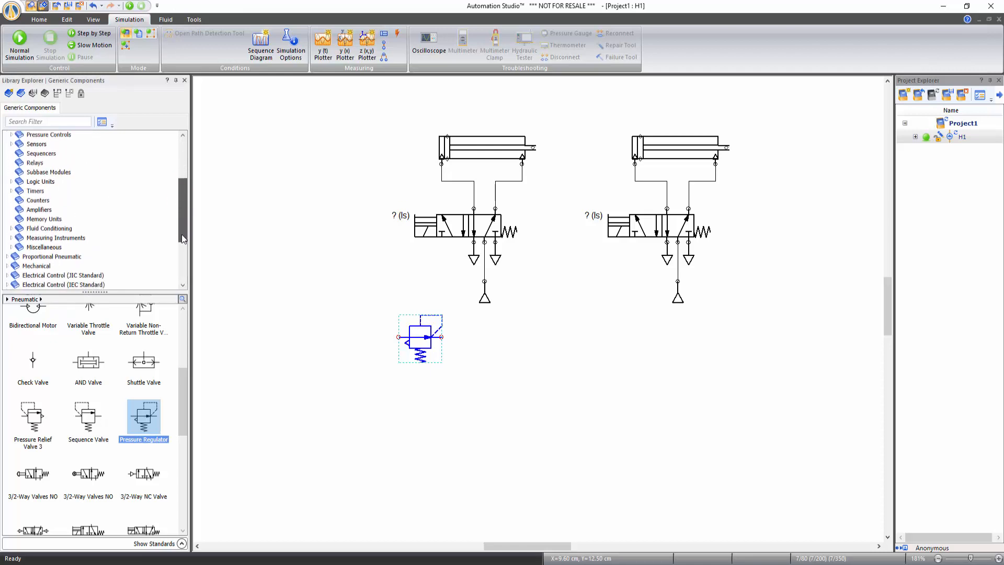
{"action": "left_click", "coordinate": [11, 226]}
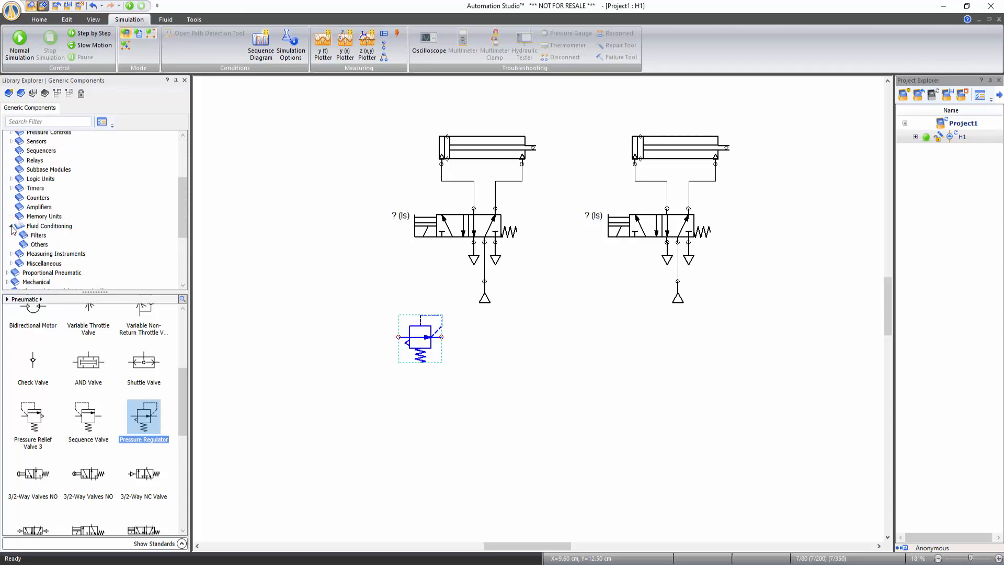
{"action": "left_click", "coordinate": [37, 236]}
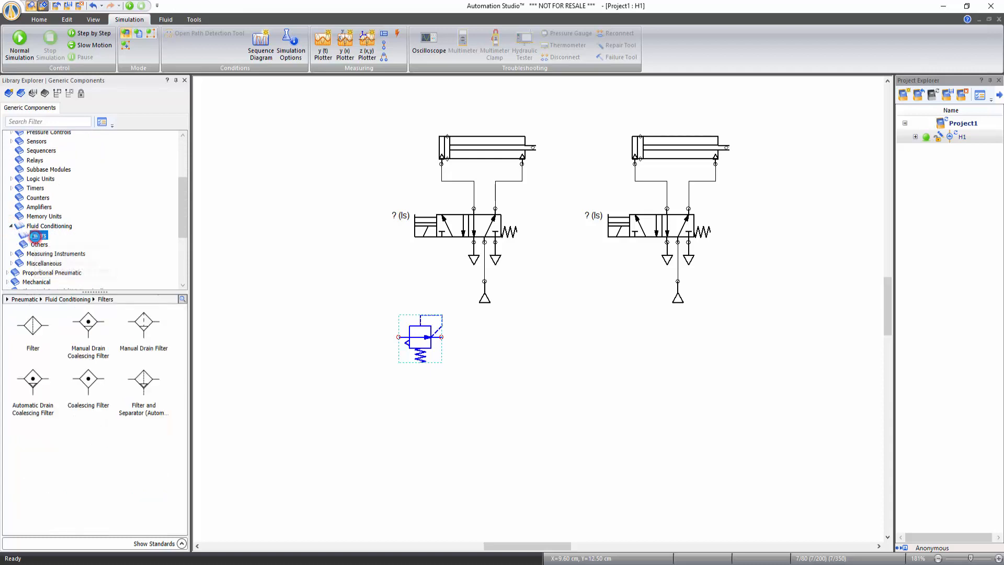
{"action": "left_click", "coordinate": [33, 326]}
{"action": "left_click_drag", "start_coordinate": [33, 326], "coordinate": [359, 321]}
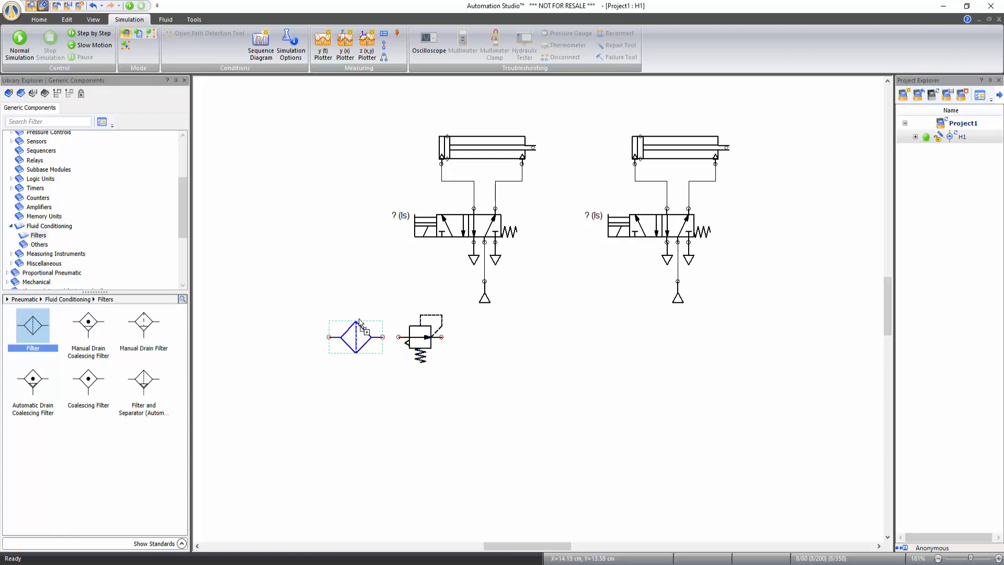
{"action": "left_click", "coordinate": [518, 345]}
Delete the copied circuit's pressure source and move the original circuit's source to the lower left of the filter.
{"action": "left_click", "coordinate": [678, 300]}
{"action": "key", "text": "Delete"}
{"action": "left_click_drag", "start_coordinate": [485, 300], "coordinate": [271, 369]}
Examine the layout commands and the rotate and flip transformations available for the pneumatic pressure source.
{"action": "left_click", "coordinate": [68, 20]}
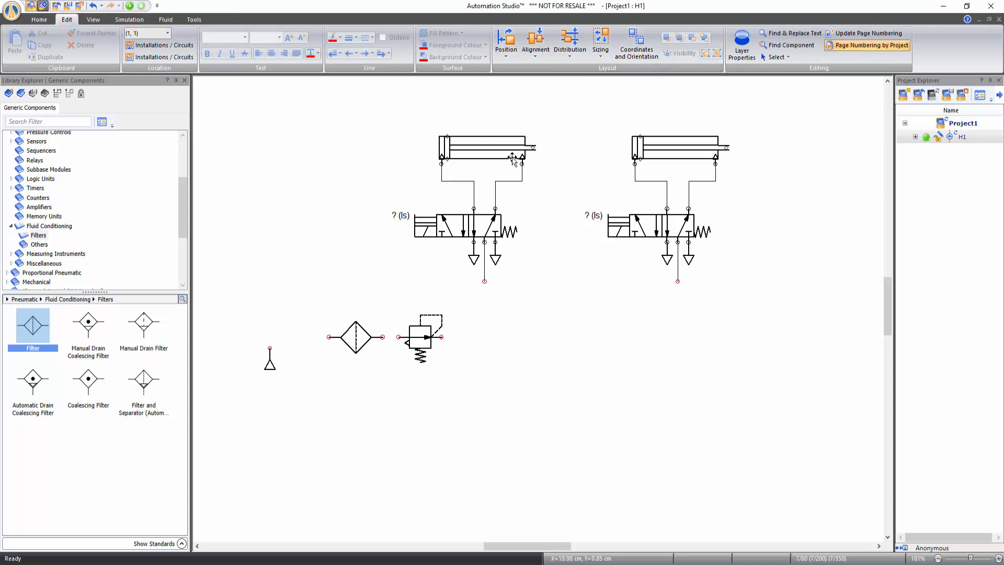
{"action": "left_click", "coordinate": [270, 362]}
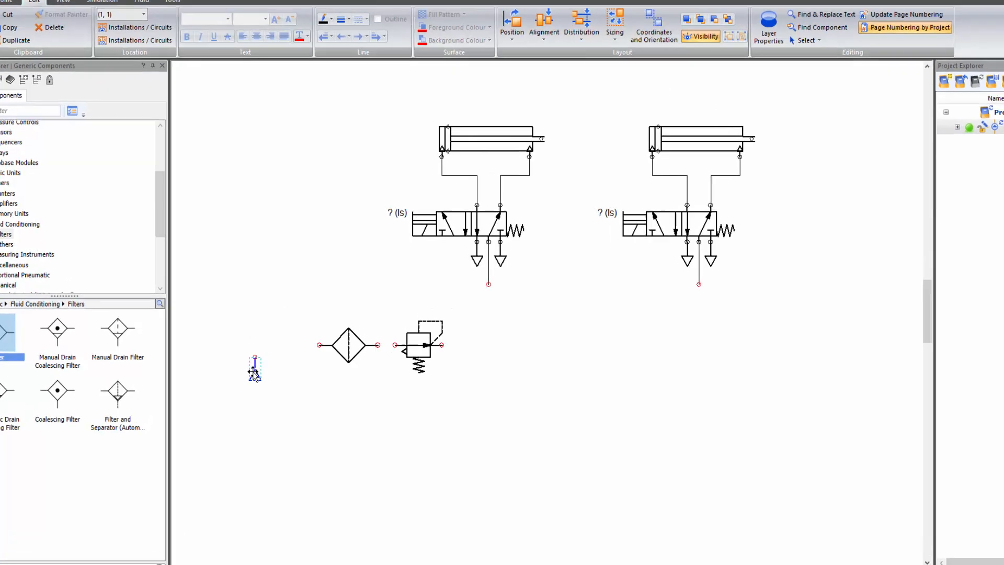
{"action": "right_click", "coordinate": [255, 373]}
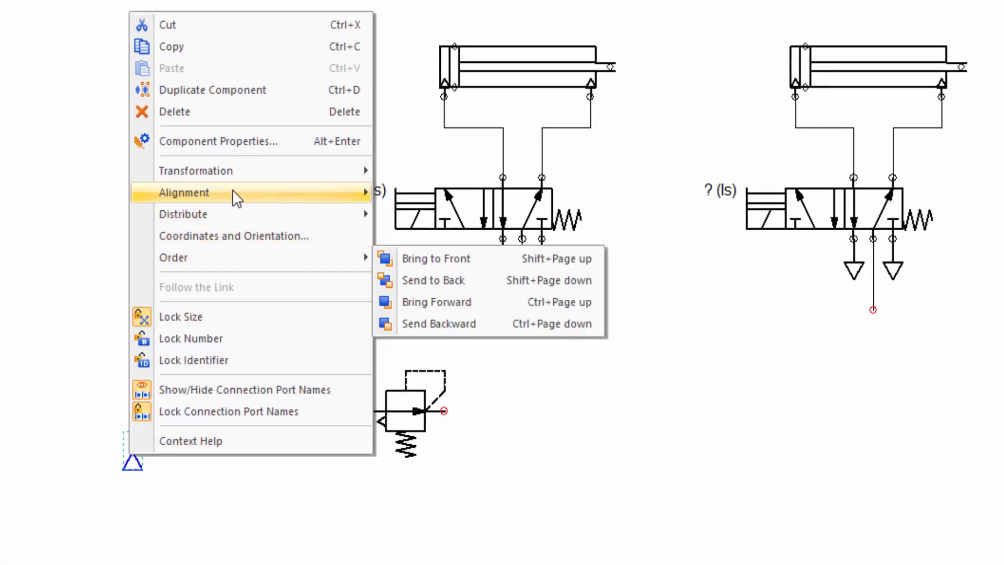
{"action": "mouse_move", "coordinate": [240, 170]}
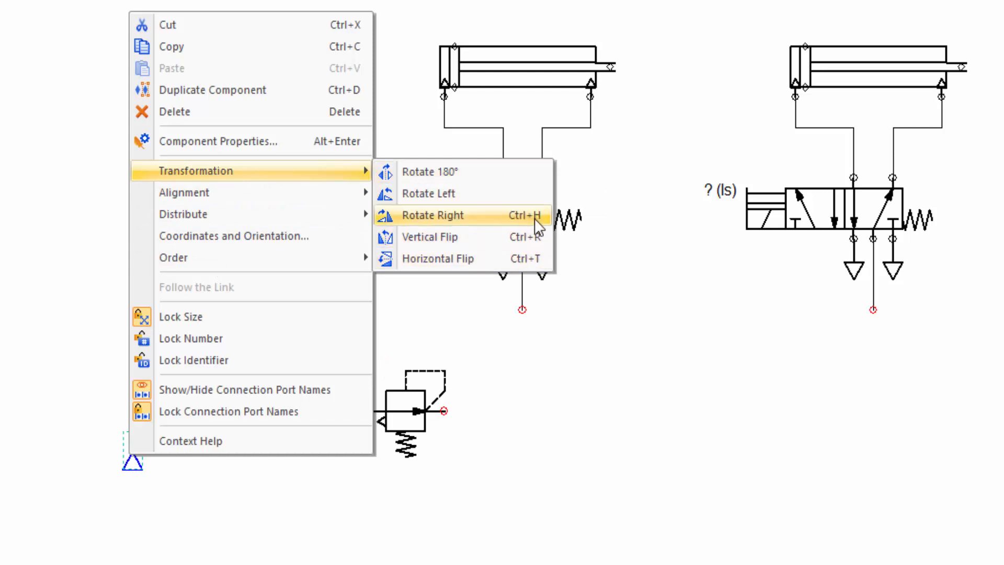
{"action": "left_click", "coordinate": [288, 490]}
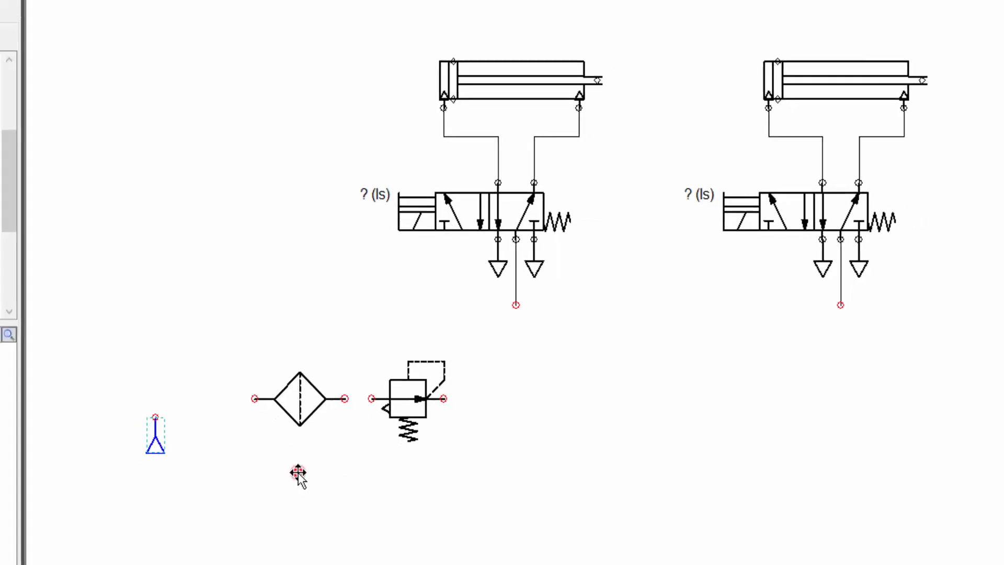
Rotate the pneumatic pressure source 90° to the right and move it level with the filter's inlet.
{"action": "left_click", "coordinate": [298, 472]}
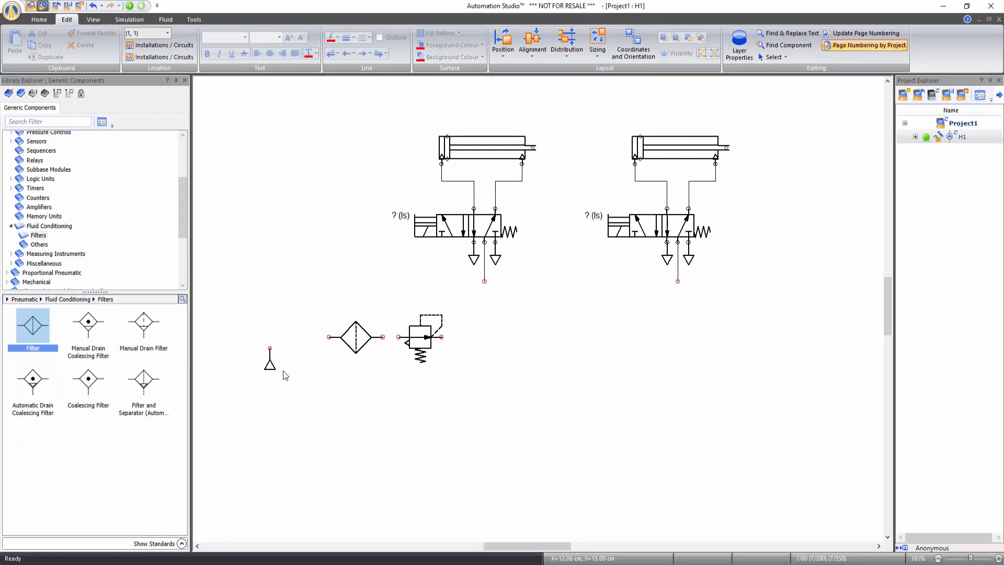
{"action": "left_click", "coordinate": [270, 367]}
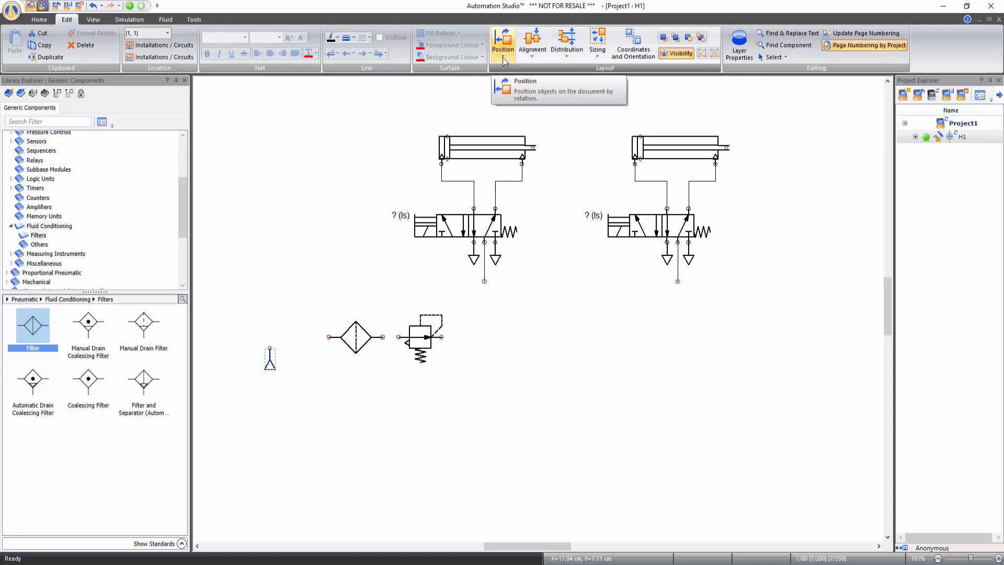
{"action": "left_click", "coordinate": [503, 58]}
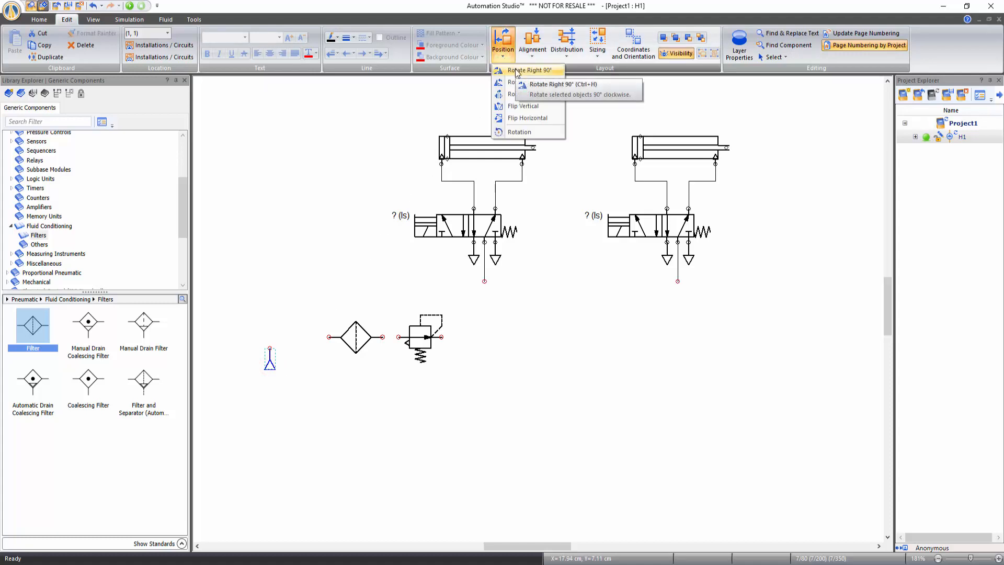
{"action": "left_click", "coordinate": [517, 70]}
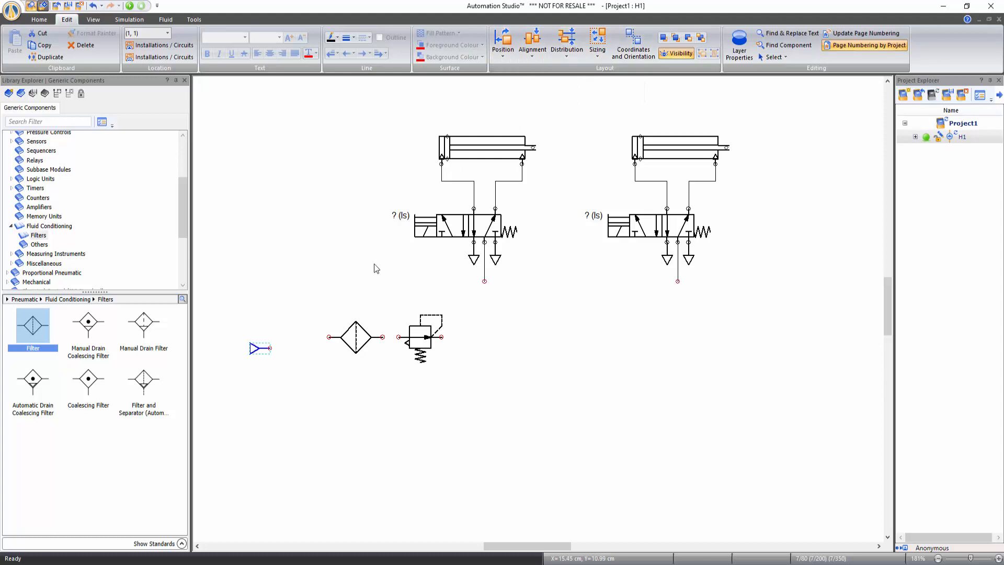
{"action": "left_click_drag", "start_coordinate": [264, 347], "coordinate": [275, 344]}
{"action": "left_click", "coordinate": [279, 357]}
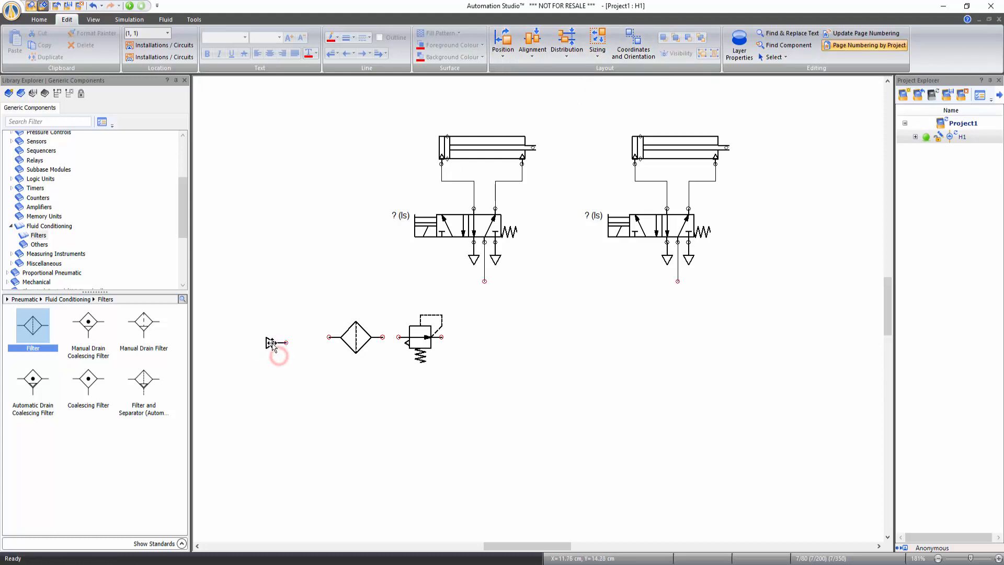
{"action": "left_click_drag", "start_coordinate": [274, 341], "coordinate": [330, 337]}
{"action": "left_click", "coordinate": [286, 355]}
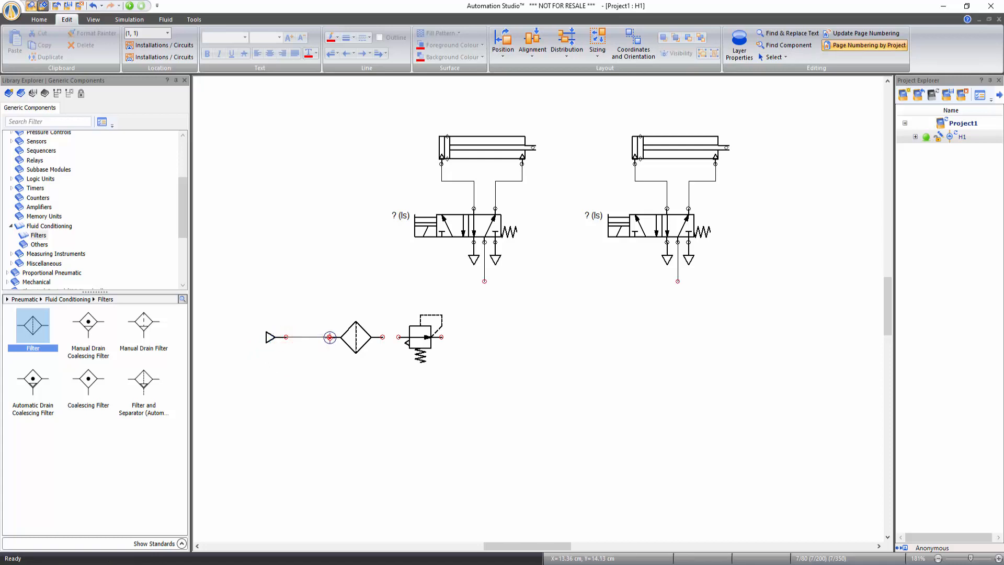
Connect the pressure source, filter and pressure regulator in series and run the regulator outlet to the second valve's supply line.
{"action": "left_click", "coordinate": [383, 337]}
{"action": "left_click", "coordinate": [398, 337]}
{"action": "left_click", "coordinate": [441, 337]}
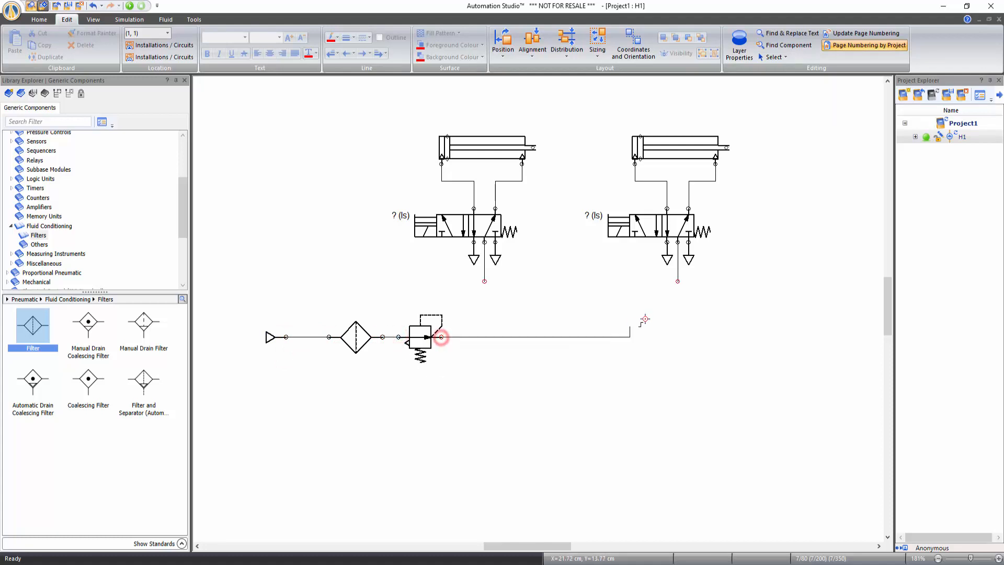
{"action": "left_click", "coordinate": [678, 281]}
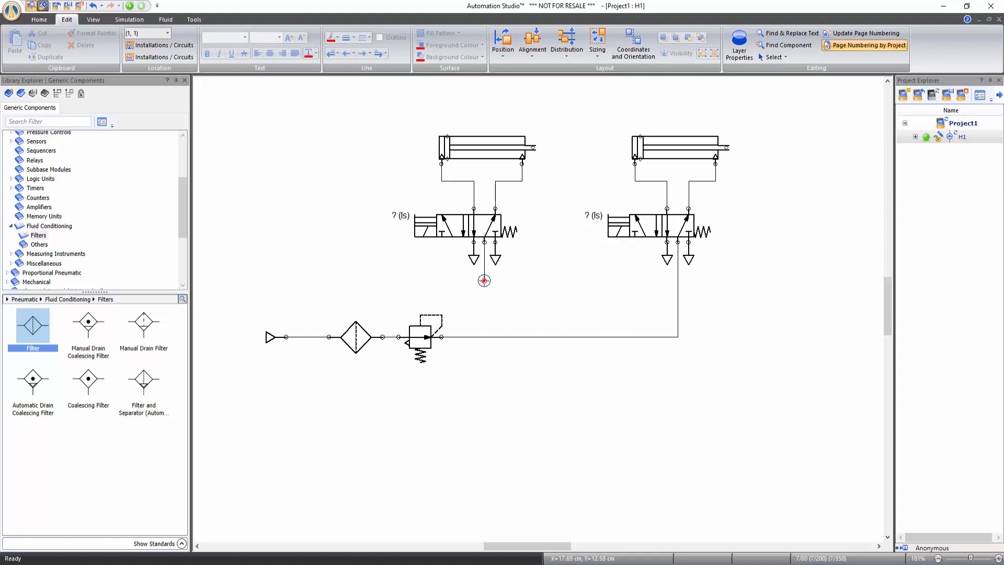
Connect the first valve's supply line down to the shared line coming from the regulator.
{"action": "left_click", "coordinate": [484, 281]}
{"action": "left_click", "coordinate": [484, 337]}
{"action": "left_click", "coordinate": [478, 358]}
{"action": "left_click", "coordinate": [487, 366]}
Create a BOOL variable with name and alias A in the Variable Manager.
{"action": "left_click", "coordinate": [192, 20]}
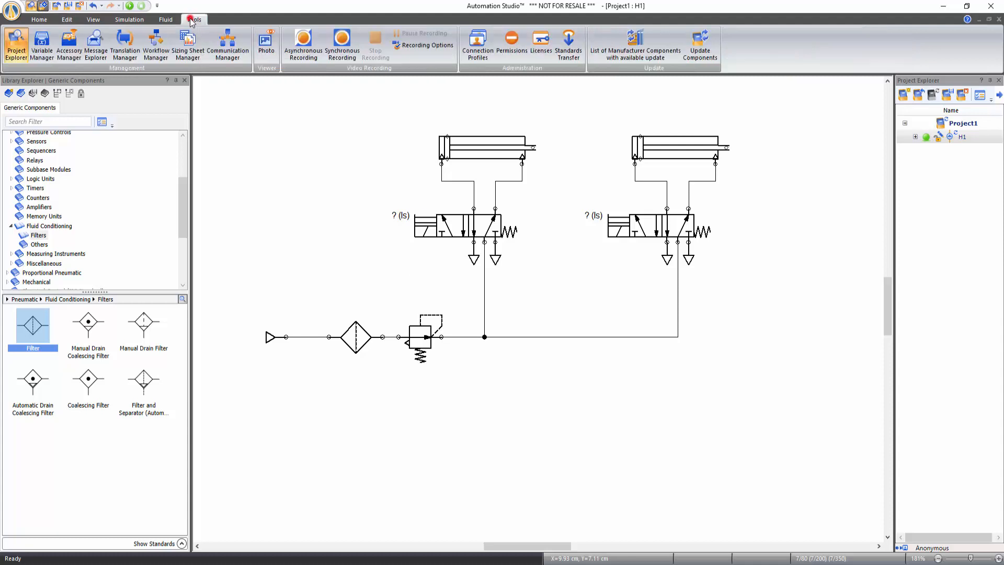
{"action": "left_click", "coordinate": [46, 53]}
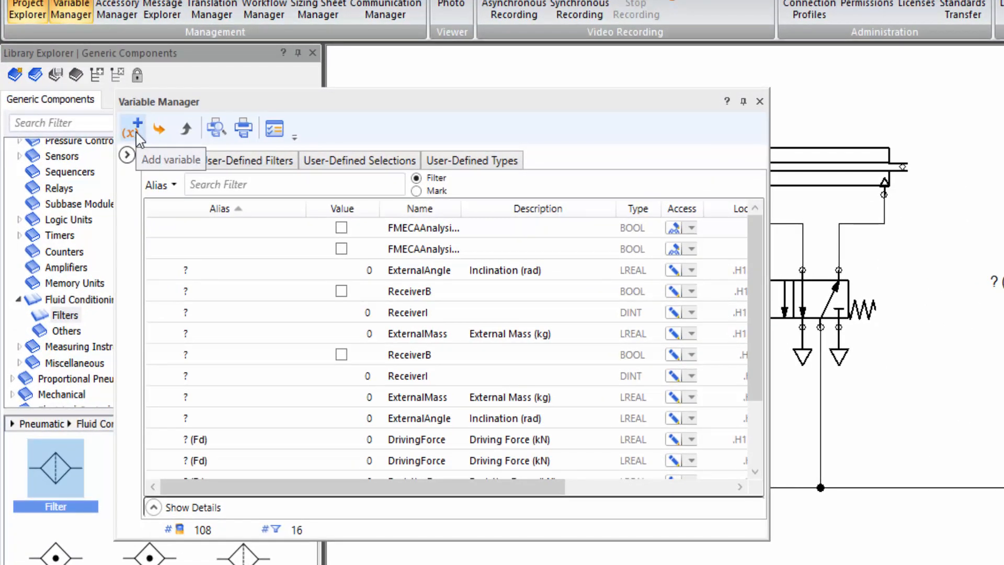
{"action": "left_click", "coordinate": [137, 130]}
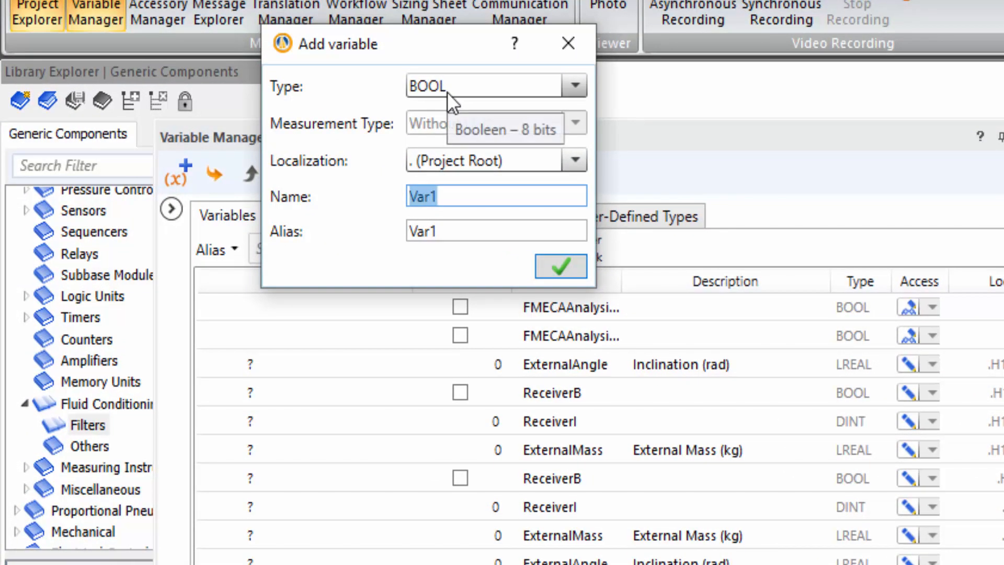
{"action": "double_click", "coordinate": [456, 197]}
{"action": "type", "text": "A"}
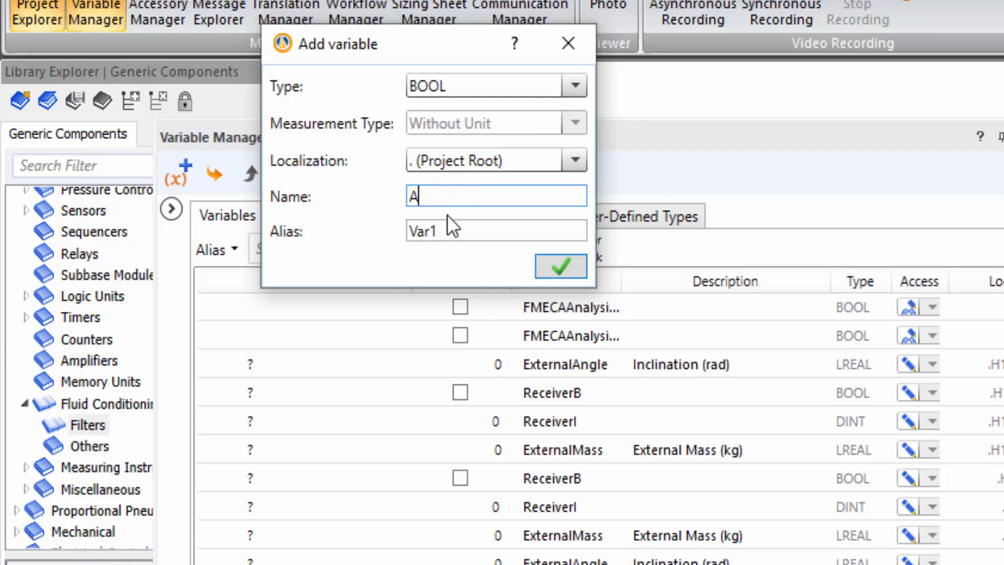
{"action": "left_click", "coordinate": [452, 228]}
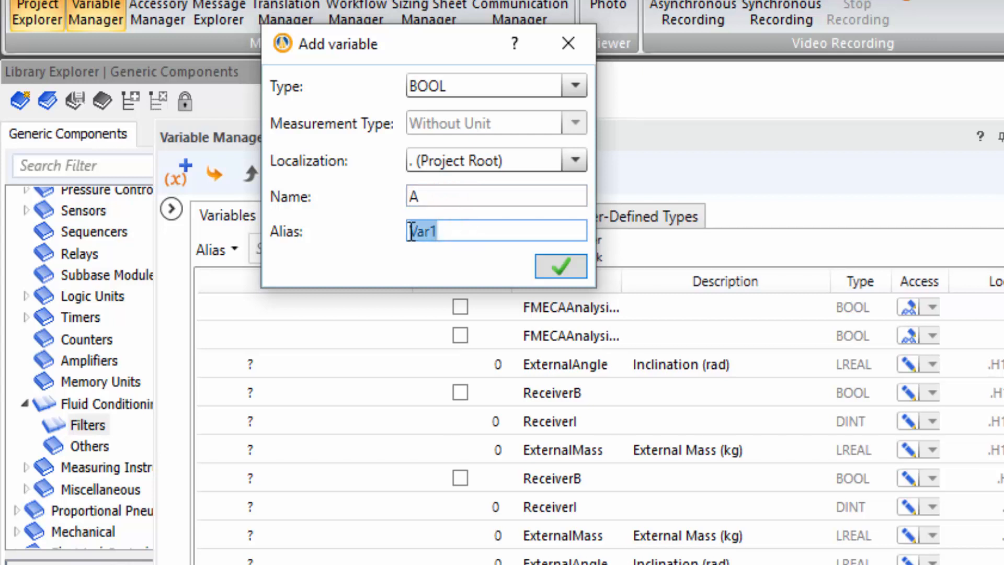
{"action": "key", "text": "BackSpace"}
{"action": "type", "text": "A"}
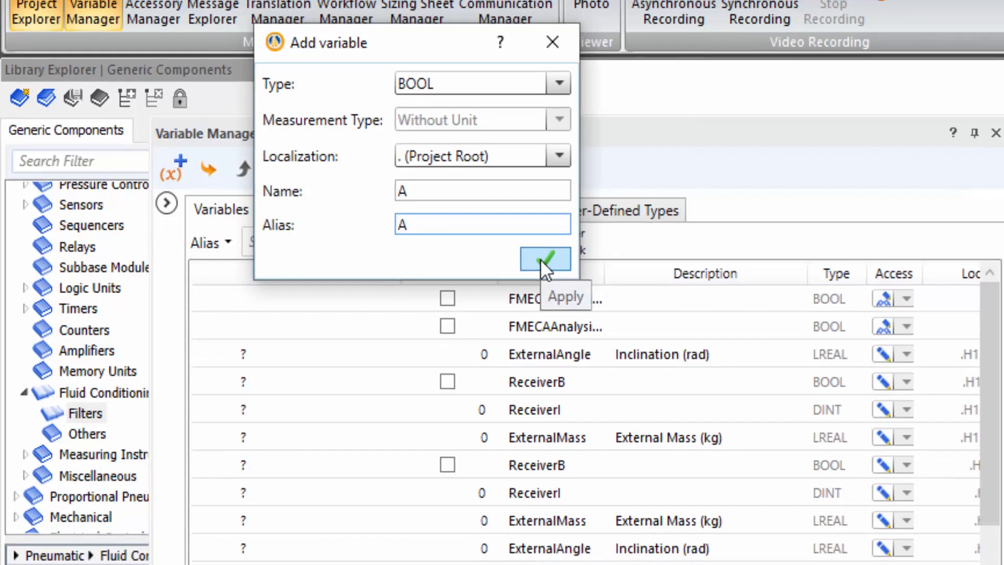
{"action": "left_click", "coordinate": [556, 266]}
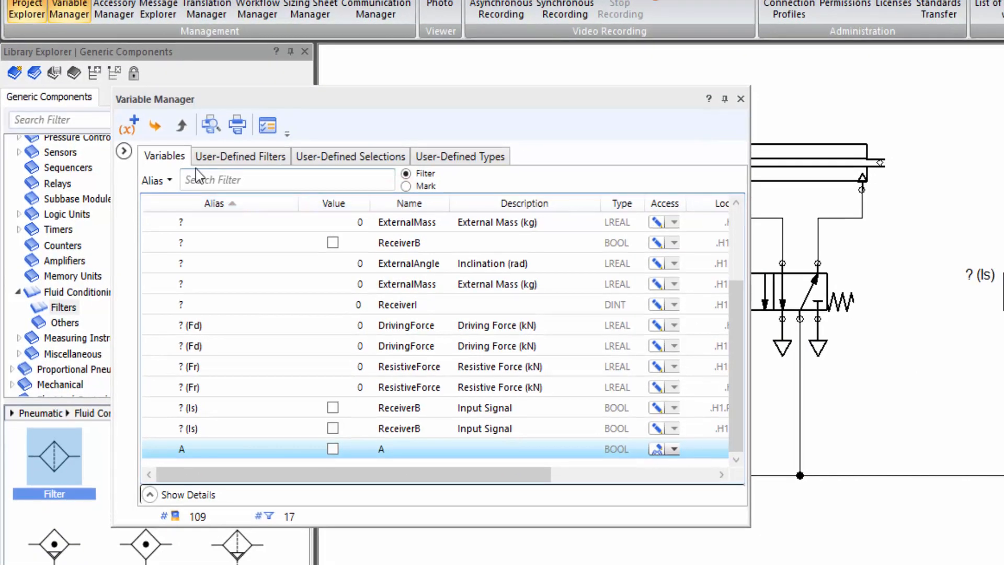
Create a second BOOL variable with name and alias B and close the Variable Manager.
{"action": "left_click", "coordinate": [134, 131]}
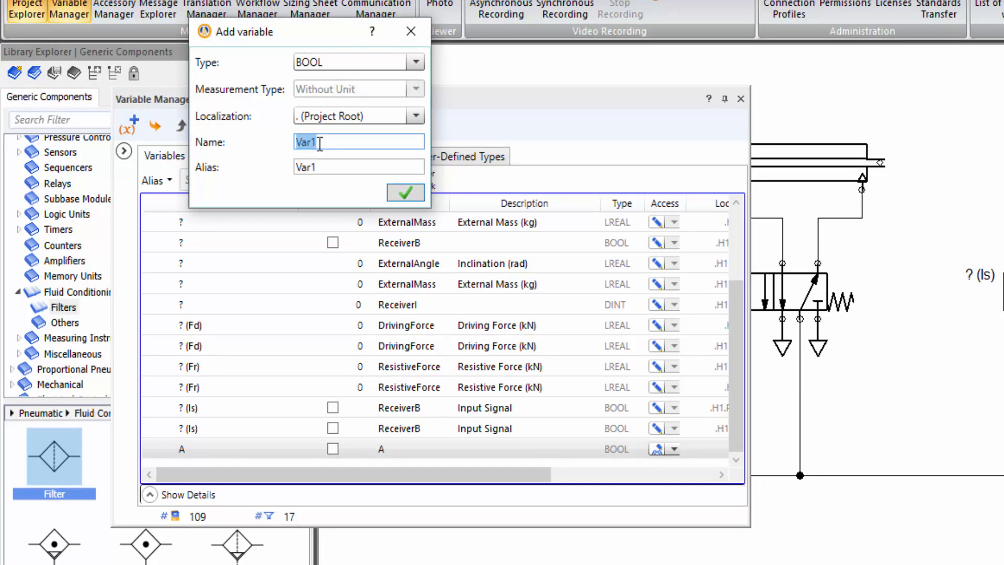
{"action": "type", "text": "B"}
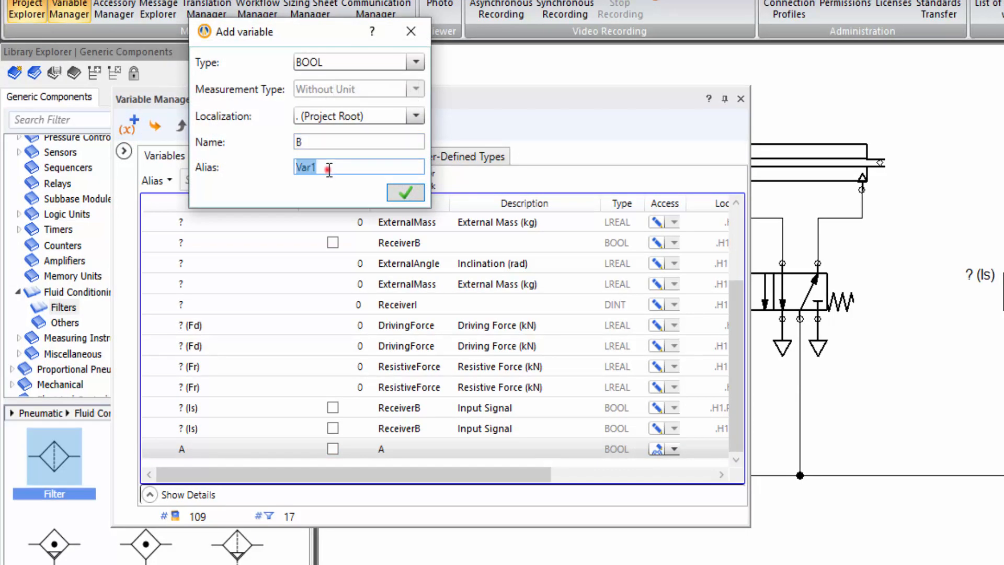
{"action": "left_click_drag", "start_coordinate": [326, 164], "coordinate": [298, 176]}
{"action": "type", "text": "B"}
{"action": "left_click", "coordinate": [407, 193]}
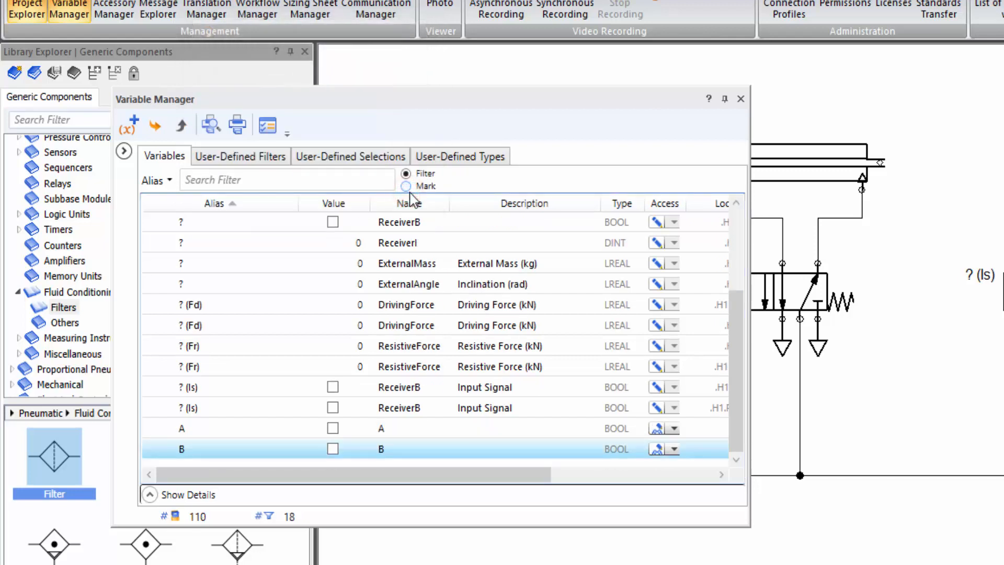
{"action": "left_click", "coordinate": [736, 99]}
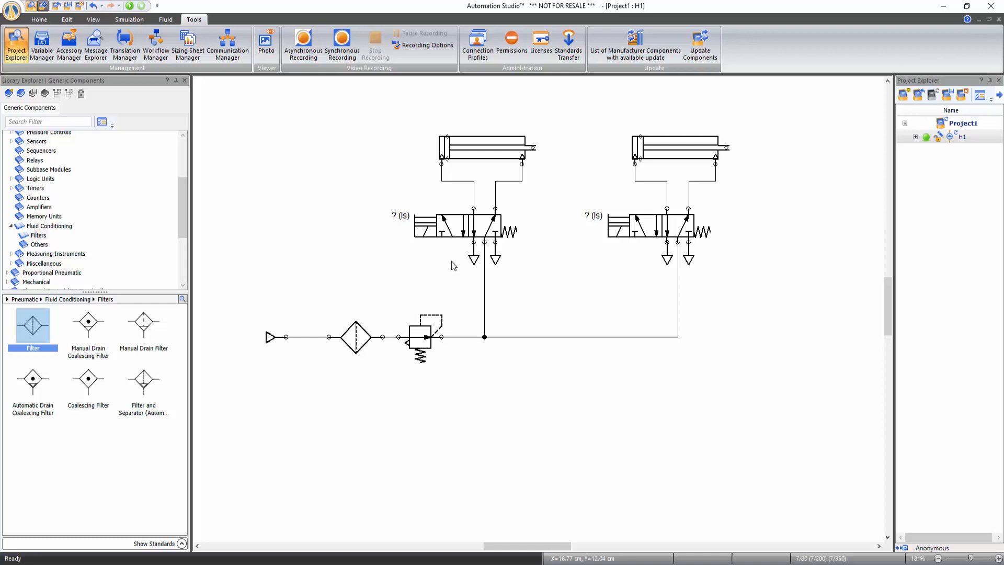
Associate the input signal of the first 5/2-way valve's solenoid SOL1 with variable A and review the association.
{"action": "right_click", "coordinate": [457, 229]}
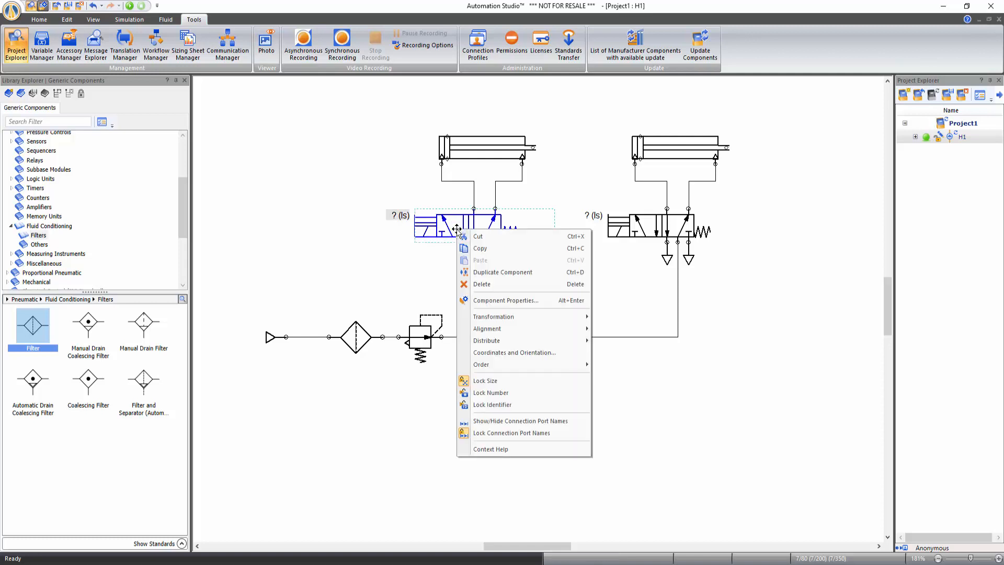
{"action": "left_click", "coordinate": [500, 300]}
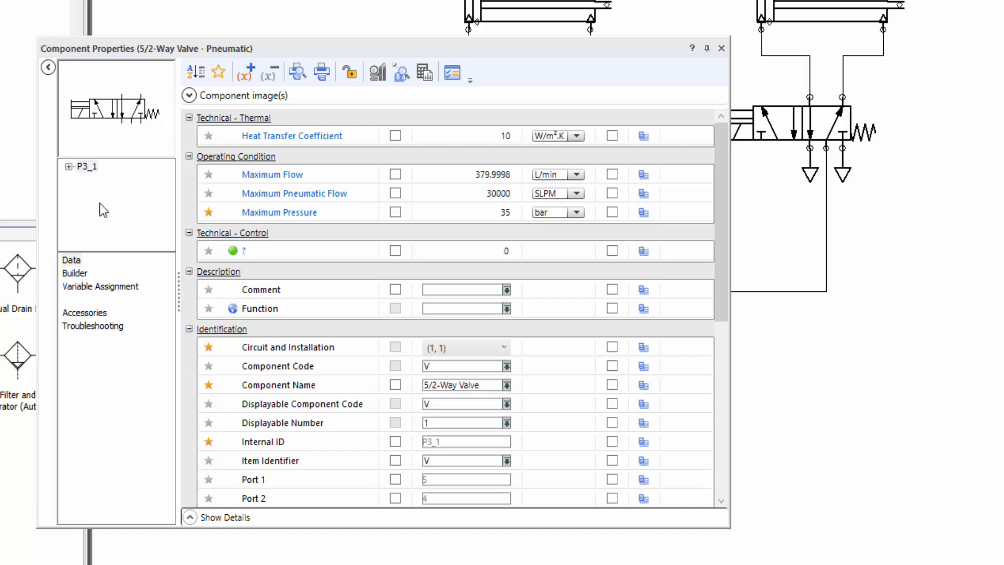
{"action": "left_click", "coordinate": [92, 291]}
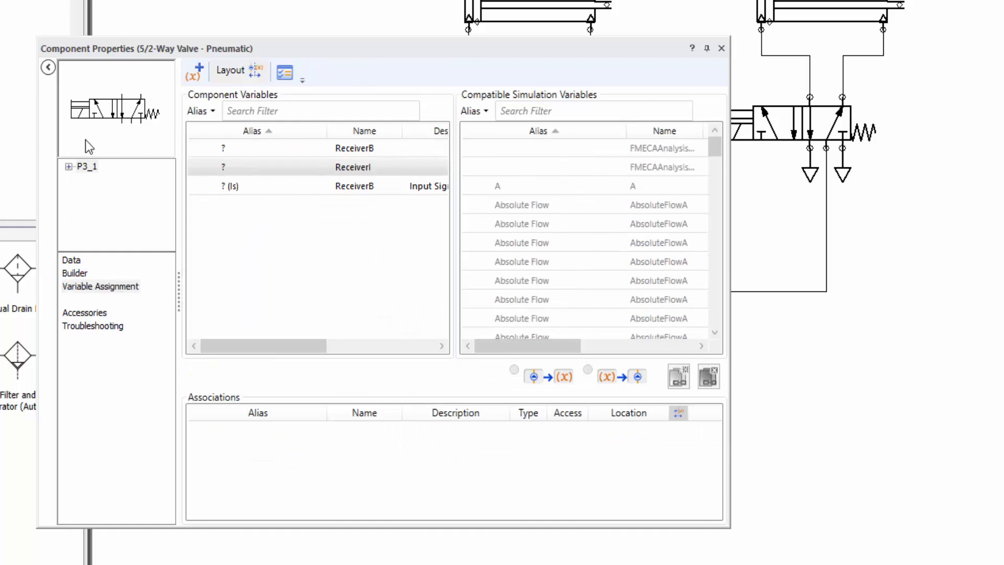
{"action": "left_click", "coordinate": [76, 116]}
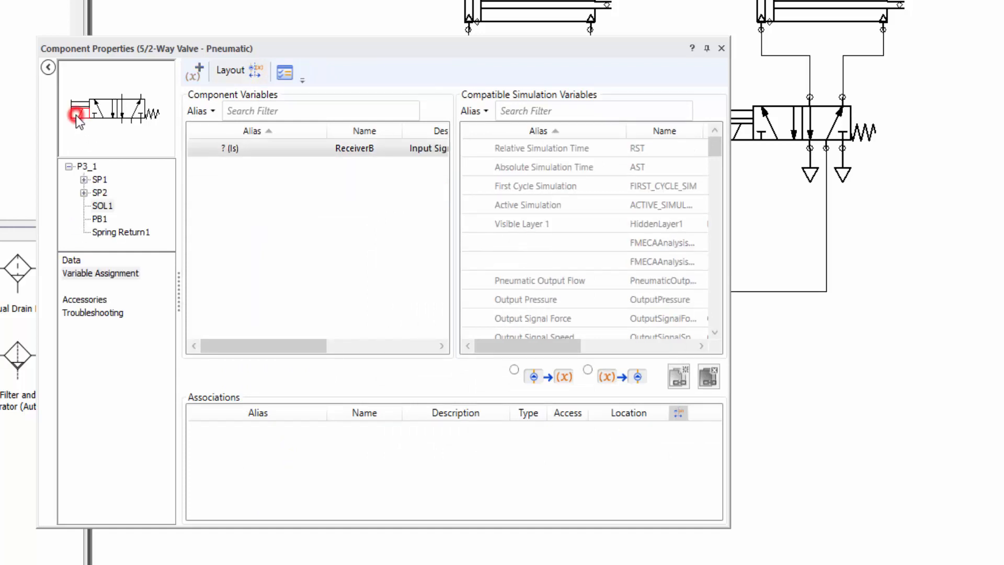
{"action": "left_click", "coordinate": [257, 152]}
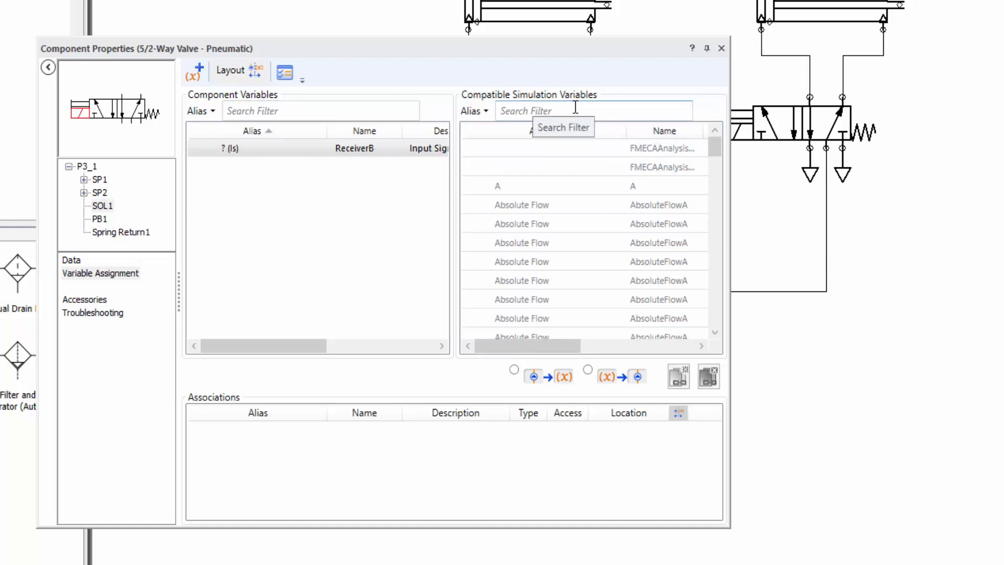
{"action": "left_click", "coordinate": [544, 119]}
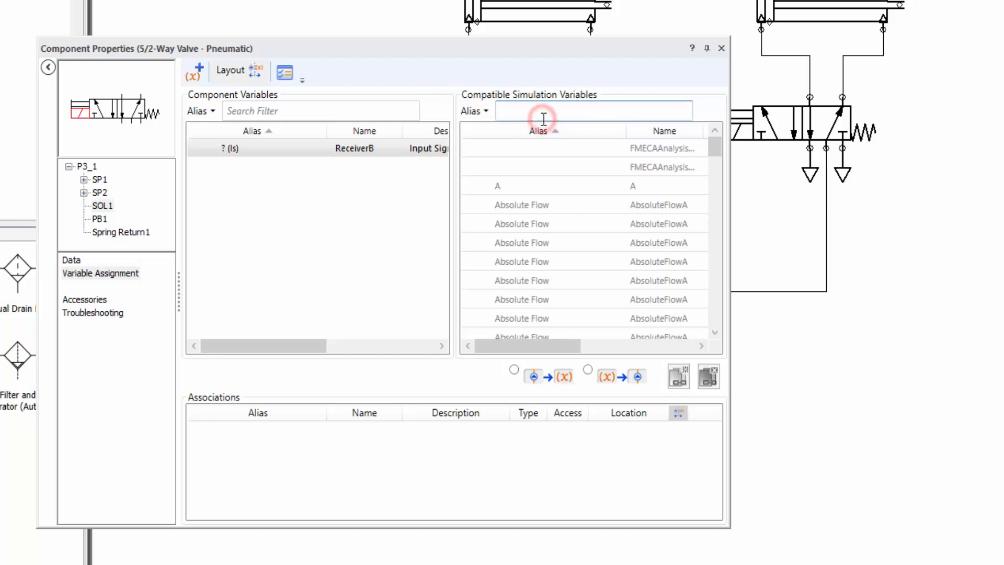
{"action": "type", "text": "A"}
{"action": "left_click", "coordinate": [534, 150]}
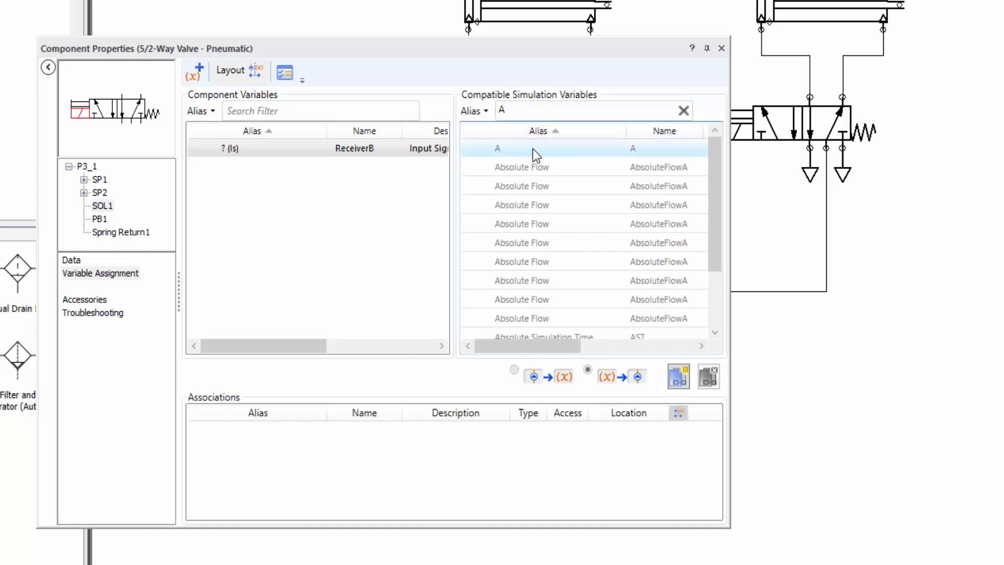
{"action": "left_click", "coordinate": [678, 386]}
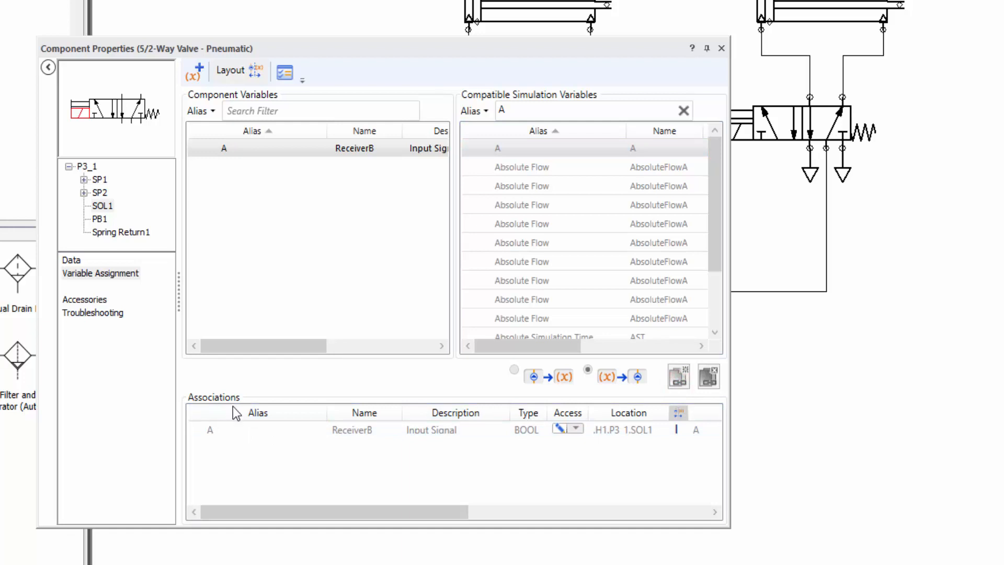
{"action": "mouse_move", "coordinate": [211, 431]}
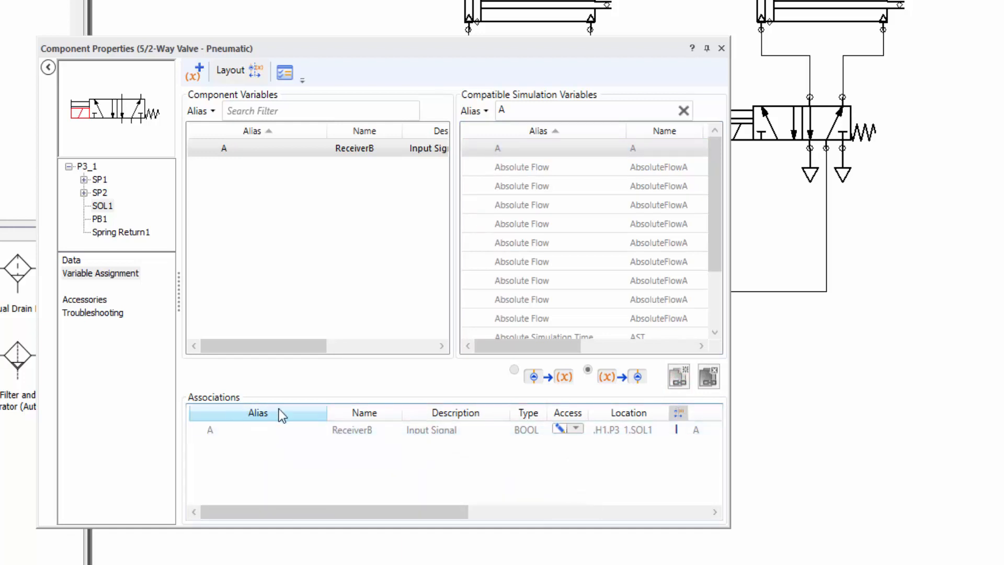
{"action": "left_click_drag", "start_coordinate": [329, 518], "coordinate": [588, 519]}
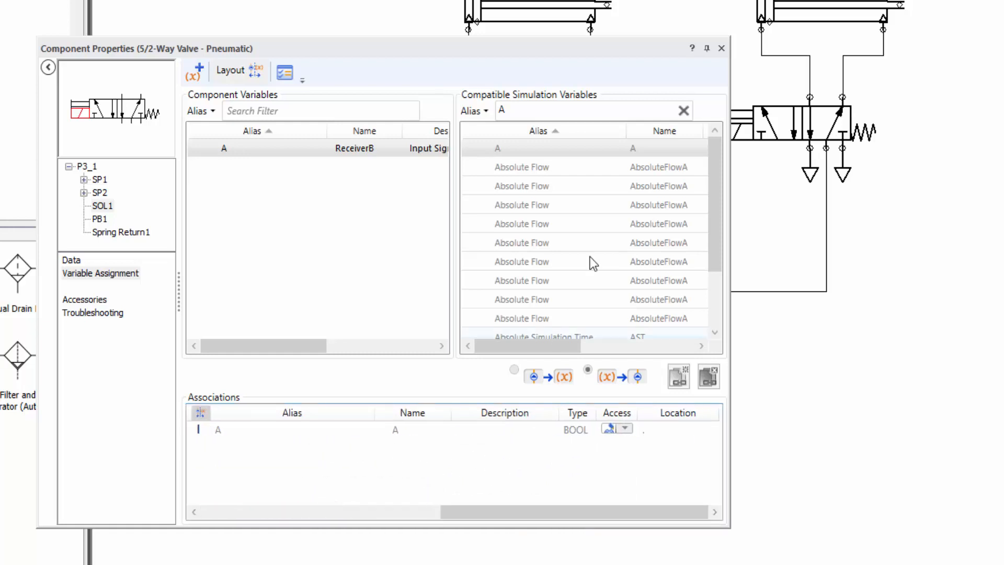
{"action": "left_click", "coordinate": [721, 48]}
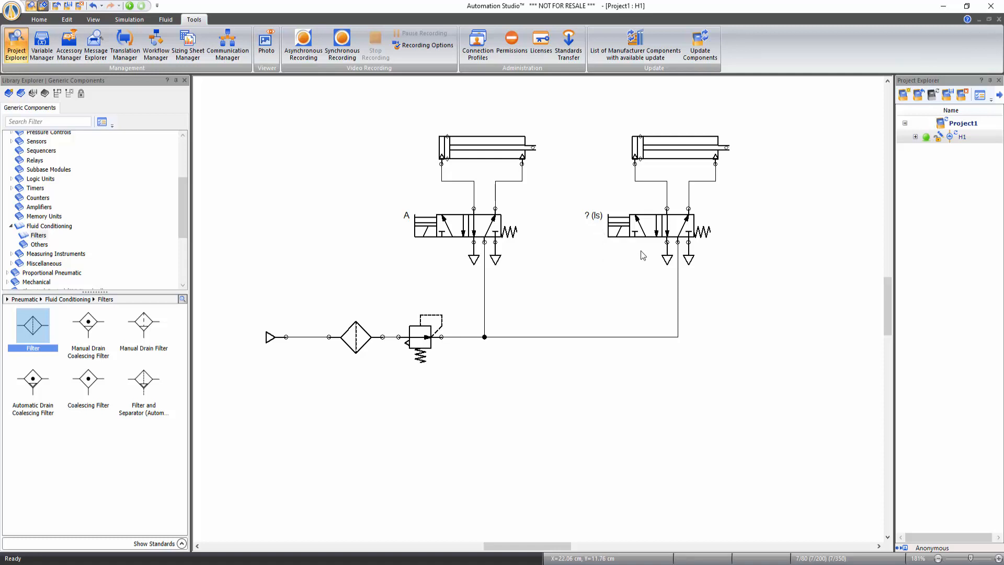
Associate the input signal of the second 5/2-way valve's solenoid SOL1 with variable B.
{"action": "double_click", "coordinate": [644, 232]}
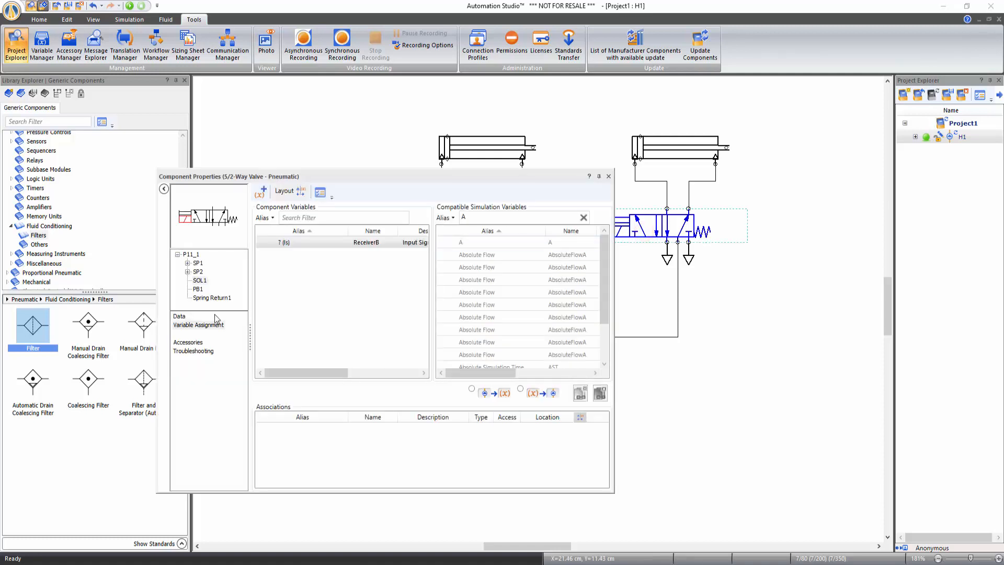
{"action": "left_click", "coordinate": [196, 326]}
{"action": "left_click", "coordinate": [308, 242]}
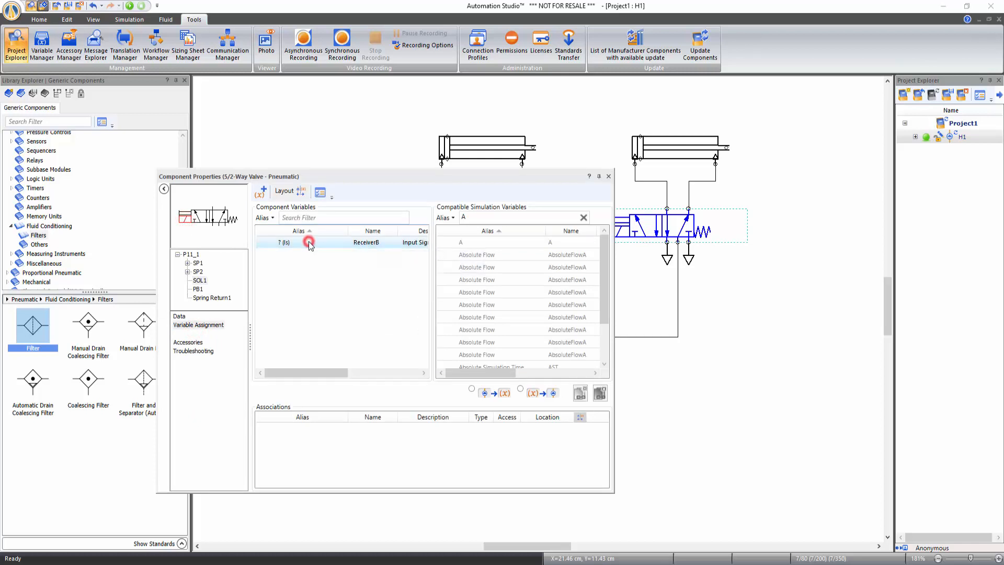
{"action": "left_click", "coordinate": [463, 217]}
{"action": "type", "text": "b"}
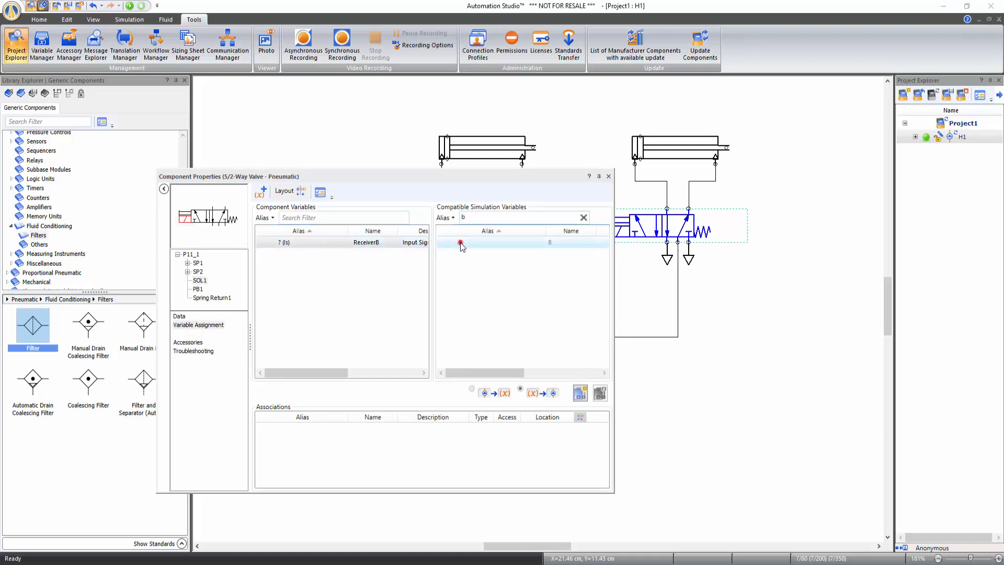
{"action": "left_click", "coordinate": [460, 243]}
{"action": "left_click", "coordinate": [579, 395]}
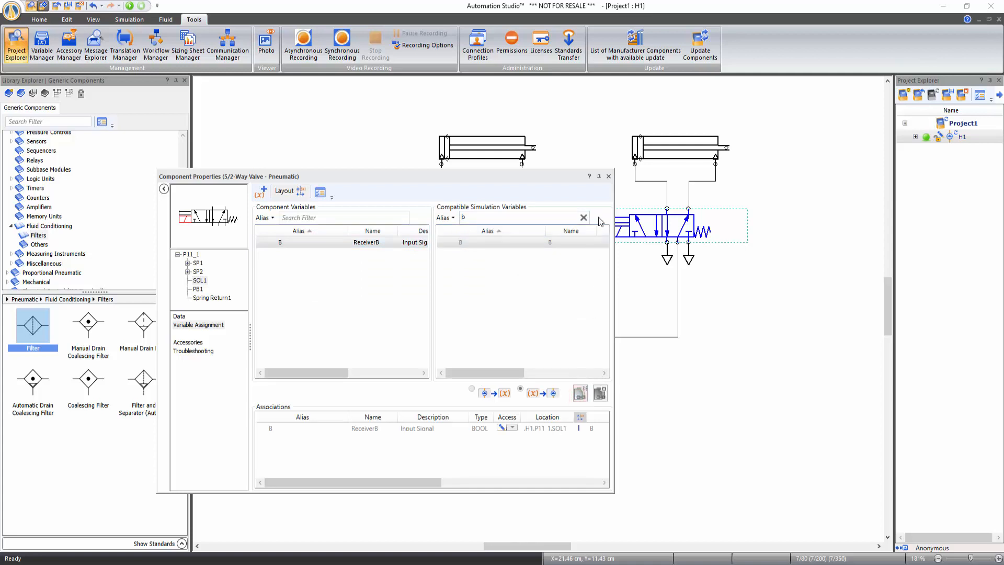
{"action": "left_click", "coordinate": [609, 176]}
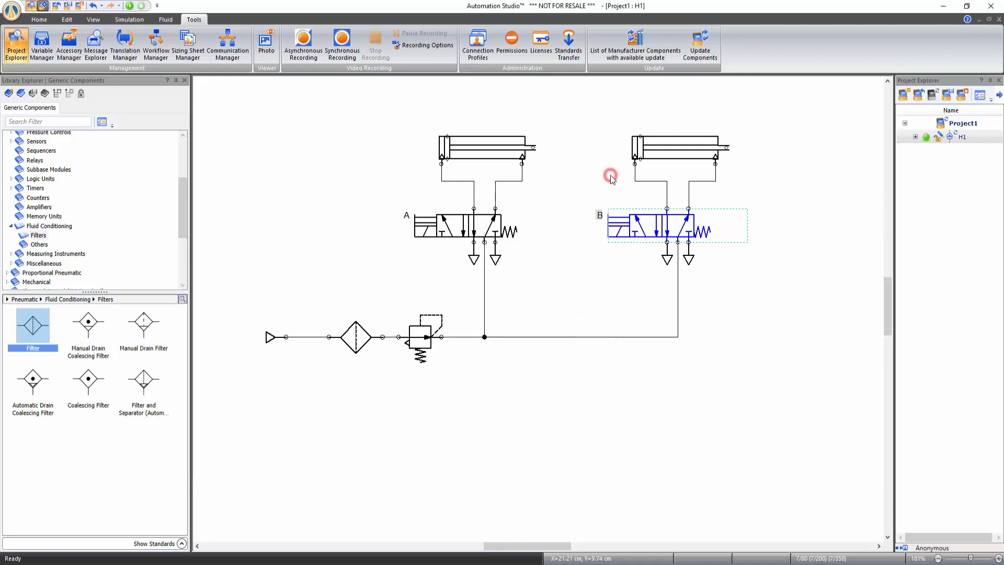
Open the context help for the first double-acting cylinder, examine its operation, features and parameter descriptions, and close it.
{"action": "left_click", "coordinate": [567, 313]}
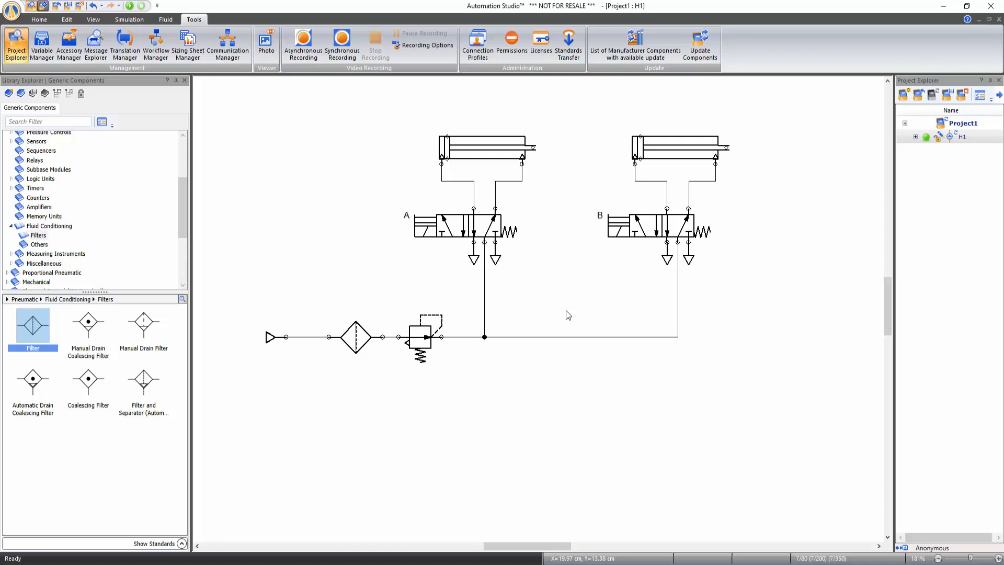
{"action": "right_click", "coordinate": [480, 142]}
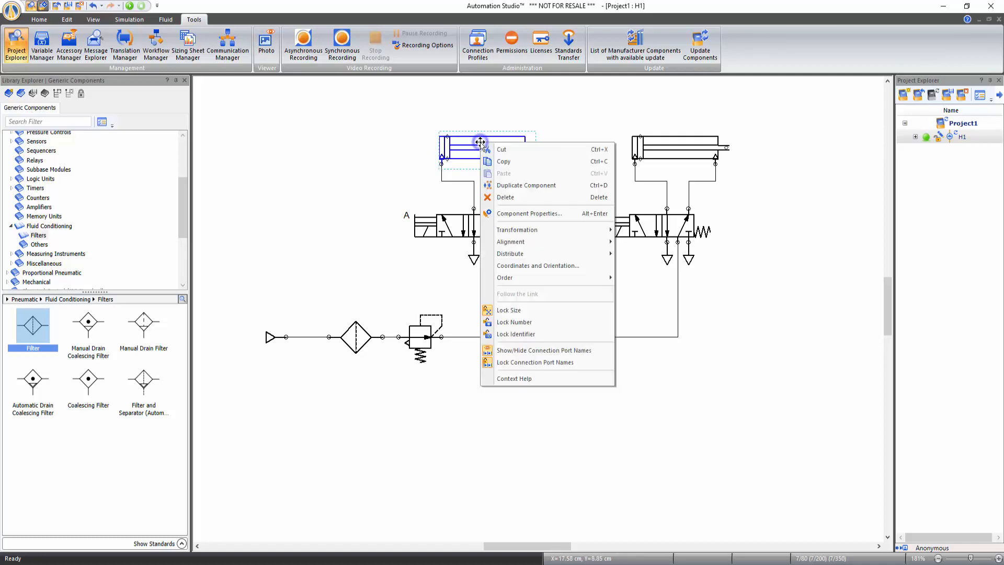
{"action": "left_click", "coordinate": [539, 382]}
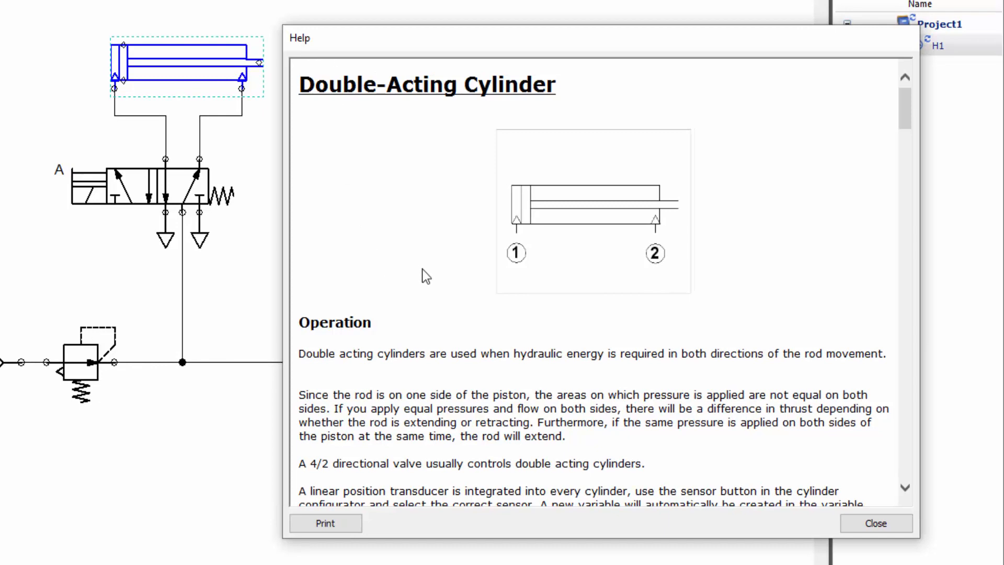
{"action": "scroll", "coordinate": [428, 322], "scroll_direction": "down", "scroll_amount": 7}
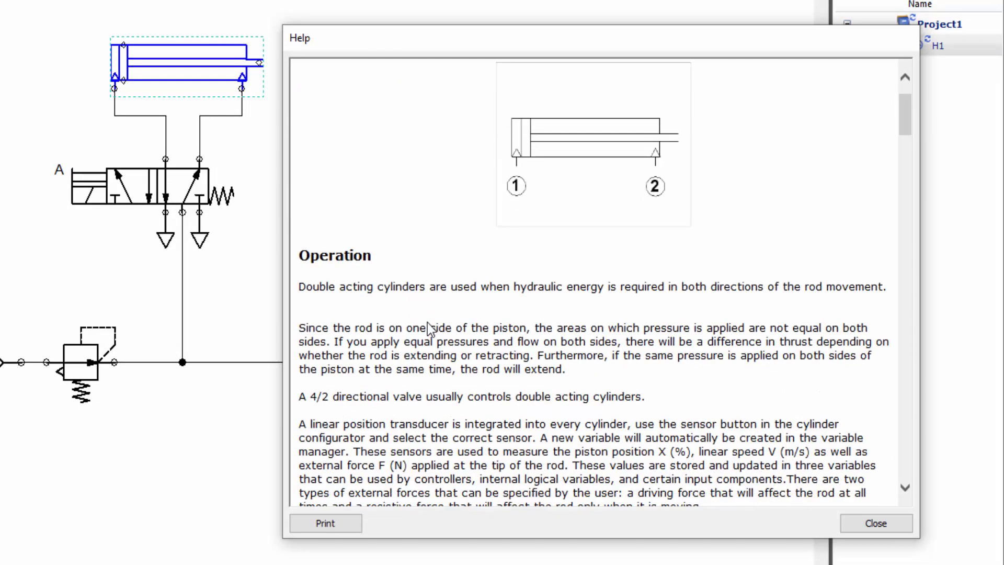
{"action": "scroll", "coordinate": [430, 322], "scroll_direction": "down", "scroll_amount": 2}
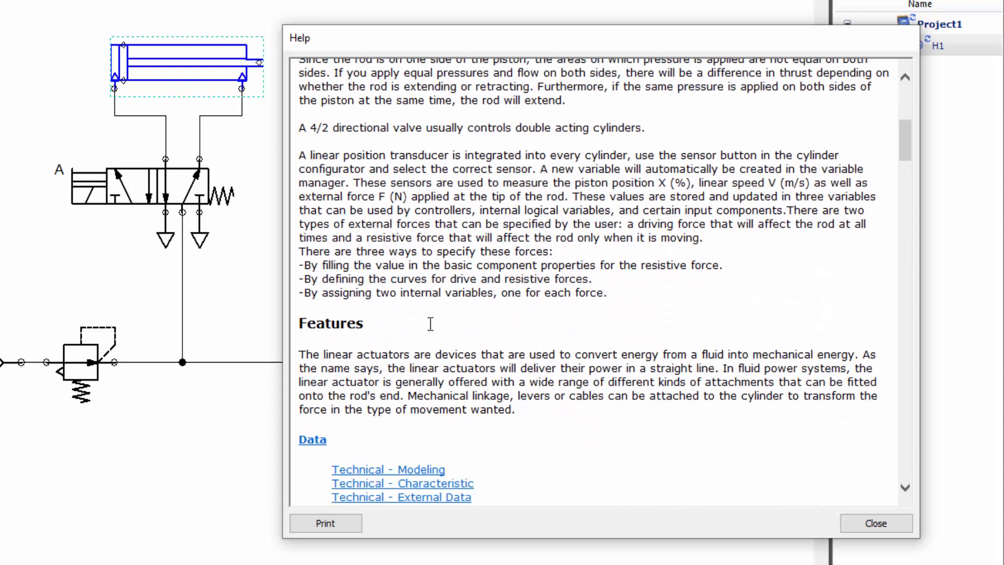
{"action": "scroll", "coordinate": [429, 334], "scroll_direction": "down", "scroll_amount": 8}
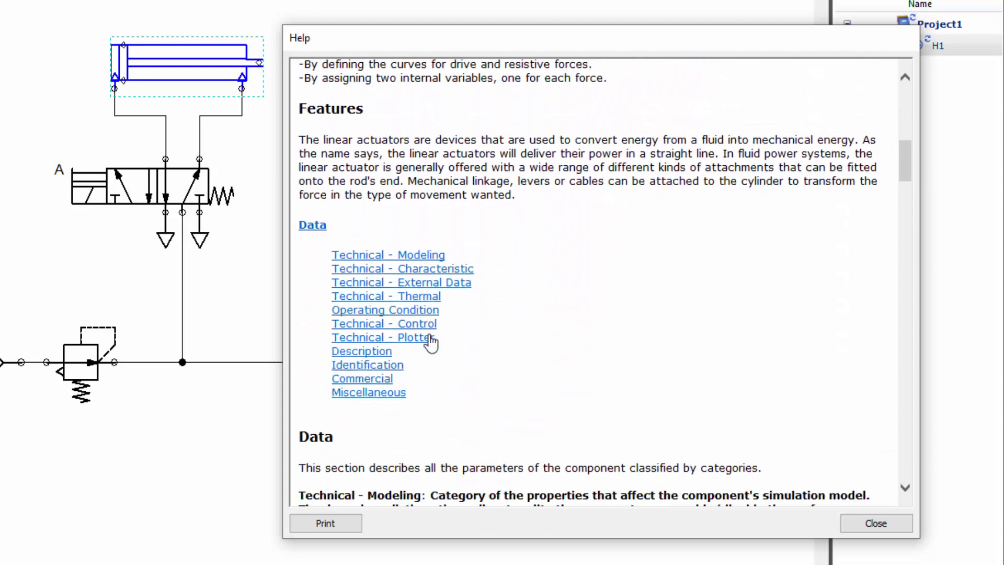
{"action": "scroll", "coordinate": [428, 369], "scroll_direction": "down", "scroll_amount": 2}
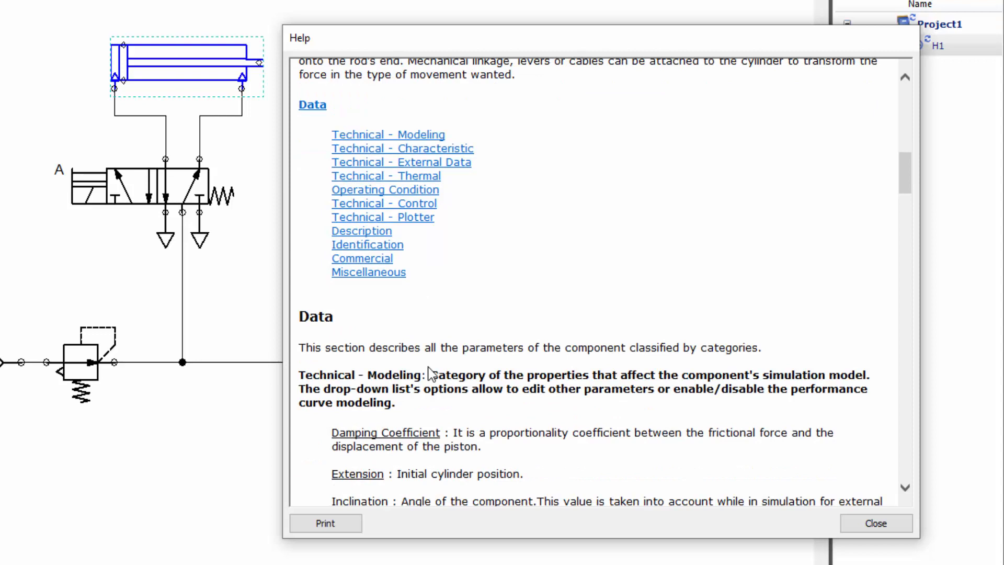
{"action": "scroll", "coordinate": [429, 375], "scroll_direction": "down", "scroll_amount": 2}
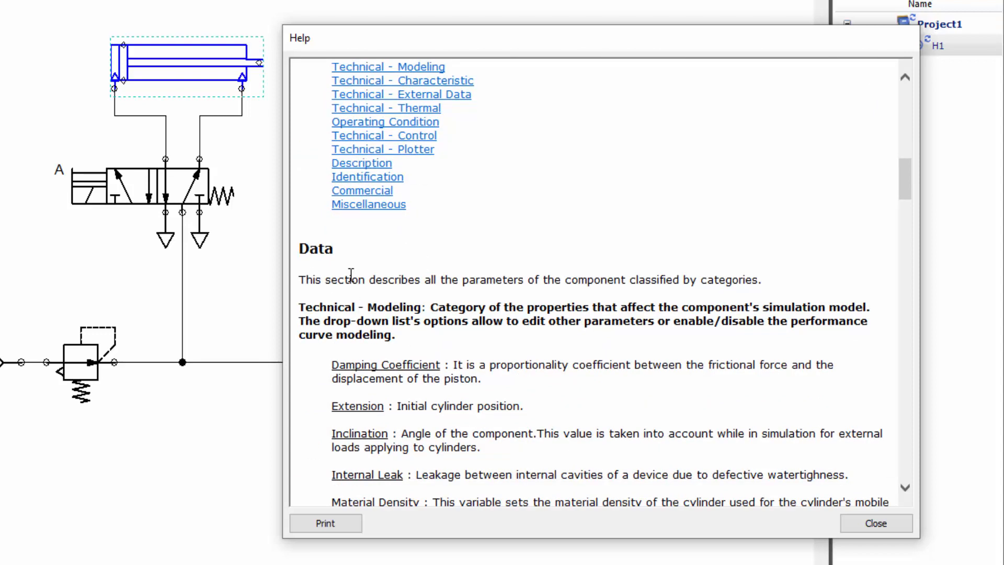
{"action": "scroll", "coordinate": [370, 280], "scroll_direction": "down", "scroll_amount": 6}
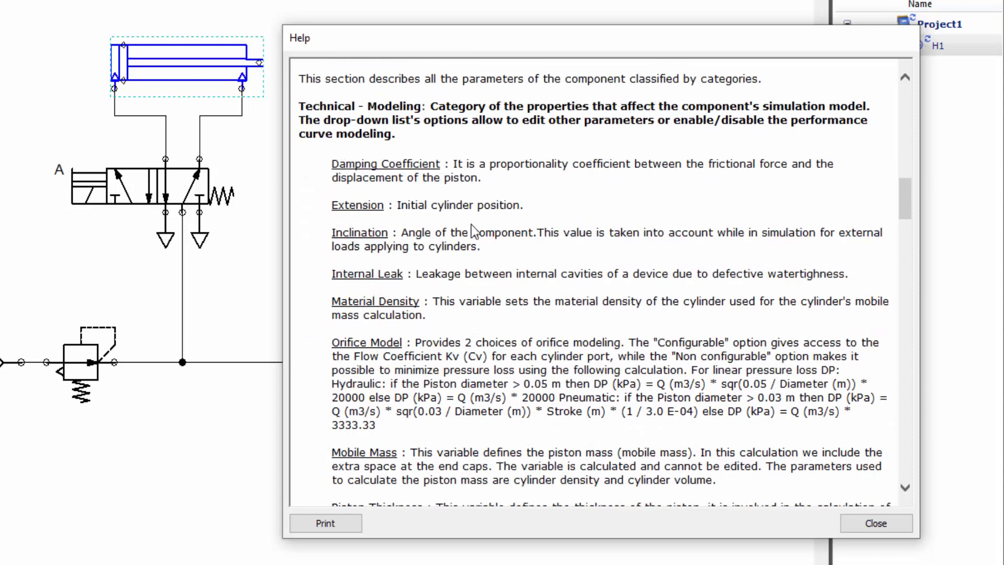
{"action": "scroll", "coordinate": [475, 330], "scroll_direction": "down", "scroll_amount": 3}
{"action": "scroll", "coordinate": [475, 329], "scroll_direction": "down", "scroll_amount": 6}
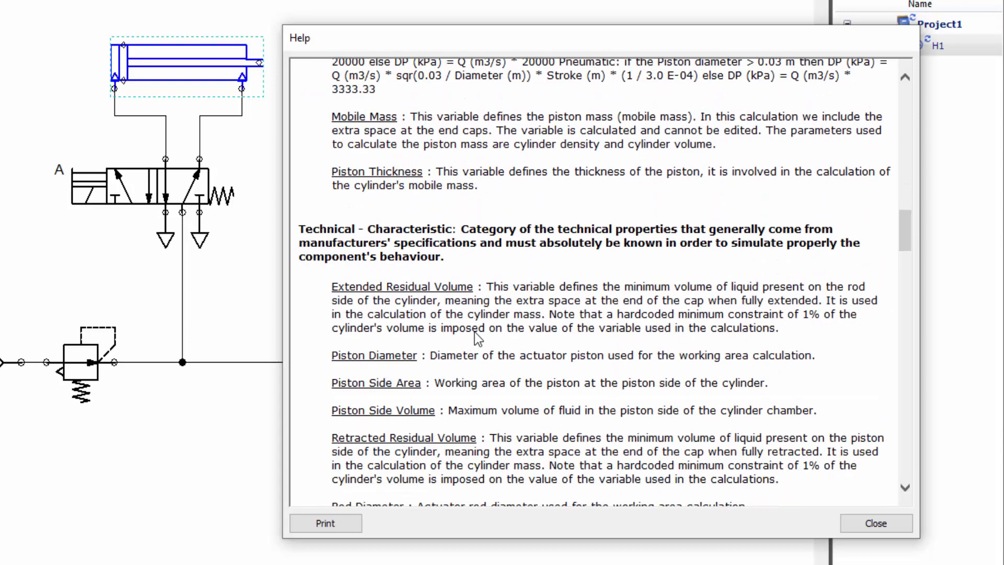
{"action": "scroll", "coordinate": [429, 392], "scroll_direction": "down", "scroll_amount": 11}
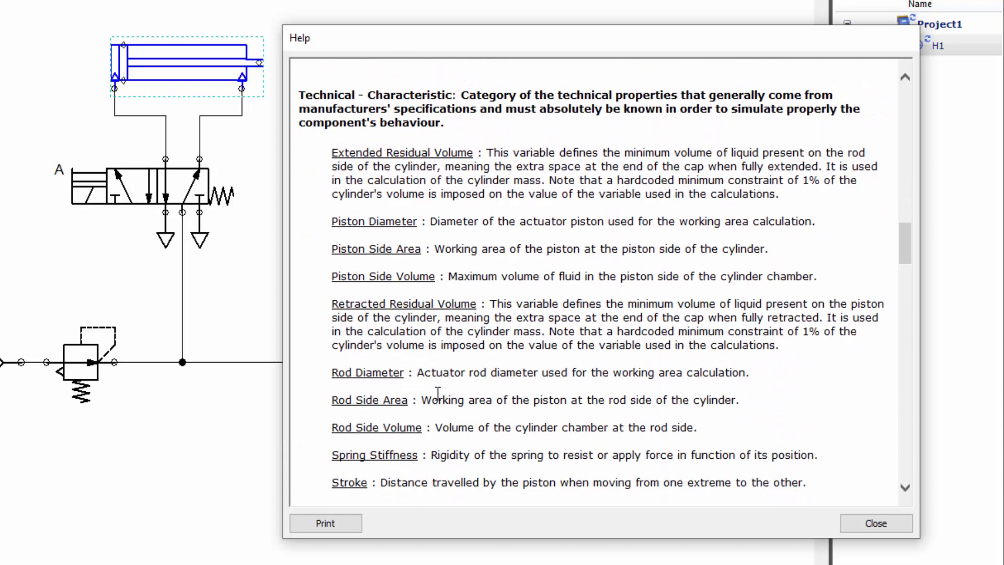
{"action": "scroll", "coordinate": [438, 392], "scroll_direction": "down", "scroll_amount": 2}
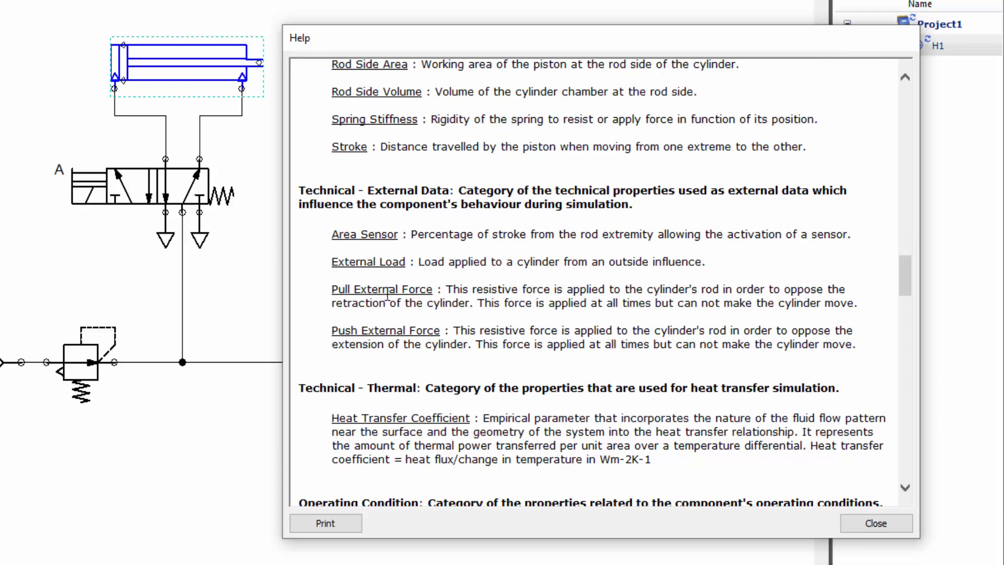
{"action": "scroll", "coordinate": [473, 314], "scroll_direction": "down", "scroll_amount": 5}
{"action": "scroll", "coordinate": [469, 331], "scroll_direction": "down", "scroll_amount": 4}
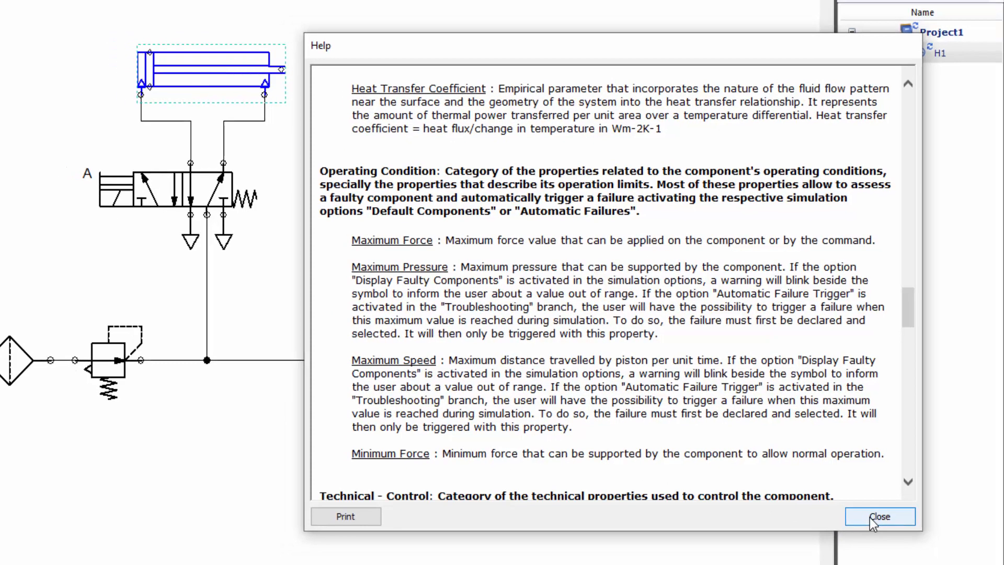
{"action": "left_click", "coordinate": [848, 526]}
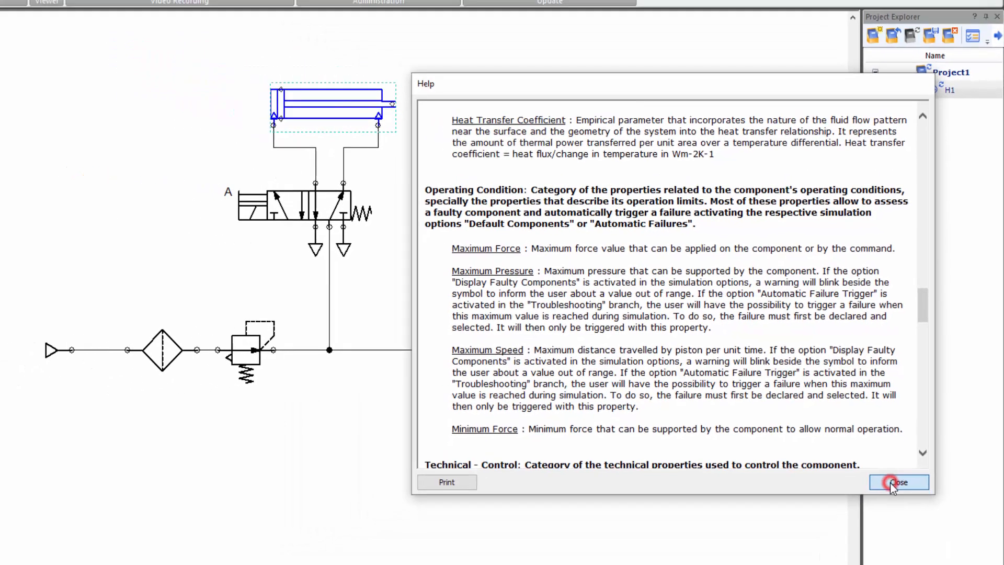
{"action": "left_click", "coordinate": [571, 303]}
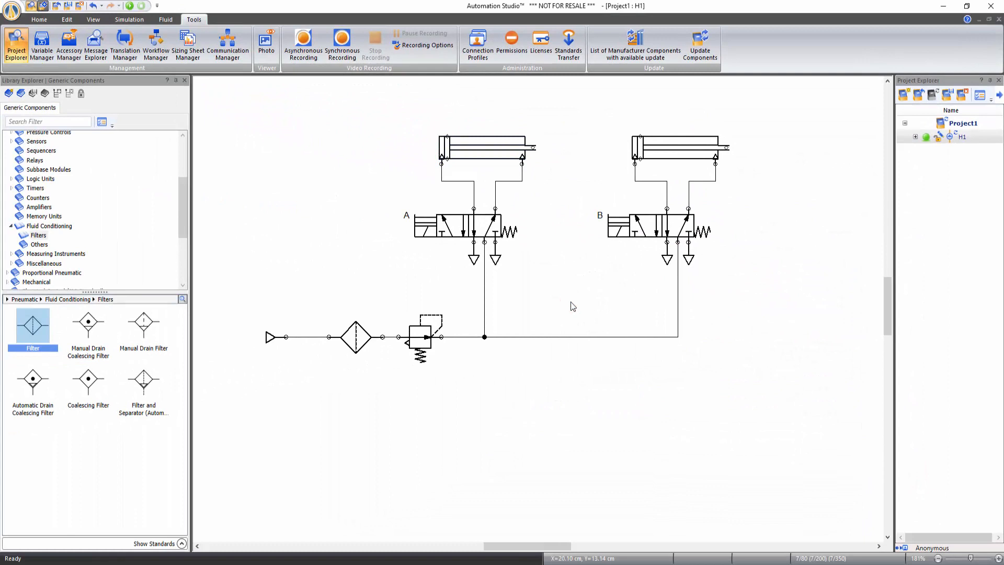
Open the context help of the selected first cylinder again, then close it and clear the selection.
{"action": "left_click", "coordinate": [494, 151]}
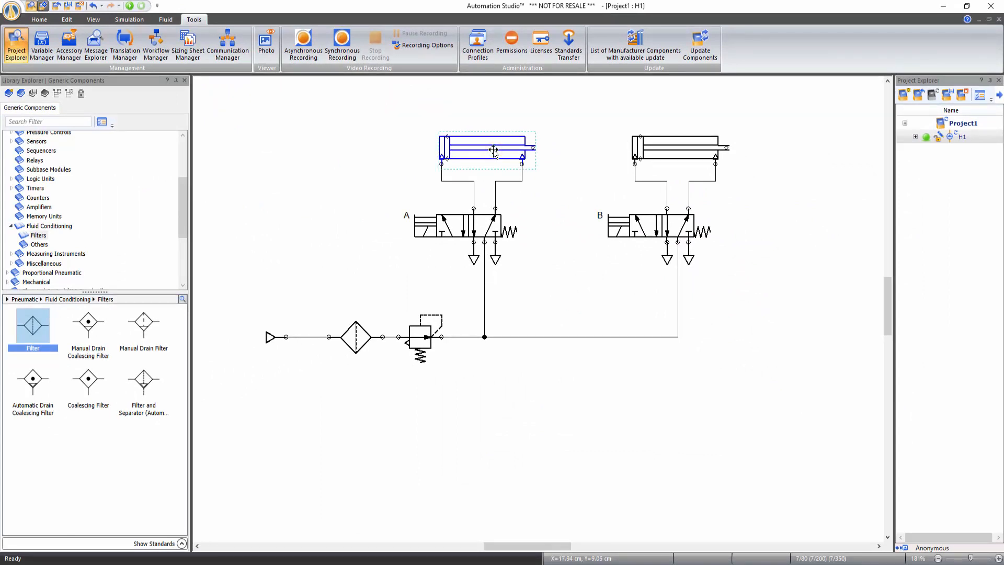
{"action": "key", "text": "F1"}
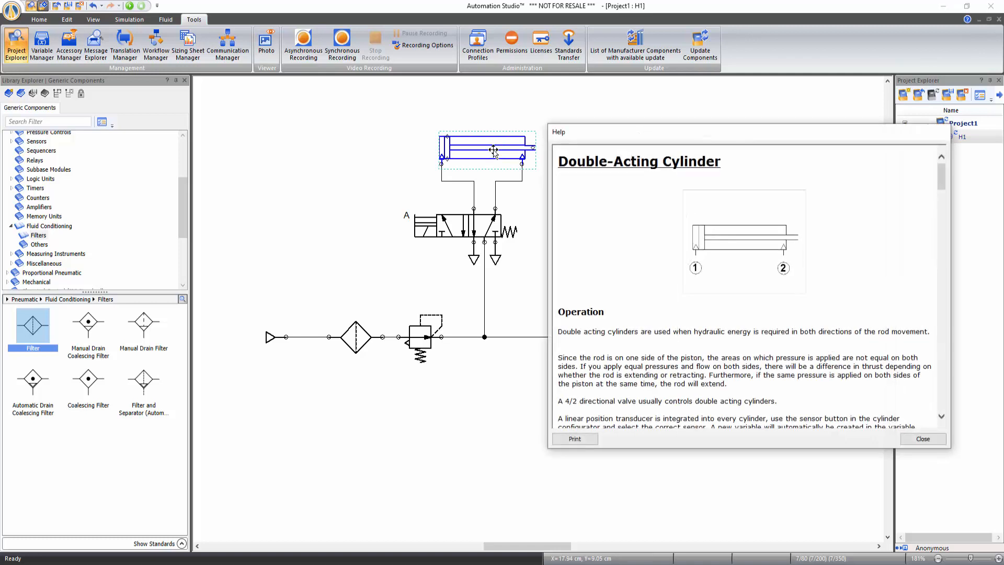
{"action": "left_click", "coordinate": [922, 440]}
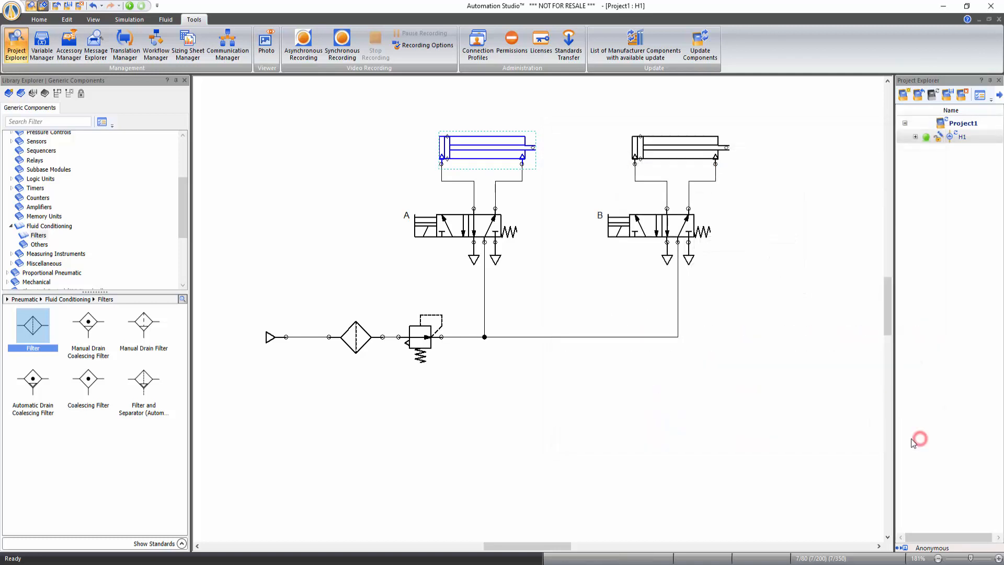
{"action": "left_click", "coordinate": [545, 431]}
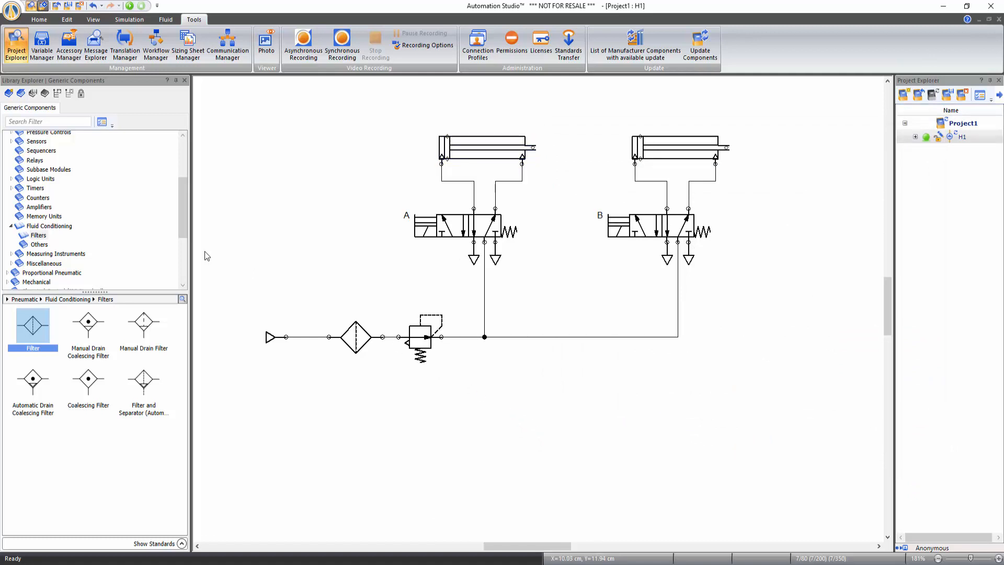
Place a proximity sensor from the pneumatic sensors library above the first cylinder's cap end, with alias A0.
{"action": "left_click", "coordinate": [11, 141]}
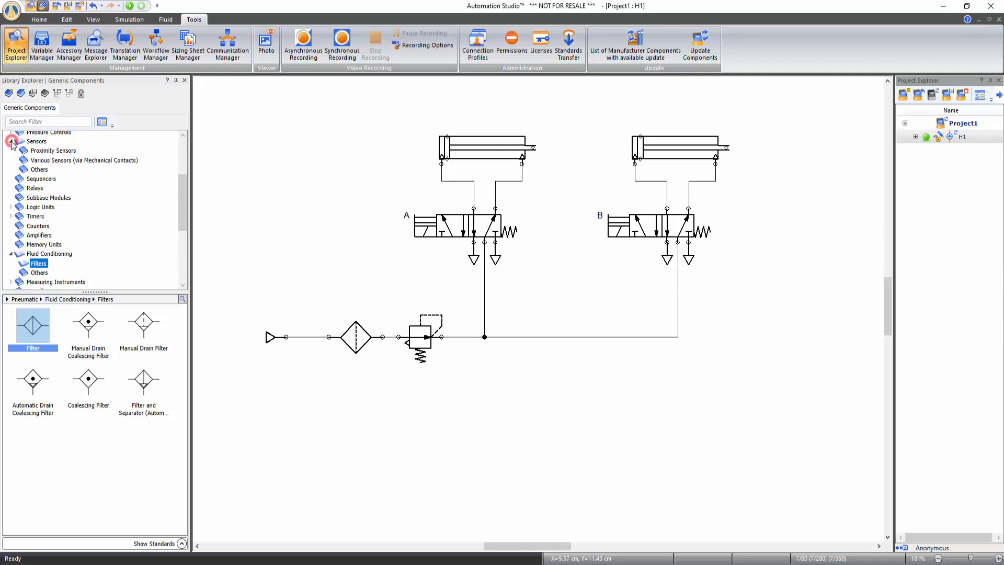
{"action": "left_click", "coordinate": [52, 152]}
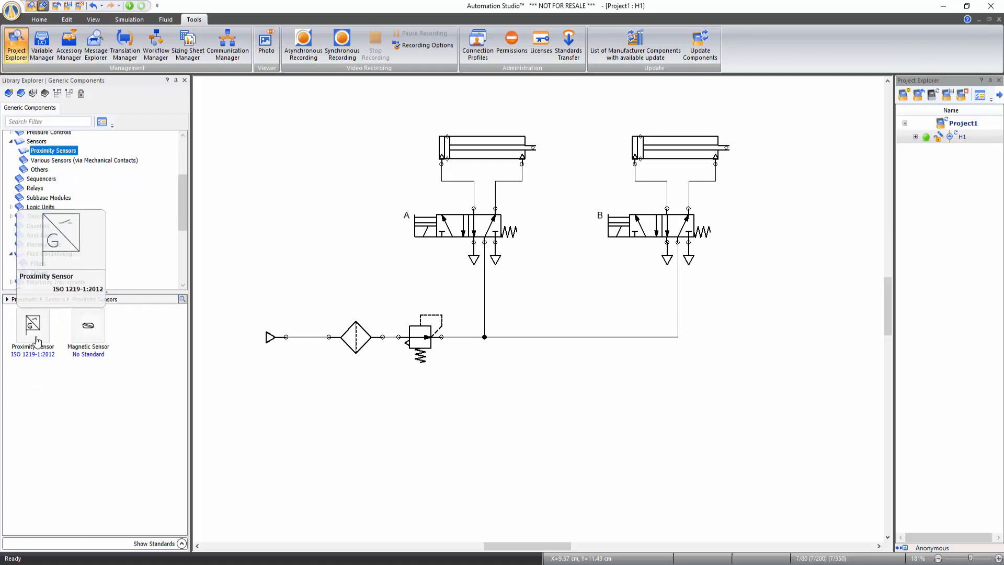
{"action": "left_click_drag", "start_coordinate": [35, 337], "coordinate": [459, 91]}
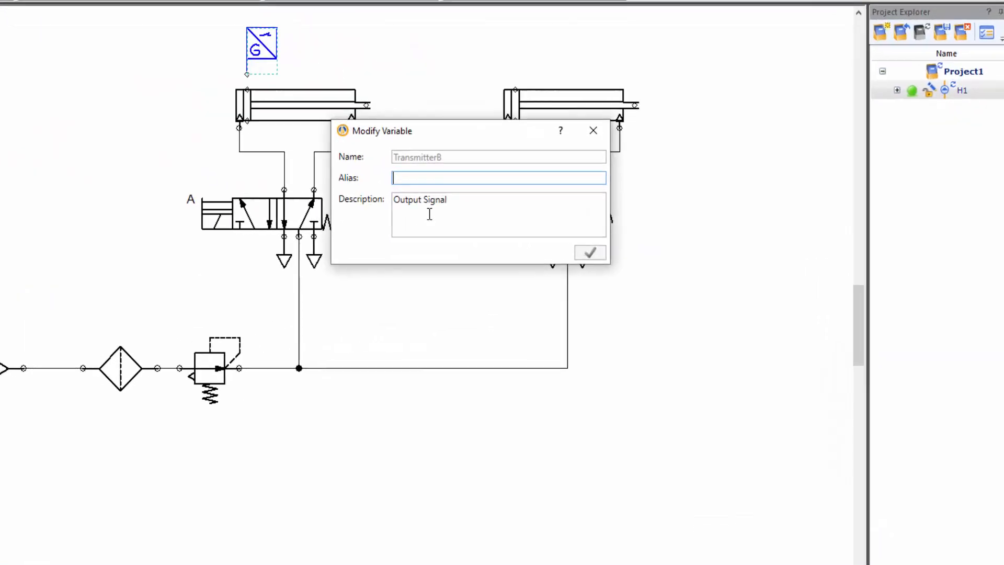
{"action": "type", "text": "A0"}
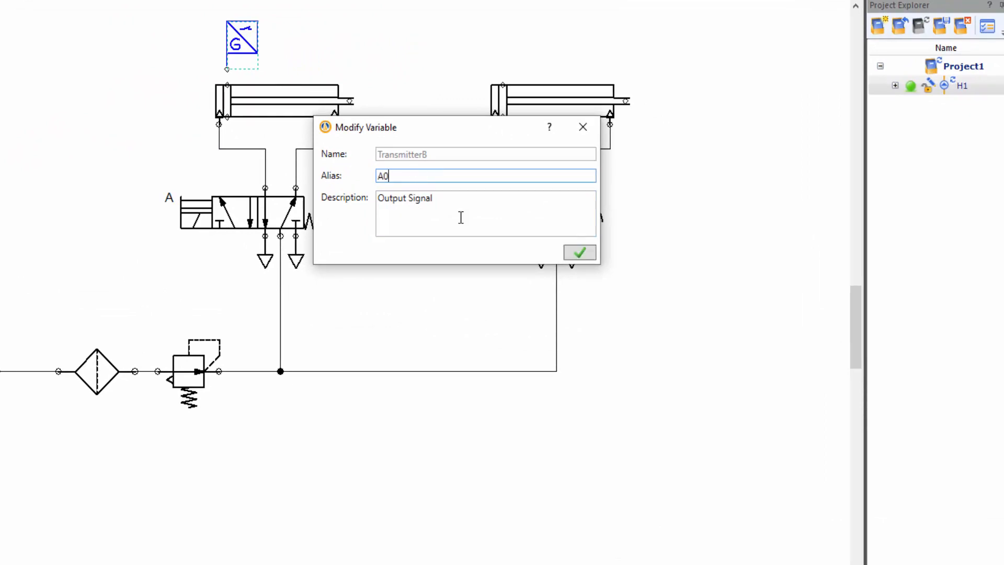
{"action": "left_click", "coordinate": [579, 253]}
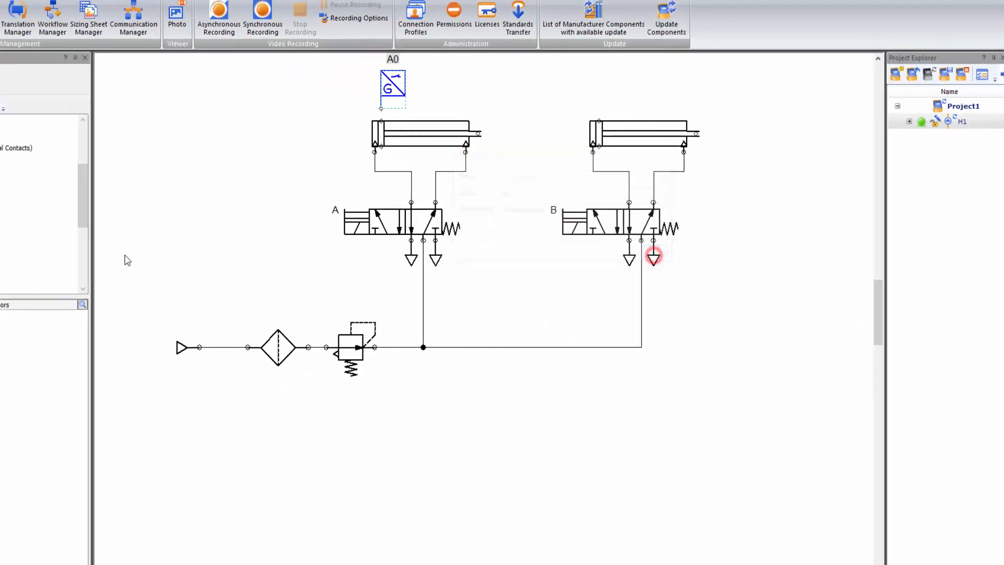
Place another proximity sensor above the first cylinder's rod end, with alias A1.
{"action": "left_click_drag", "start_coordinate": [33, 326], "coordinate": [526, 92]}
{"action": "type", "text": "A"}
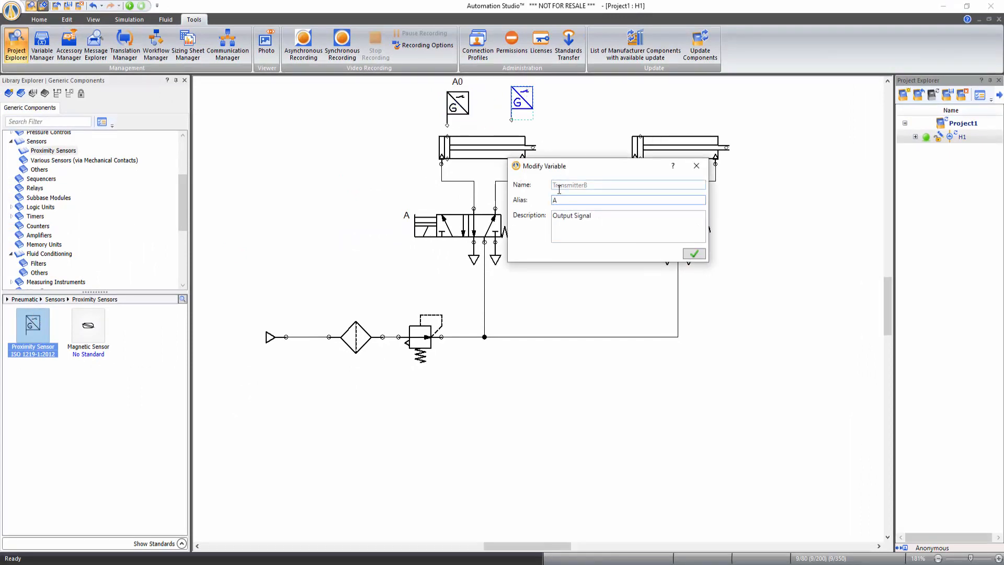
{"action": "type", "text": "1"}
{"action": "left_click", "coordinate": [694, 254]}
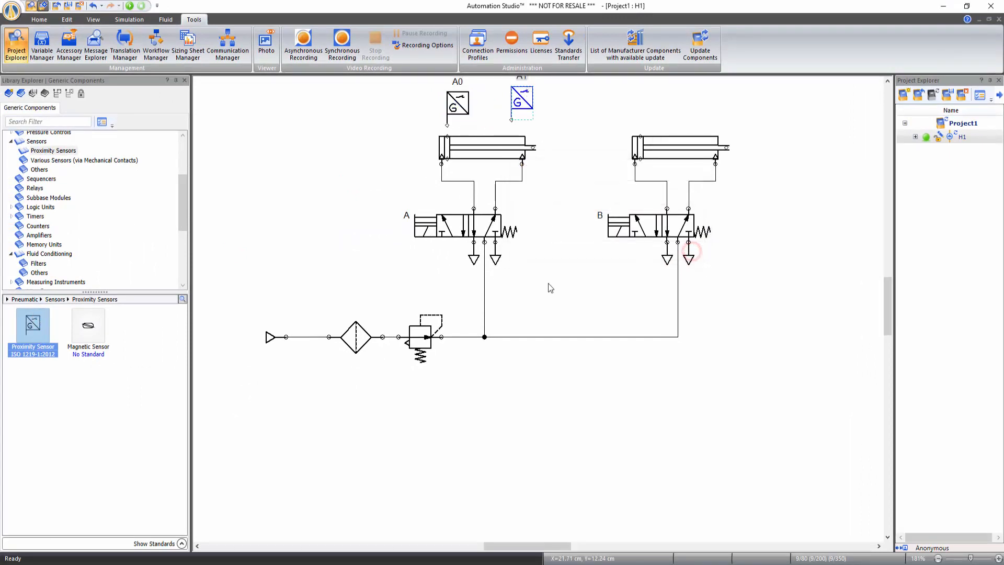
Place a proximity sensor above the second cylinder's cap end, with alias B0.
{"action": "left_click_drag", "start_coordinate": [37, 330], "coordinate": [627, 109]}
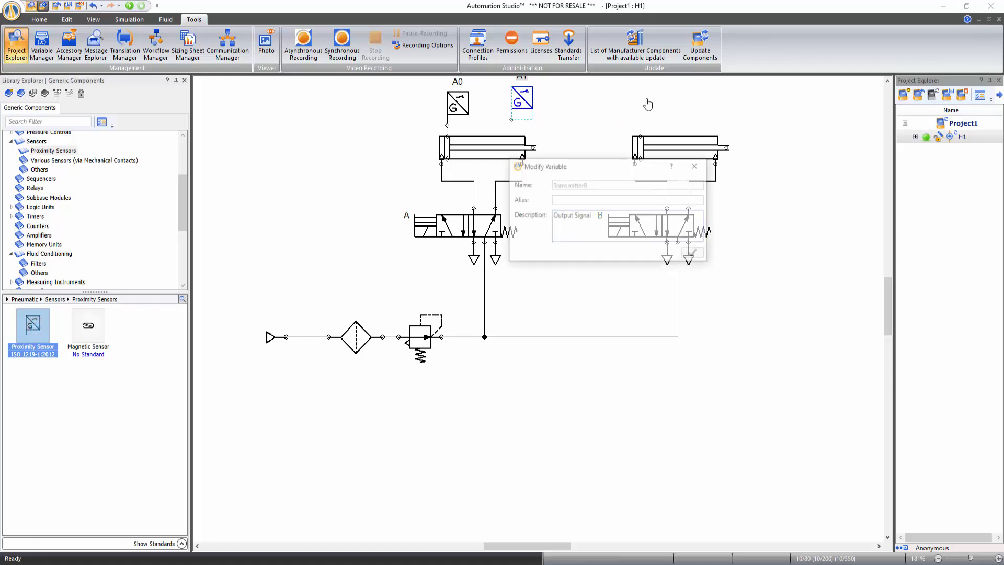
{"action": "type", "text": "B0"}
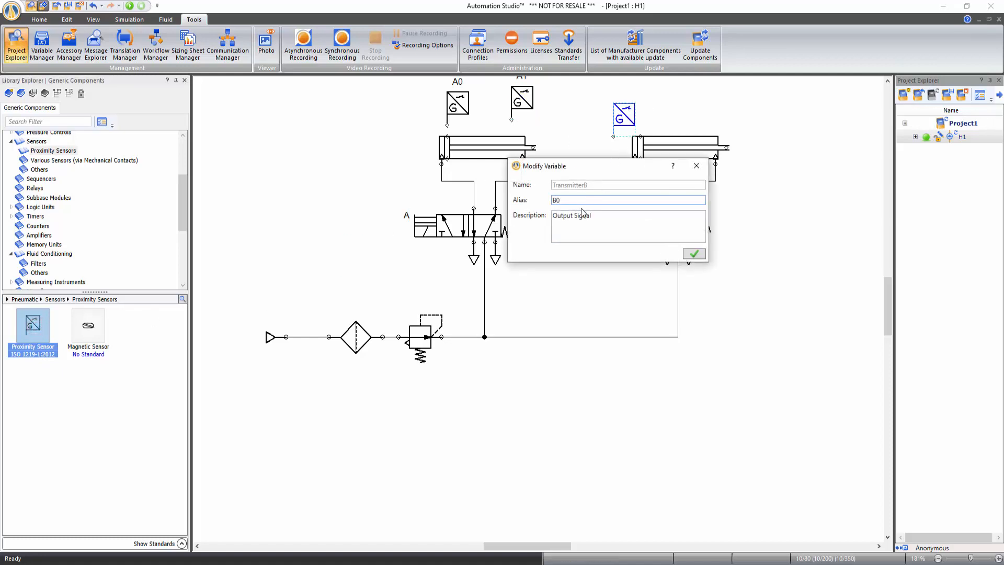
{"action": "left_click", "coordinate": [694, 253]}
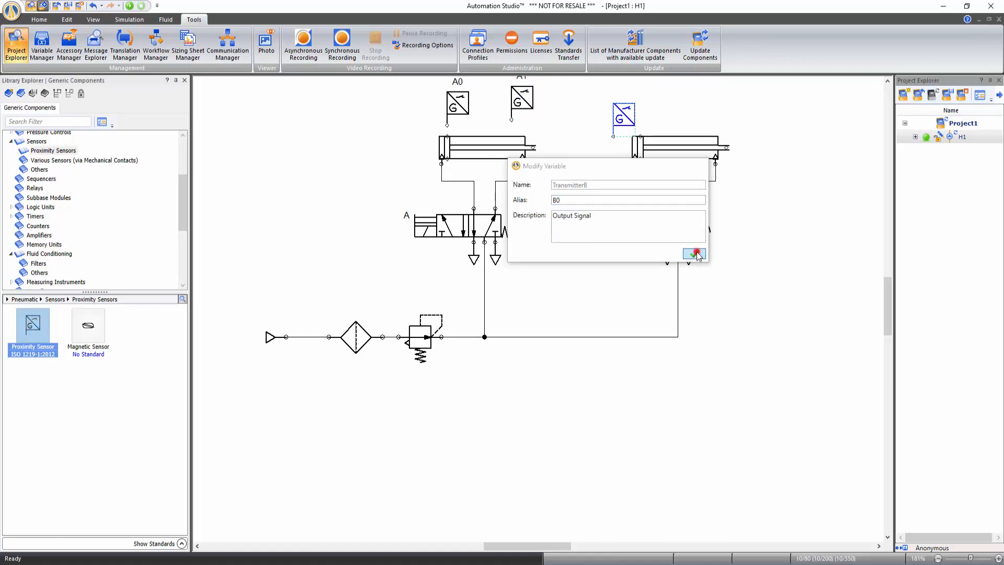
Place a proximity sensor above the second cylinder's rod end, with alias B1.
{"action": "left_click_drag", "start_coordinate": [48, 330], "coordinate": [733, 96]}
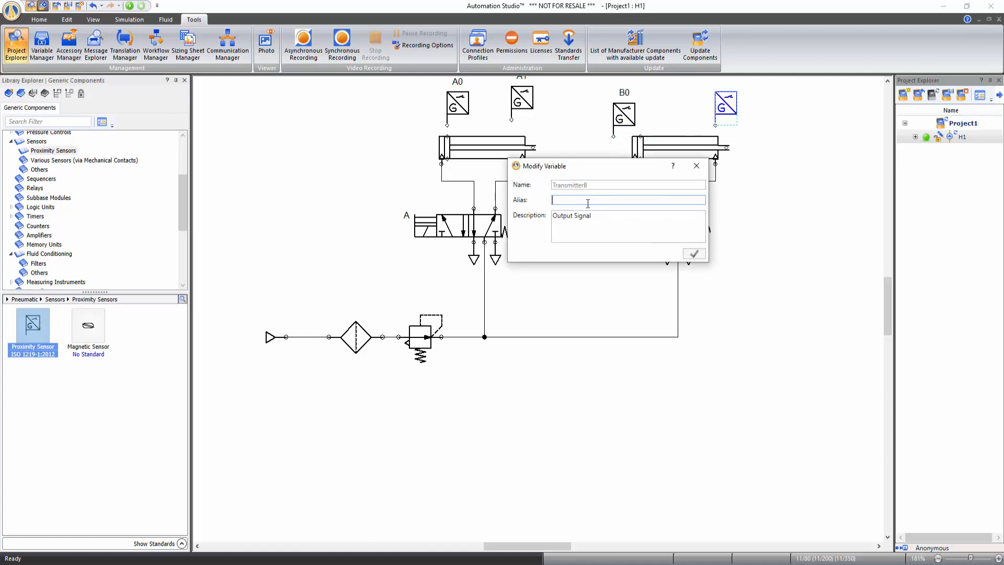
{"action": "type", "text": "B1"}
{"action": "left_click", "coordinate": [694, 254]}
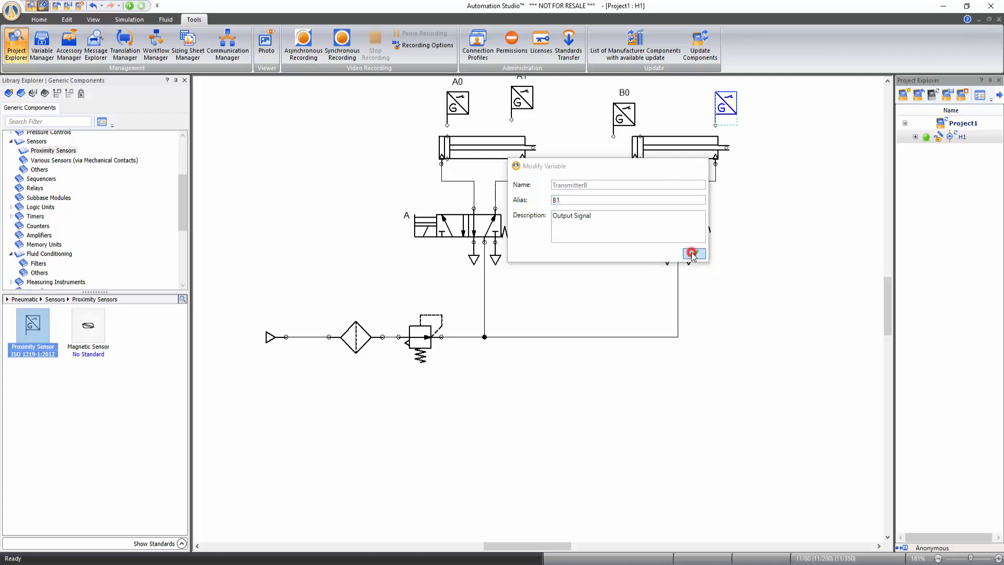
Move proximity sensors A0 and B0 onto the retracted-position contact points of the first and second cylinders respectively.
{"action": "left_click", "coordinate": [94, 20]}
{"action": "left_click", "coordinate": [617, 46]}
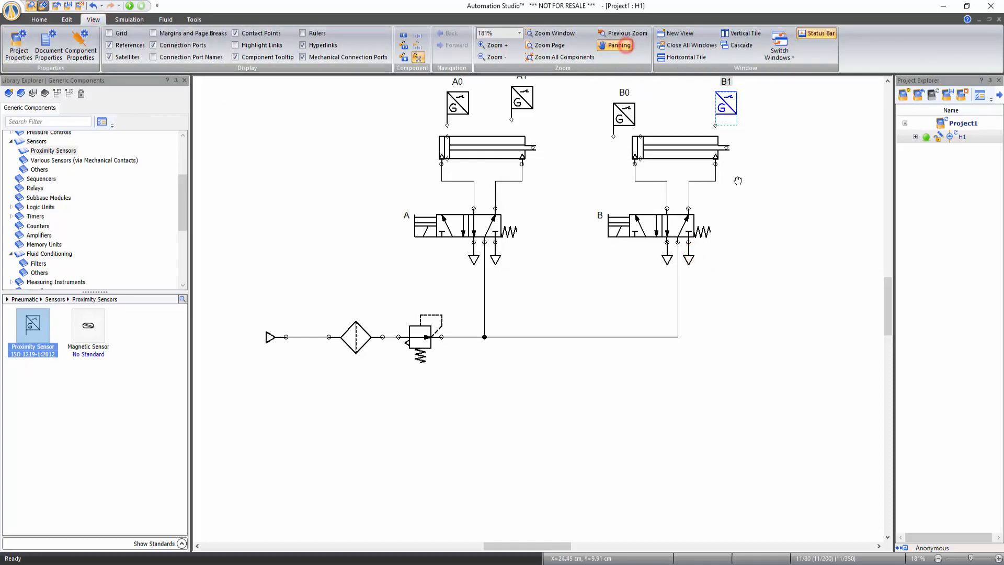
{"action": "left_click_drag", "start_coordinate": [755, 183], "coordinate": [767, 216]}
{"action": "key", "text": "Escape"}
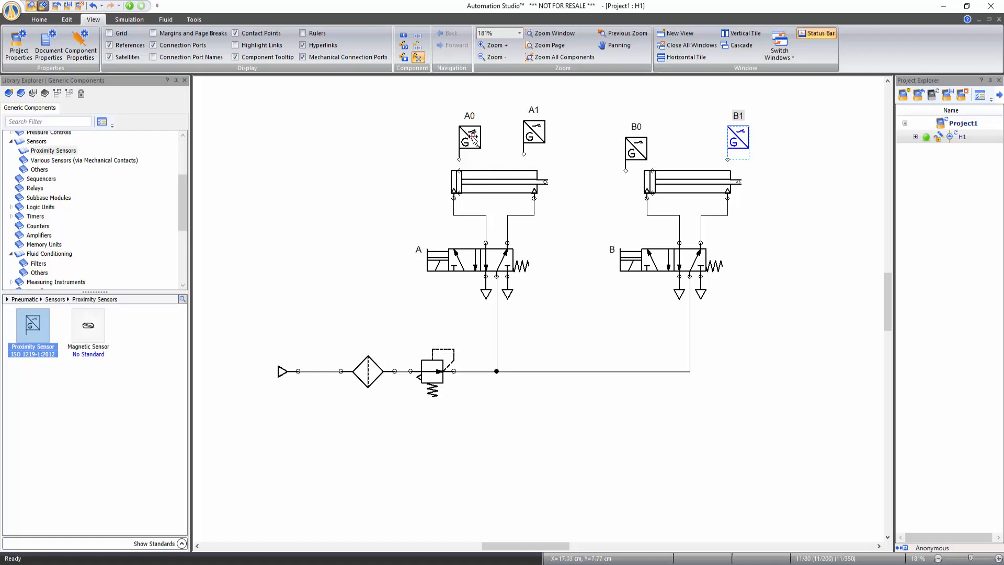
{"action": "left_click_drag", "start_coordinate": [473, 138], "coordinate": [476, 155]}
{"action": "left_click", "coordinate": [588, 191]}
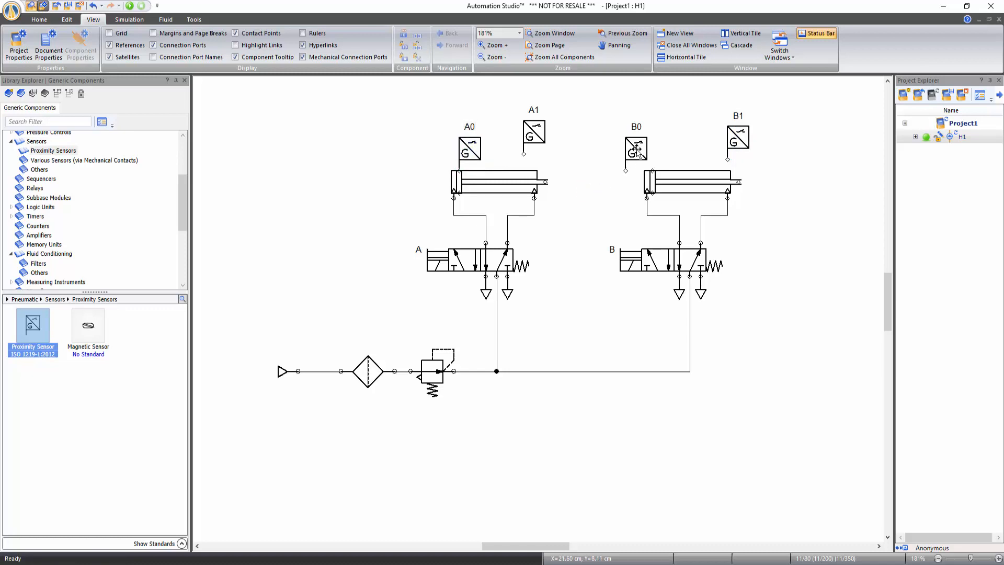
{"action": "left_click_drag", "start_coordinate": [637, 150], "coordinate": [665, 150]}
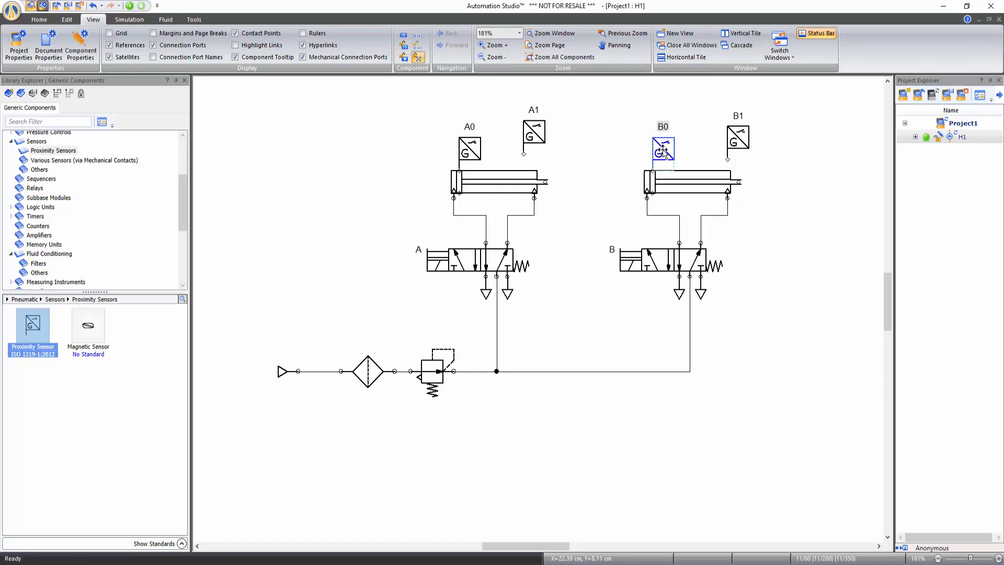
Set the first cylinder's extension to 100 % in its component data.
{"action": "left_click", "coordinate": [601, 179]}
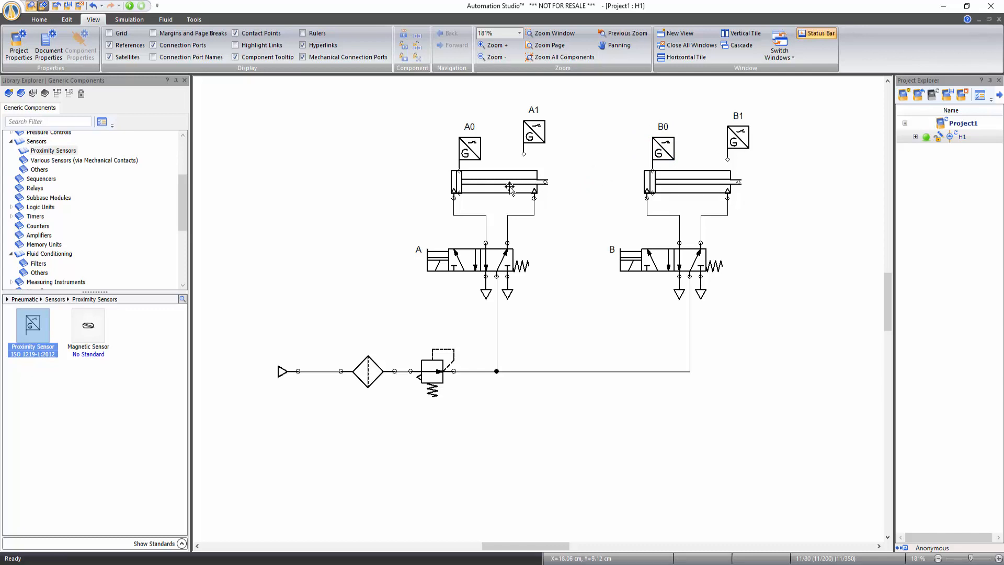
{"action": "double_click", "coordinate": [510, 187]}
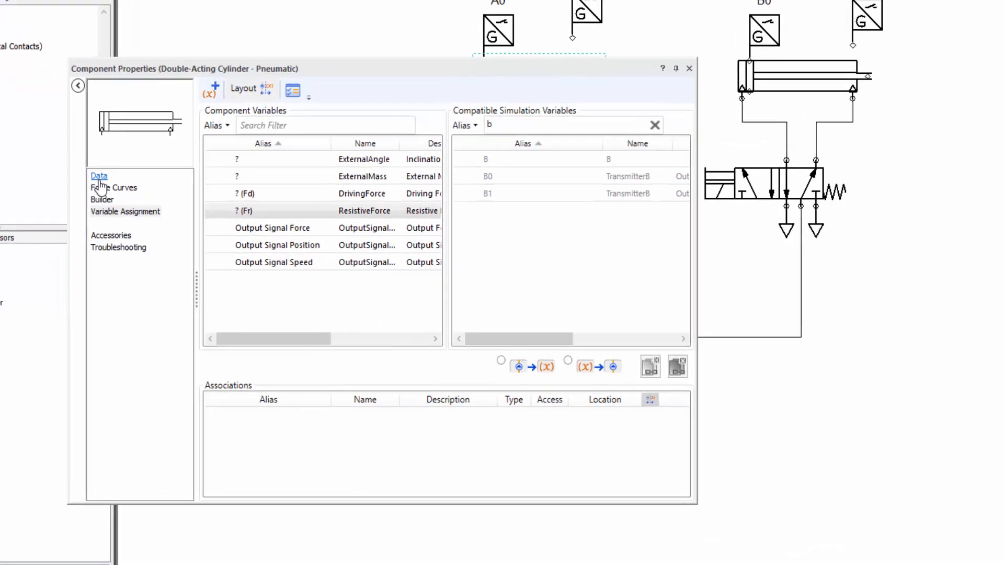
{"action": "left_click", "coordinate": [179, 255]}
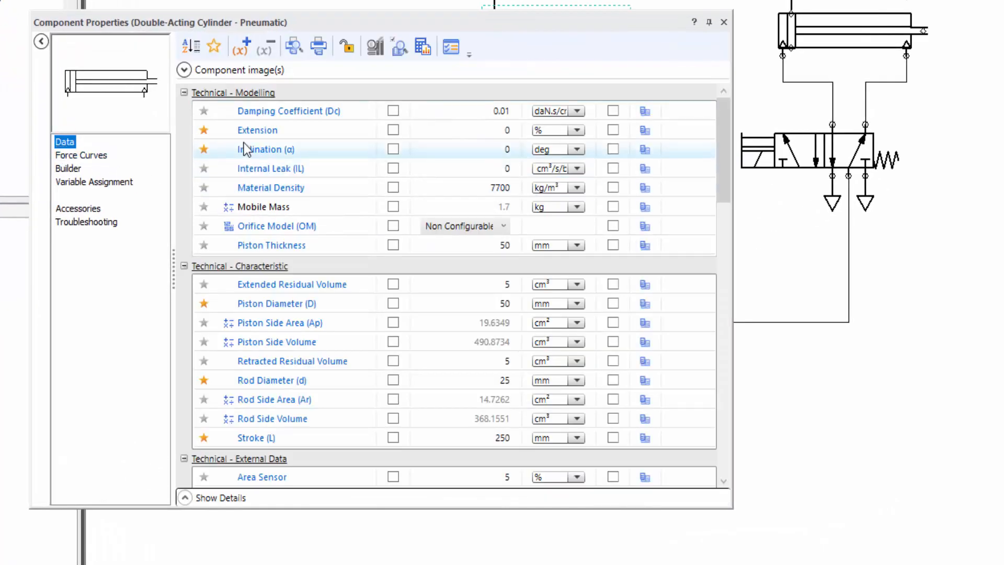
{"action": "left_click", "coordinate": [497, 130]}
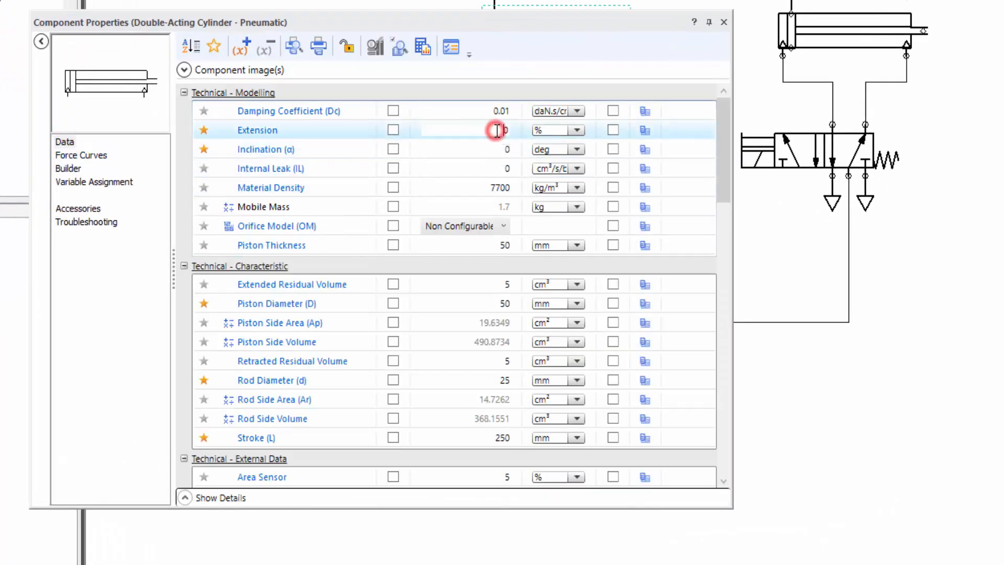
{"action": "type", "text": "10"}
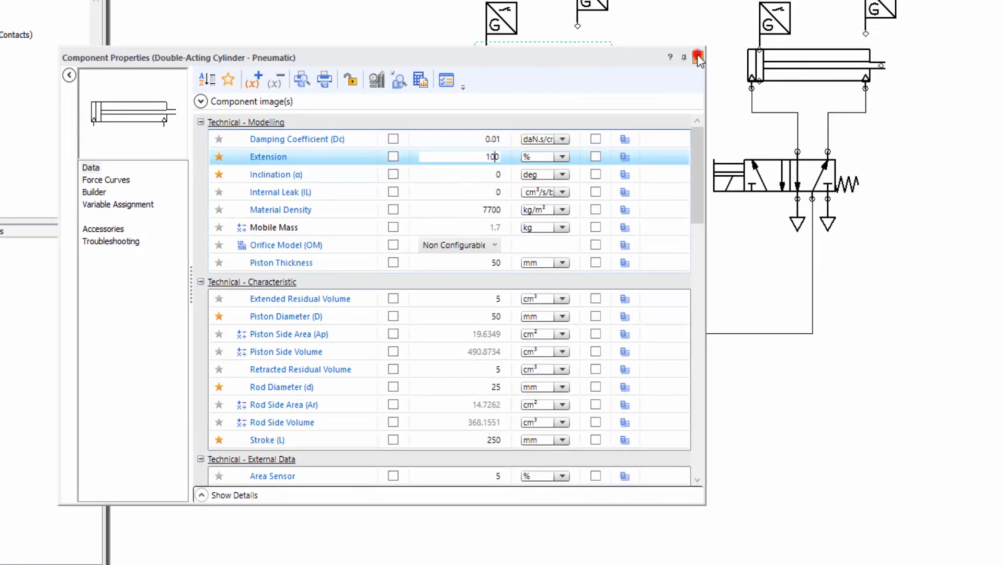
{"action": "left_click", "coordinate": [723, 22]}
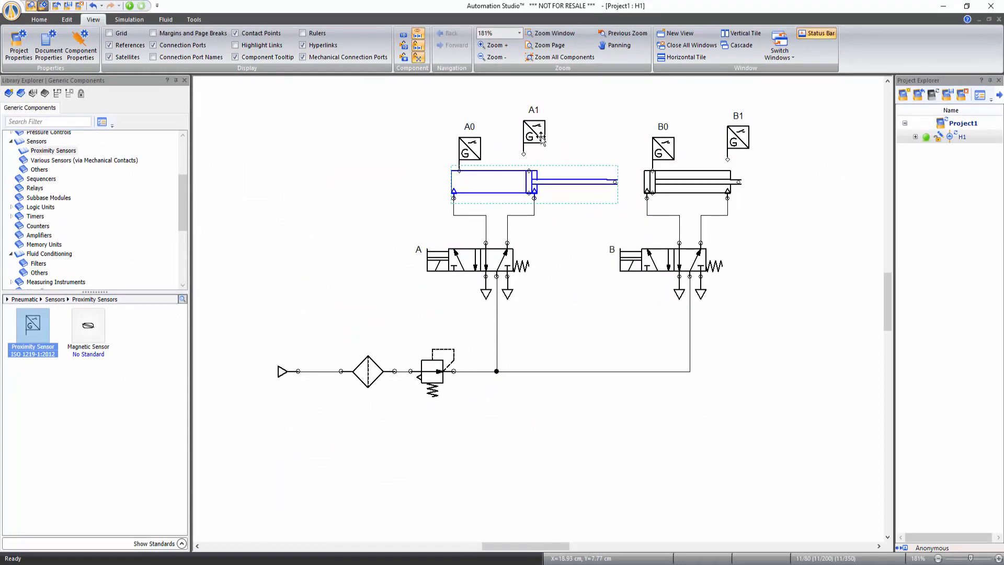
Move proximity sensor A1 onto the extended-position contact point of the first cylinder.
{"action": "left_click", "coordinate": [564, 149]}
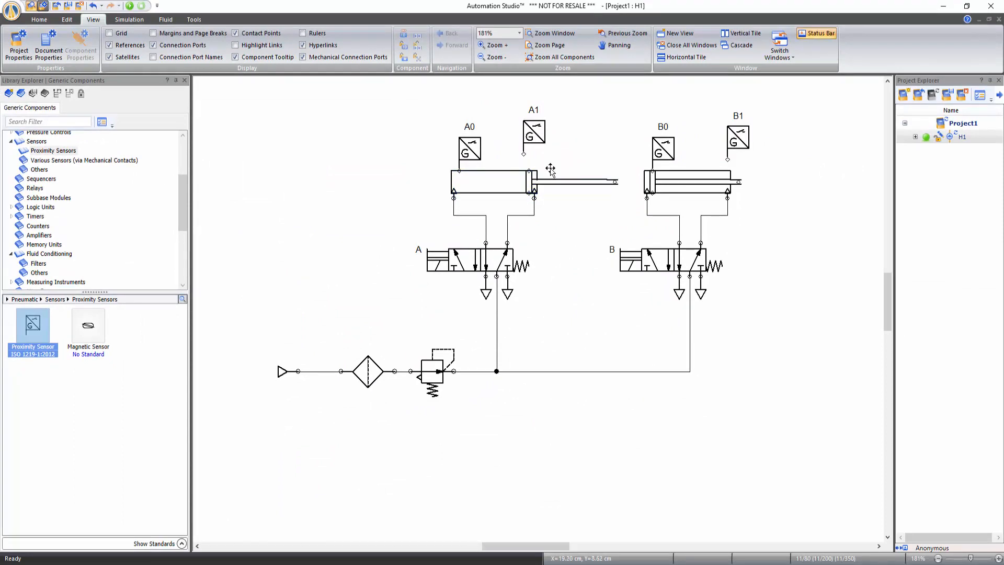
{"action": "left_click_drag", "start_coordinate": [538, 141], "coordinate": [544, 157]}
{"action": "left_click", "coordinate": [568, 157]}
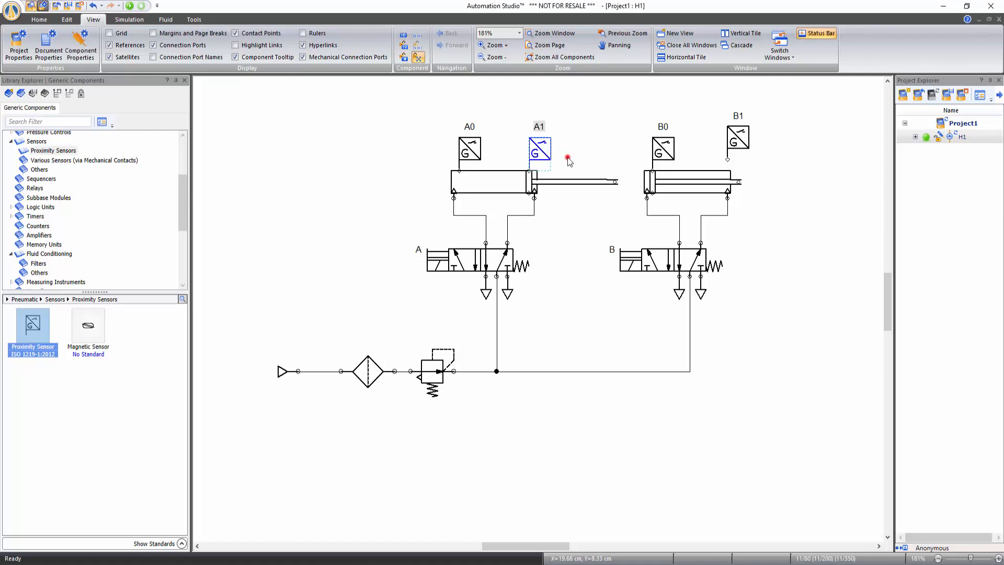
Set the first cylinder's extension back to 0 %.
{"action": "double_click", "coordinate": [509, 187]}
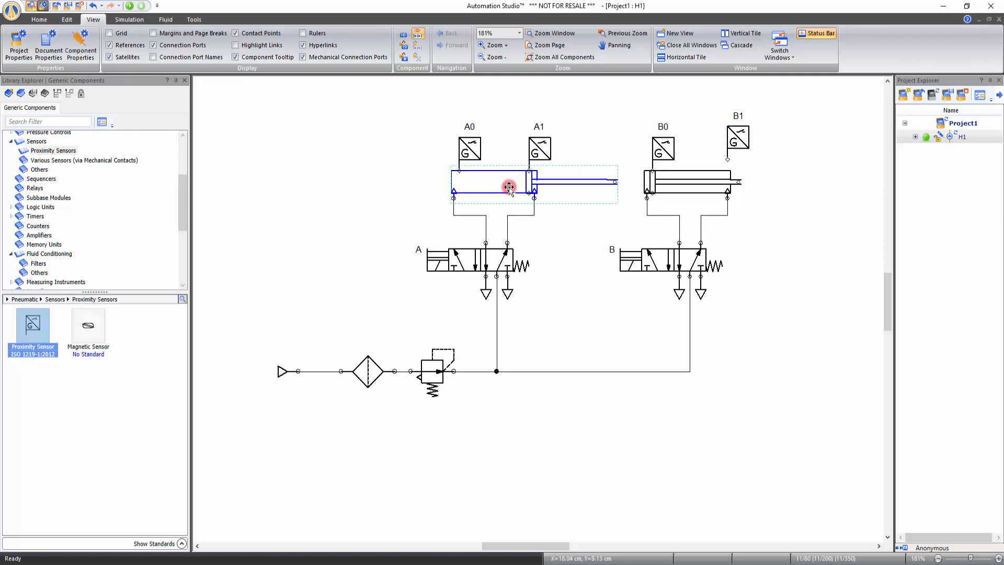
{"action": "left_click", "coordinate": [456, 247]}
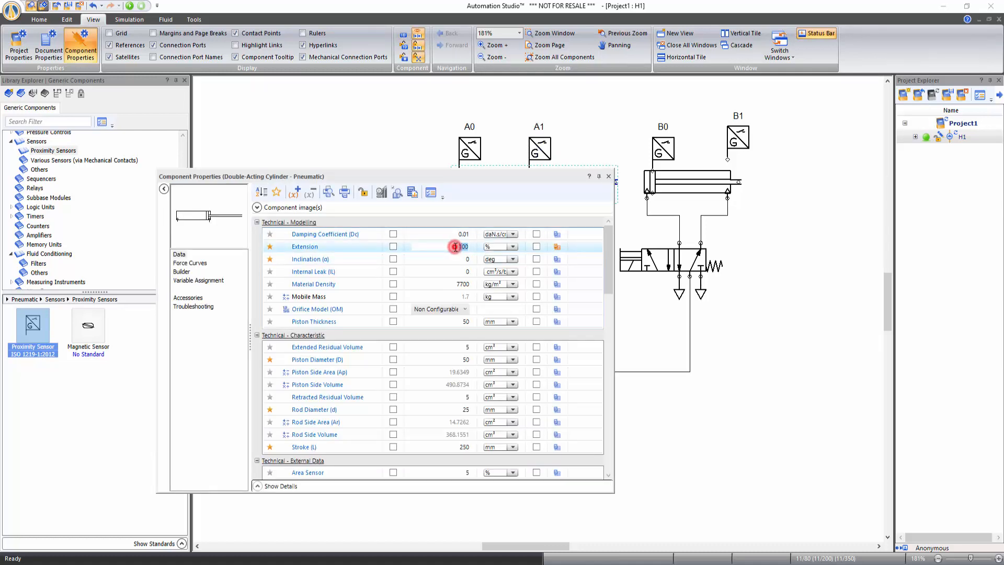
{"action": "type", "text": "0"}
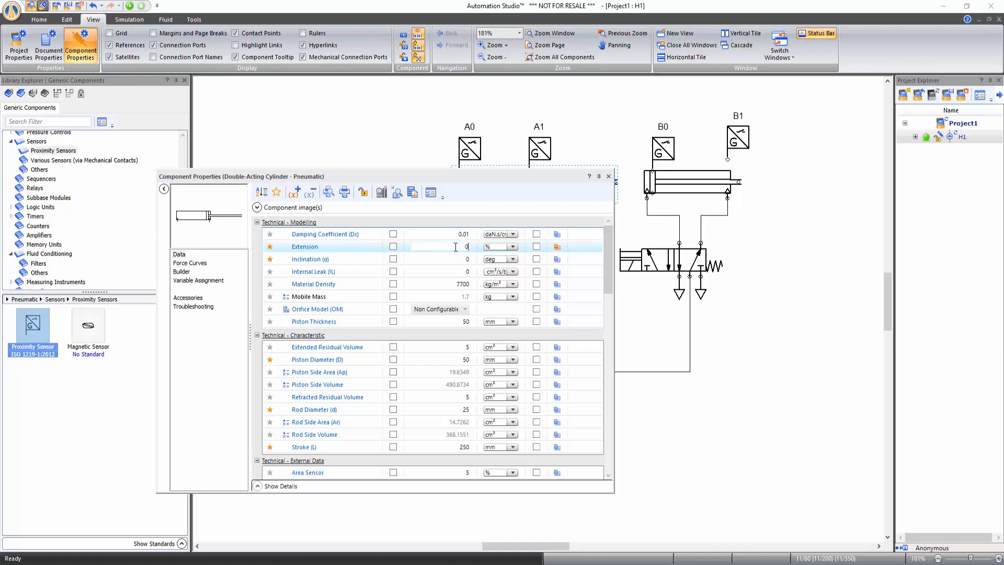
{"action": "left_click", "coordinate": [608, 177]}
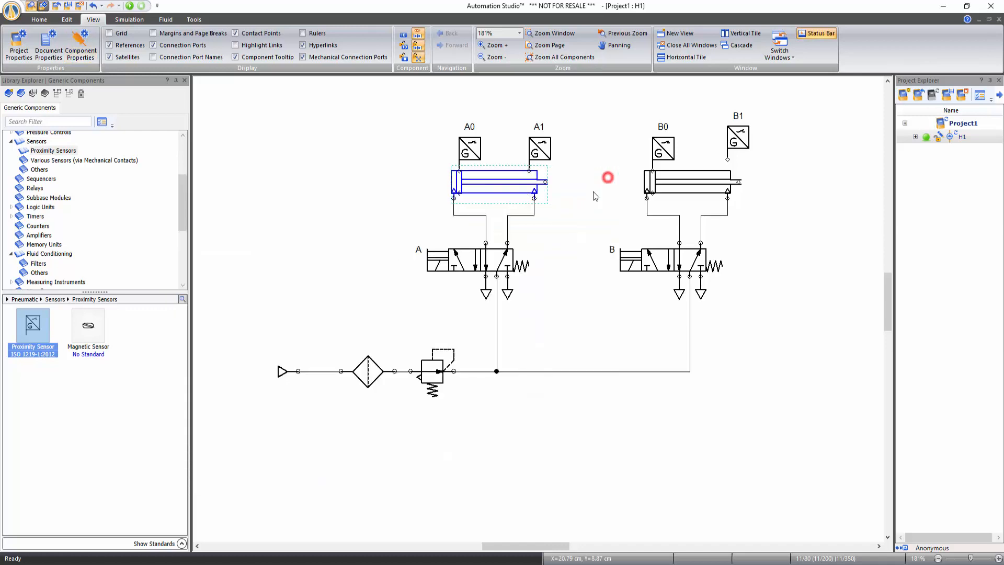
{"action": "left_click", "coordinate": [567, 230]}
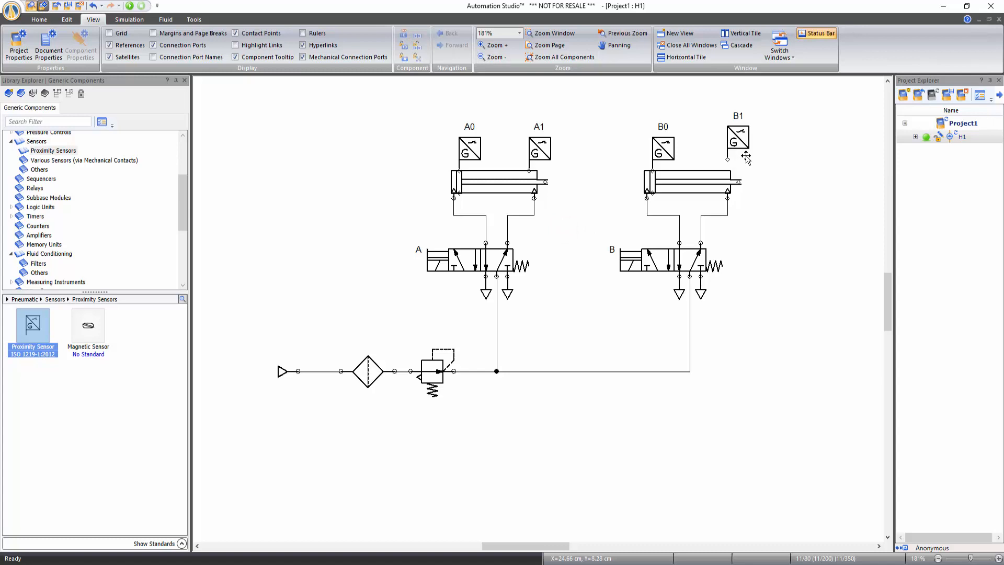
Set the second cylinder's extension to 100 %.
{"action": "double_click", "coordinate": [686, 181]}
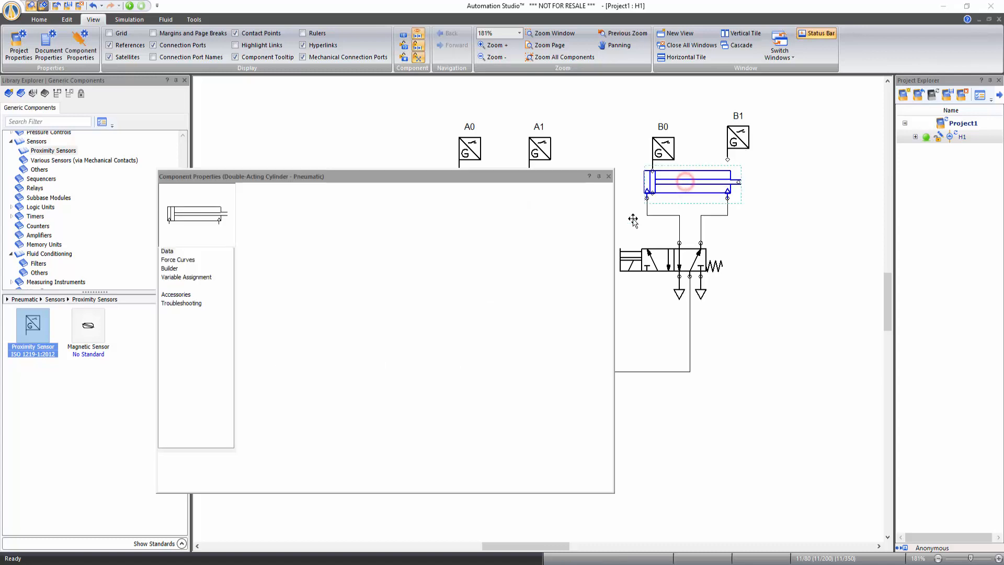
{"action": "left_click", "coordinate": [460, 246]}
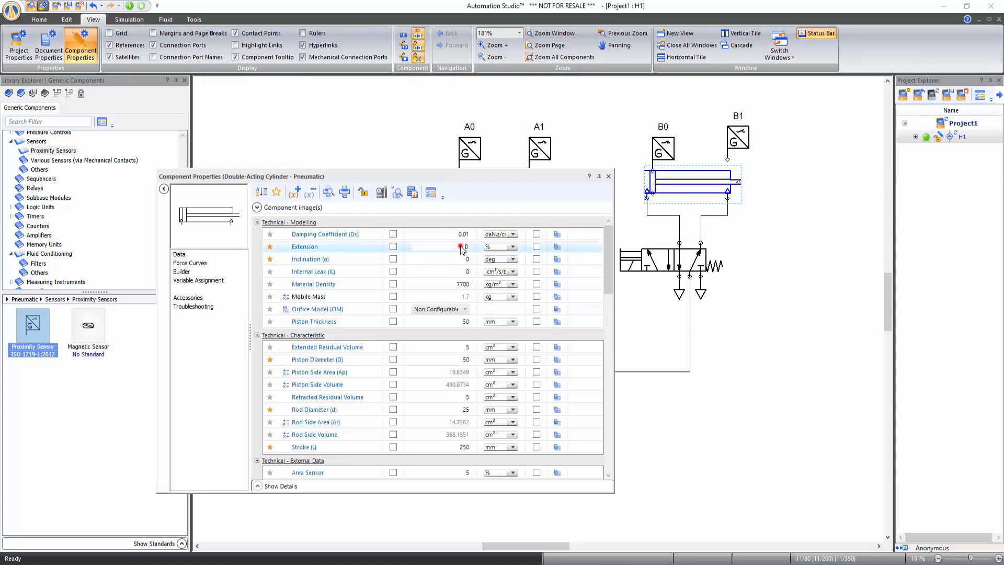
{"action": "type", "text": "100"}
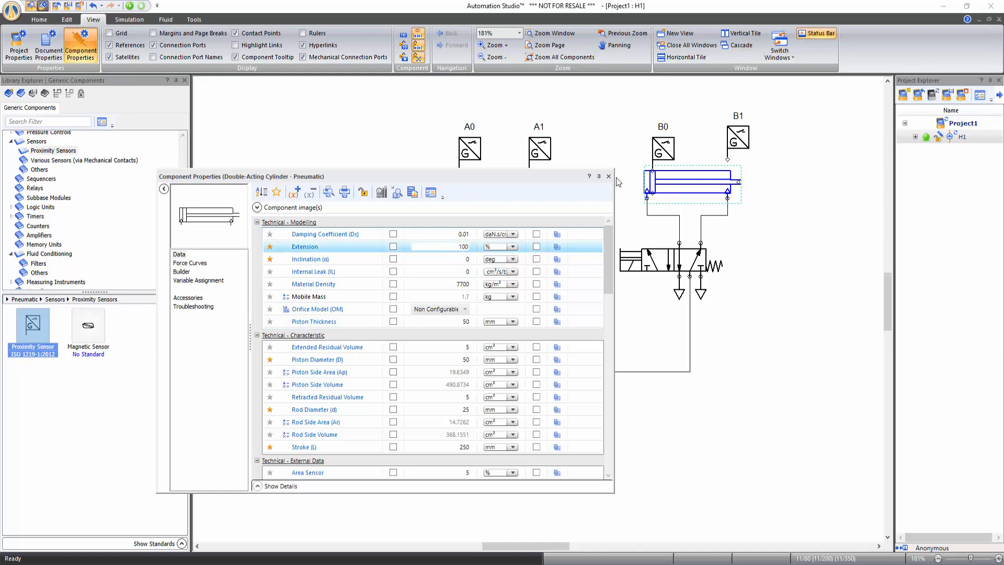
{"action": "left_click", "coordinate": [609, 176]}
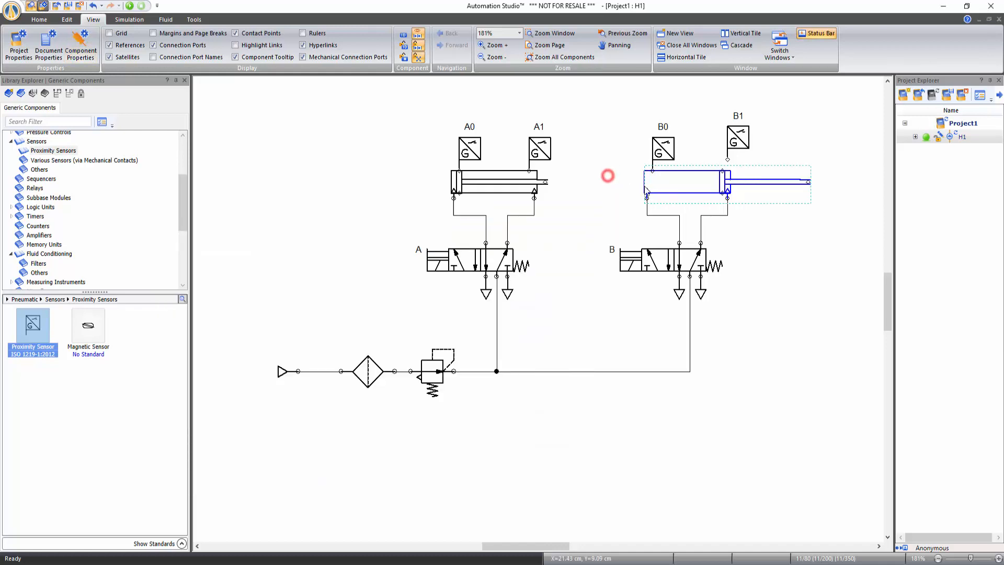
Move proximity sensor B1 onto the extended-position contact point of the second cylinder.
{"action": "left_click", "coordinate": [771, 137]}
{"action": "left_click_drag", "start_coordinate": [743, 130], "coordinate": [738, 148]}
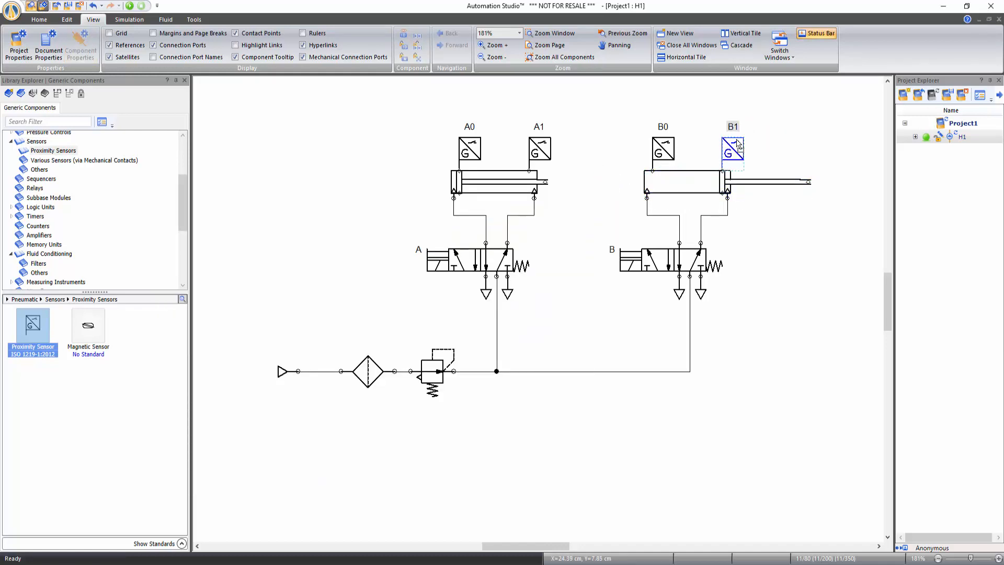
{"action": "left_click", "coordinate": [773, 152]}
Return the second cylinder to its retracted position by setting its extension to 0 %.
{"action": "double_click", "coordinate": [688, 189]}
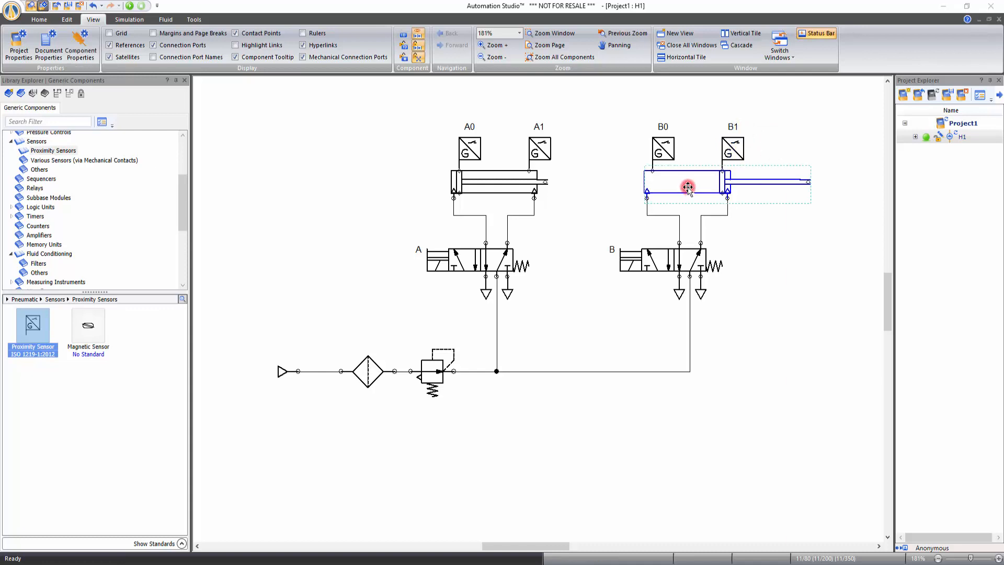
{"action": "left_click", "coordinate": [453, 246]}
{"action": "left_click_drag", "start_coordinate": [452, 247], "coordinate": [495, 249]}
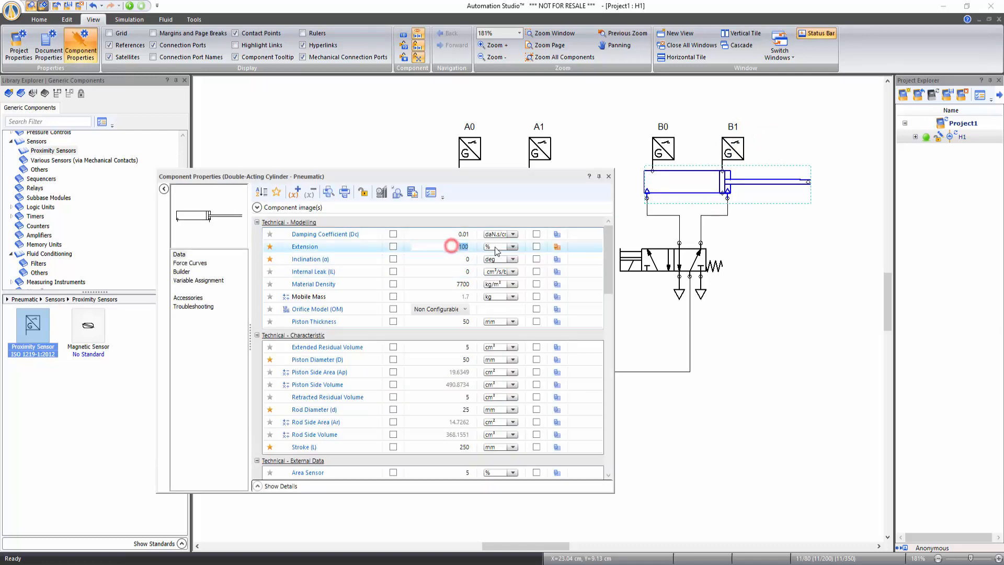
{"action": "type", "text": "0"}
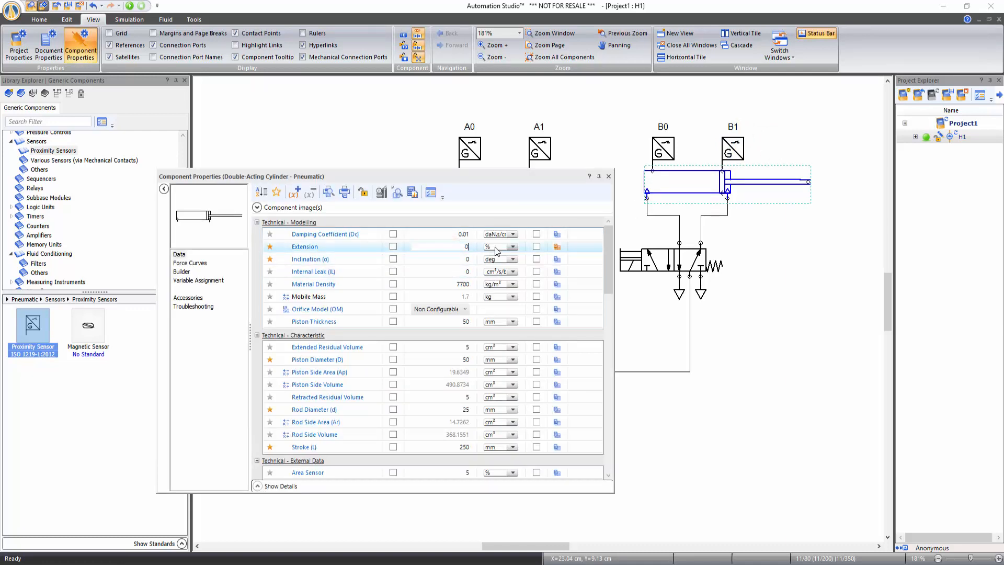
{"action": "left_click", "coordinate": [608, 176]}
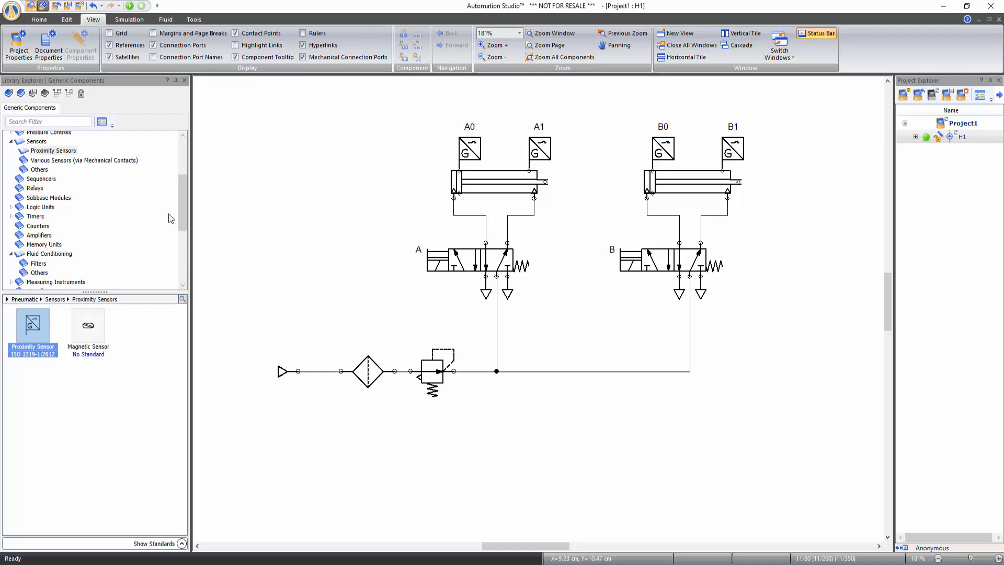
Place a 2-Position Switch from the Electrical Control (IEC Standard) switches beside valve A, above the air supply line.
{"action": "left_click_drag", "start_coordinate": [182, 209], "coordinate": [178, 253]}
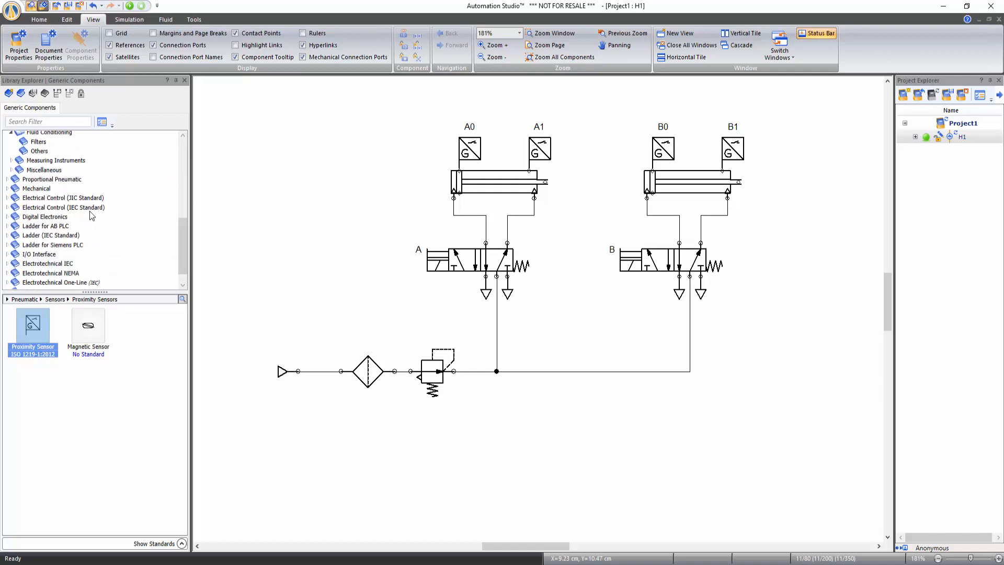
{"action": "left_click", "coordinate": [8, 208]}
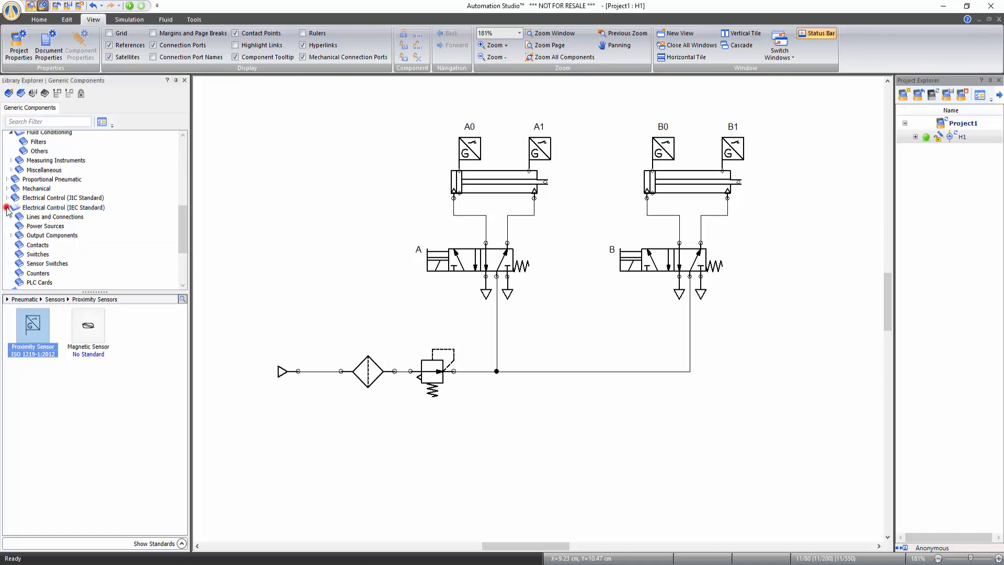
{"action": "left_click", "coordinate": [36, 255]}
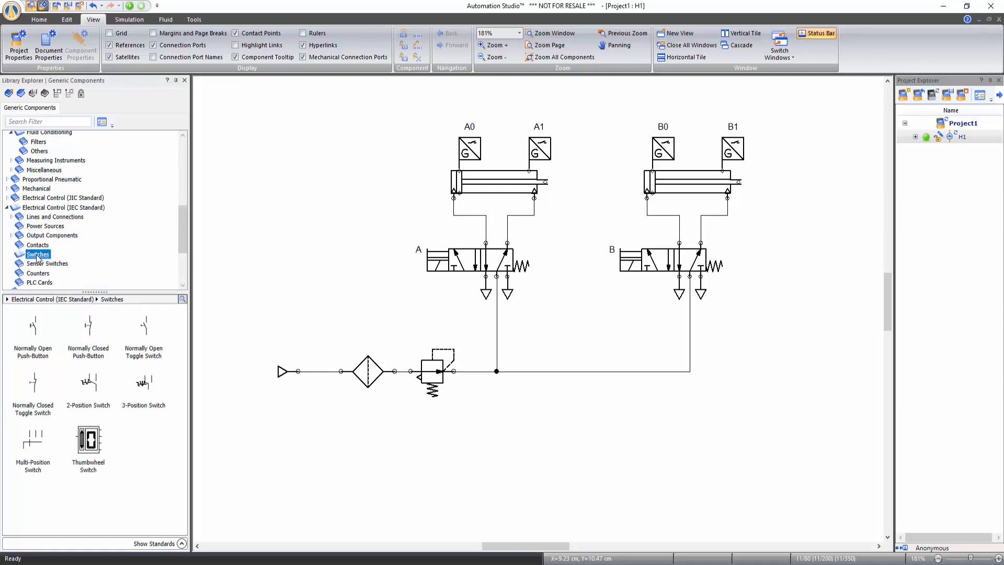
{"action": "left_click_drag", "start_coordinate": [84, 382], "coordinate": [310, 279]}
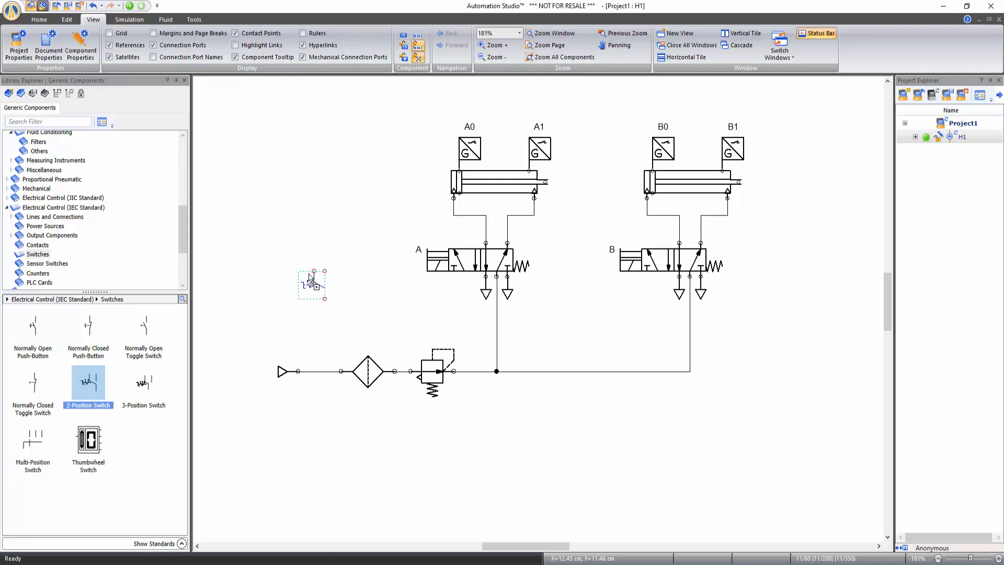
Place a Normally Open Push-Button above the 2-position switch, with alias ON/OFF.
{"action": "left_click", "coordinate": [34, 332]}
{"action": "left_click_drag", "start_coordinate": [34, 332], "coordinate": [325, 193]}
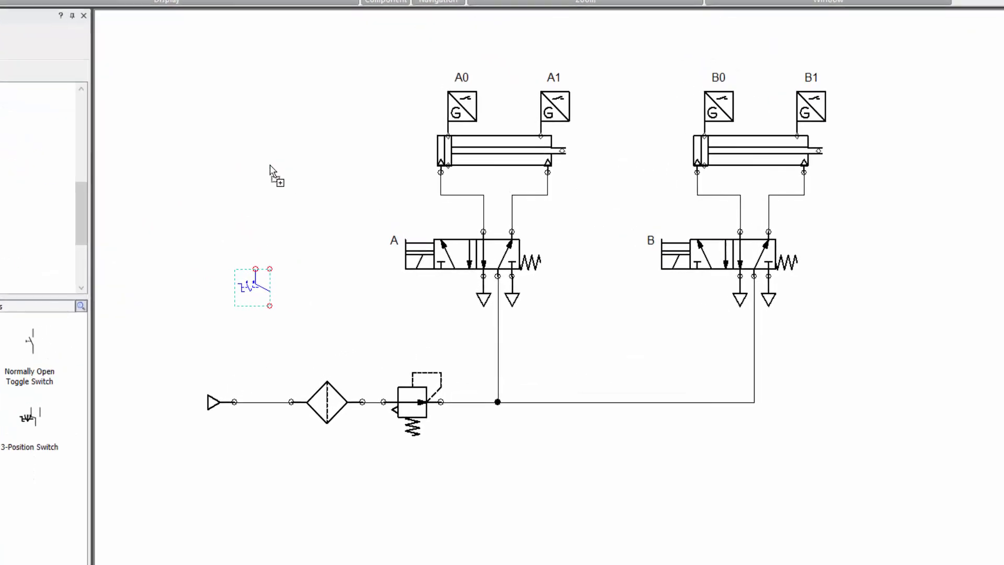
{"action": "left_click_drag", "start_coordinate": [270, 166], "coordinate": [270, 166]}
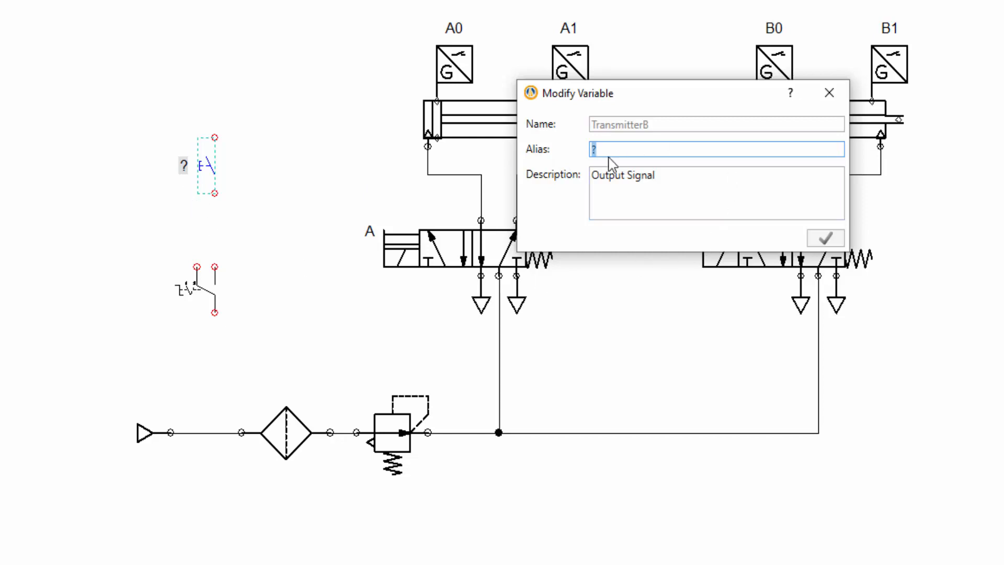
{"action": "type", "text": "ON"}
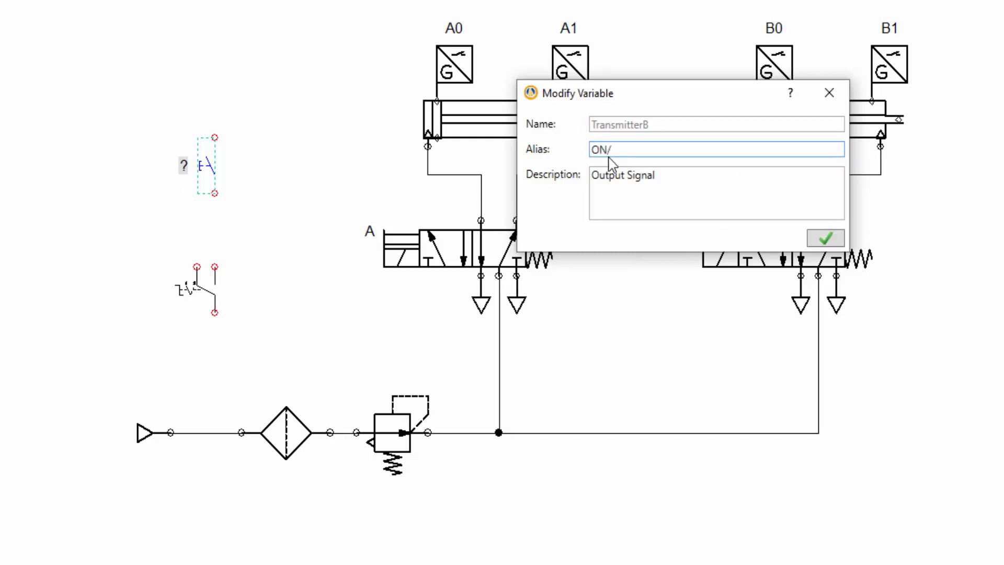
{"action": "type", "text": "/OFF"}
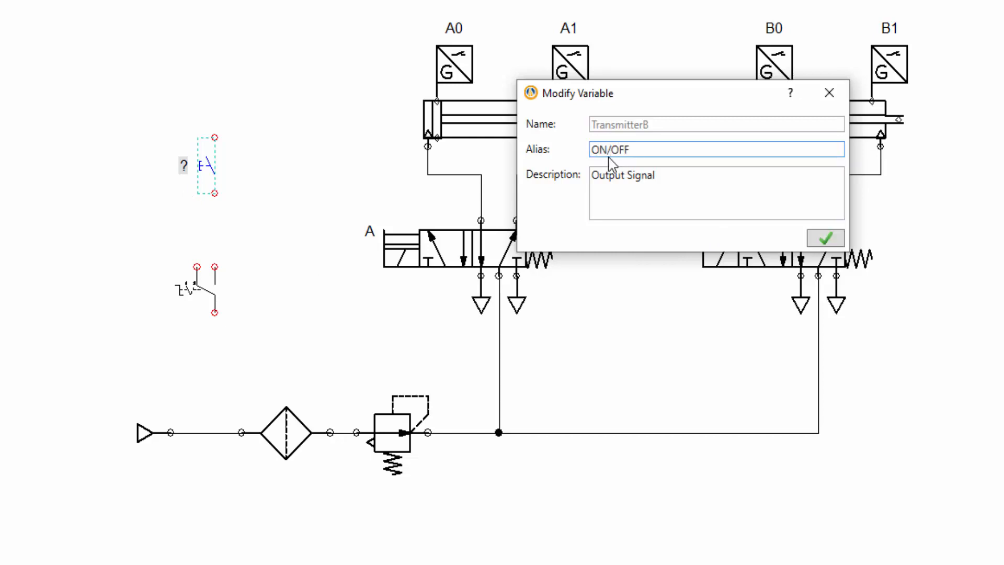
{"action": "left_click", "coordinate": [822, 239]}
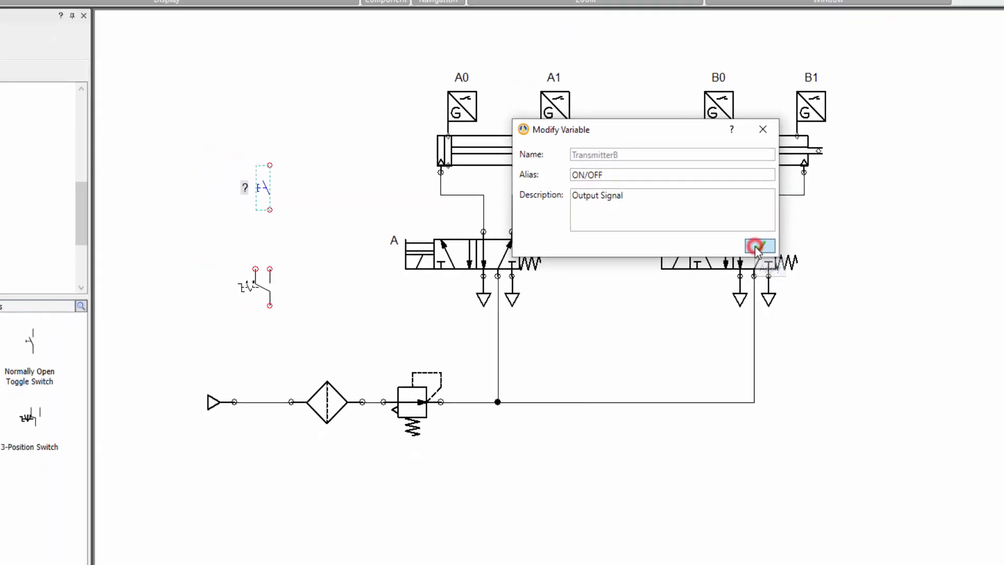
{"action": "left_click", "coordinate": [361, 268]}
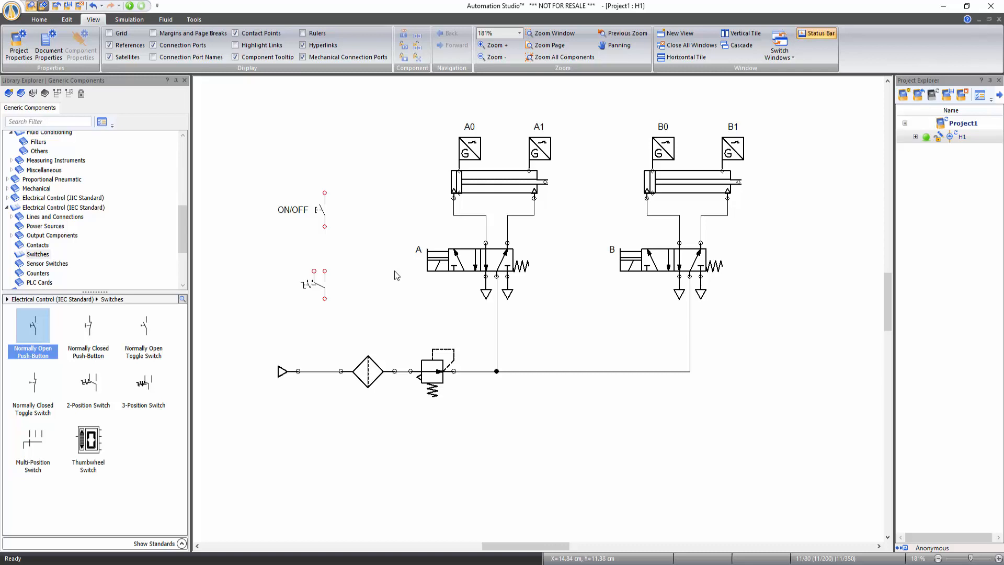
Create a new Sequential Function Chart document from the Default template and accept the export warning.
{"action": "left_click", "coordinate": [14, 18]}
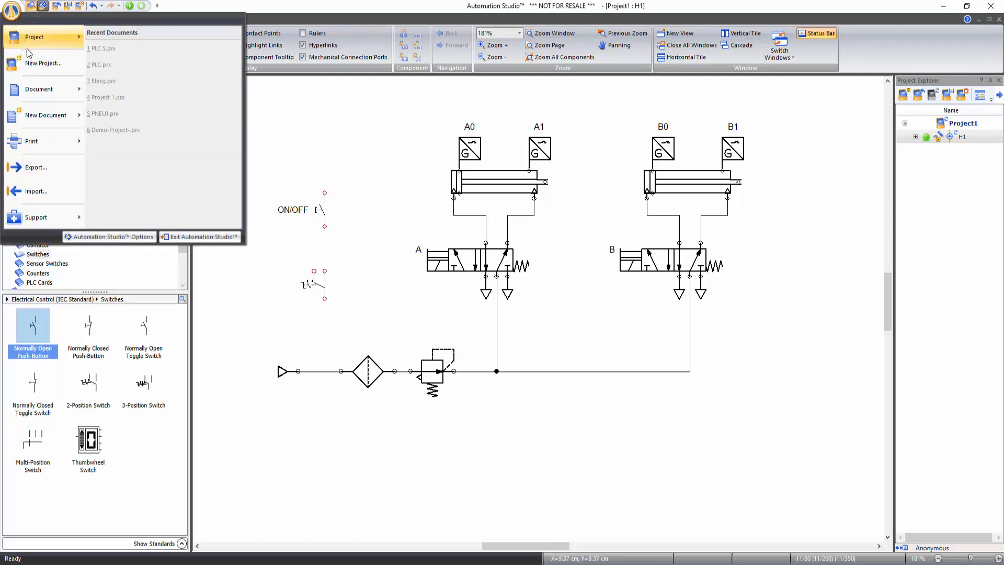
{"action": "left_click", "coordinate": [48, 116]}
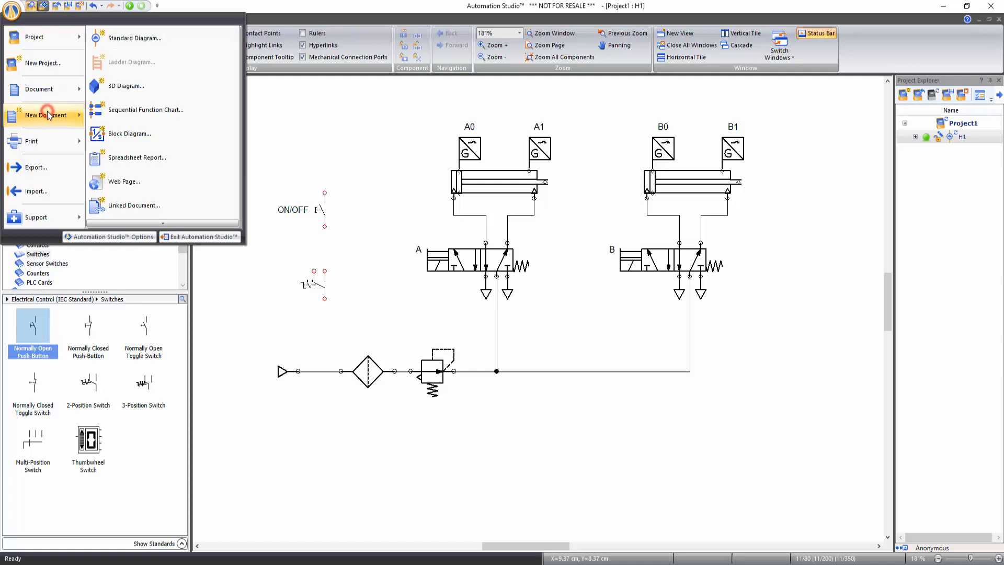
{"action": "left_click", "coordinate": [156, 111]}
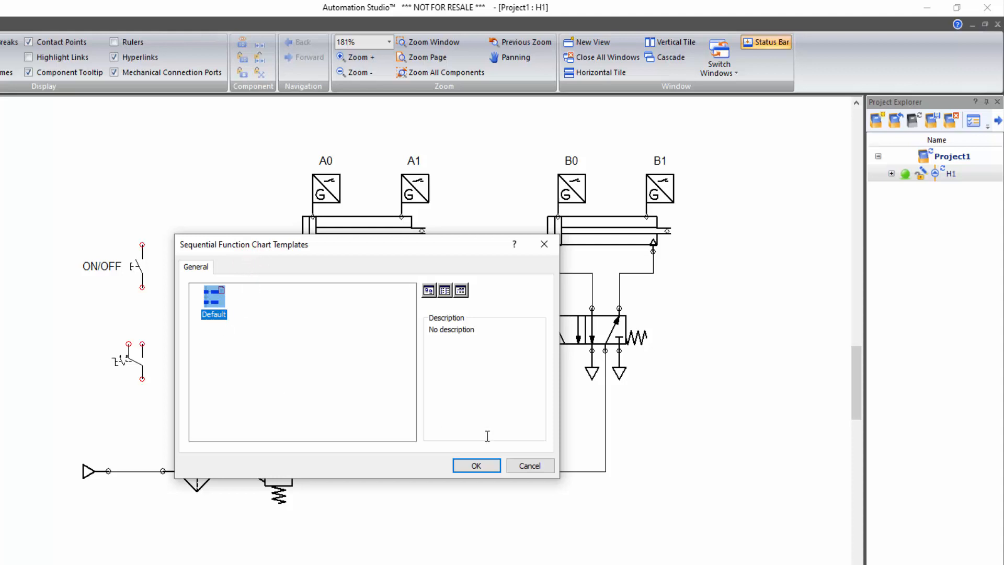
{"action": "left_click", "coordinate": [478, 466]}
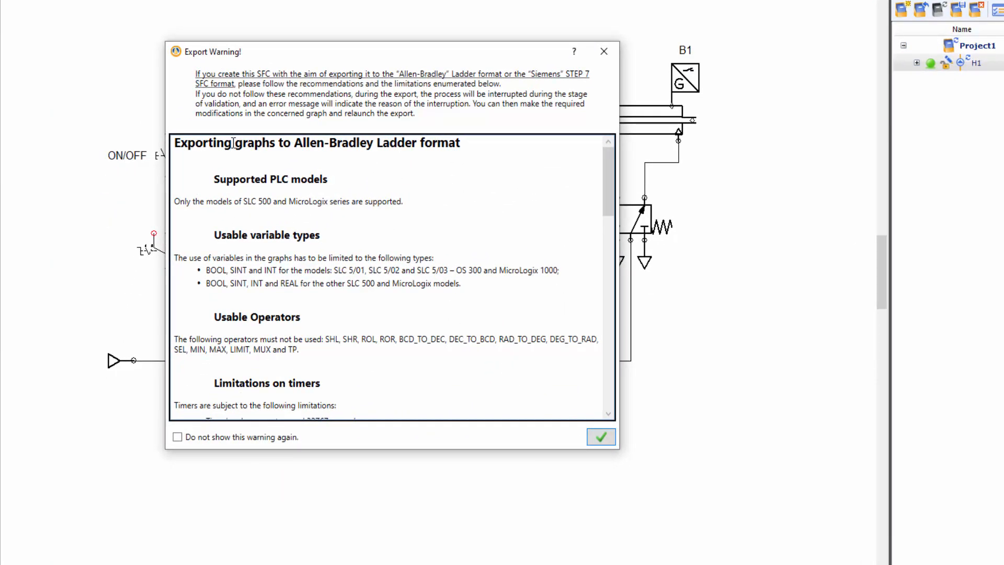
{"action": "left_click", "coordinate": [599, 437]}
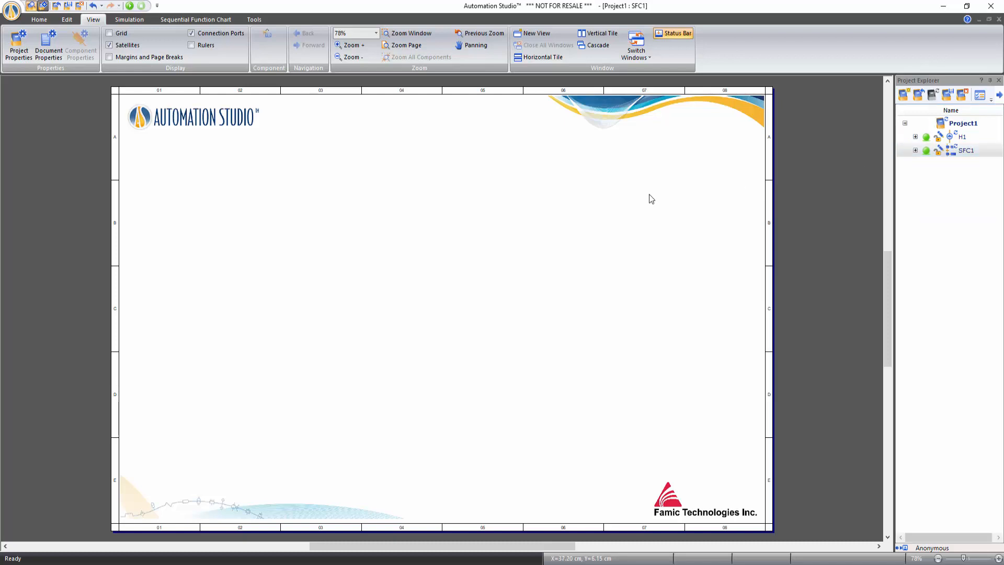
Place three steps and three transitions alternately in one vertical column near the chart's upper middle using Alternate Step/Transition.
{"action": "left_click", "coordinate": [45, 23]}
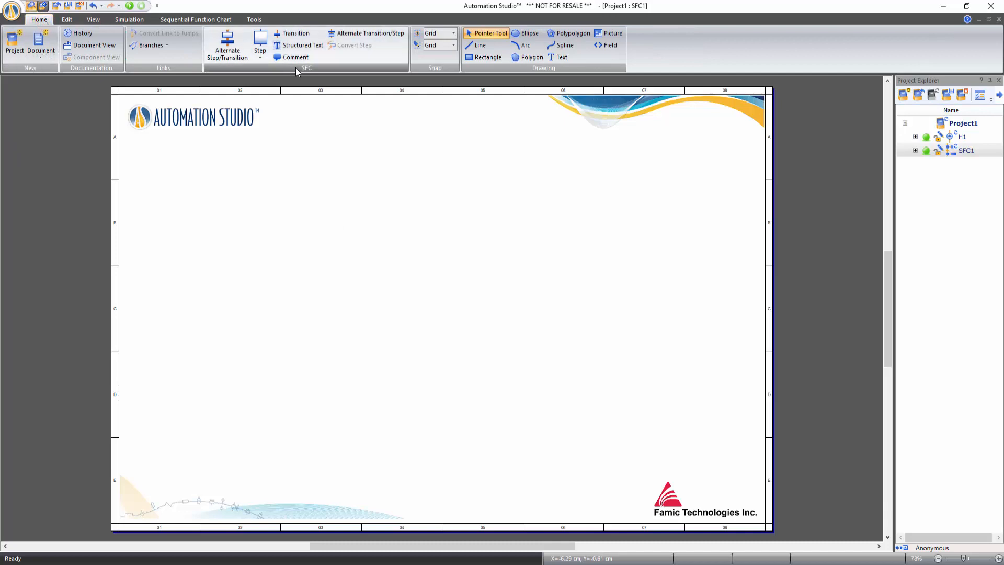
{"action": "left_click", "coordinate": [234, 52]}
{"action": "left_click", "coordinate": [233, 54]}
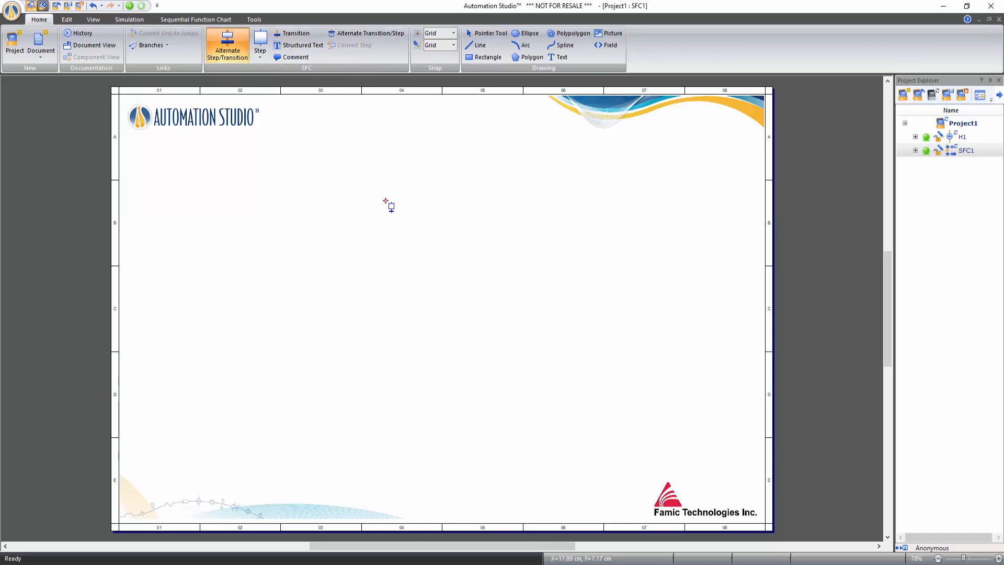
{"action": "left_click", "coordinate": [401, 164]}
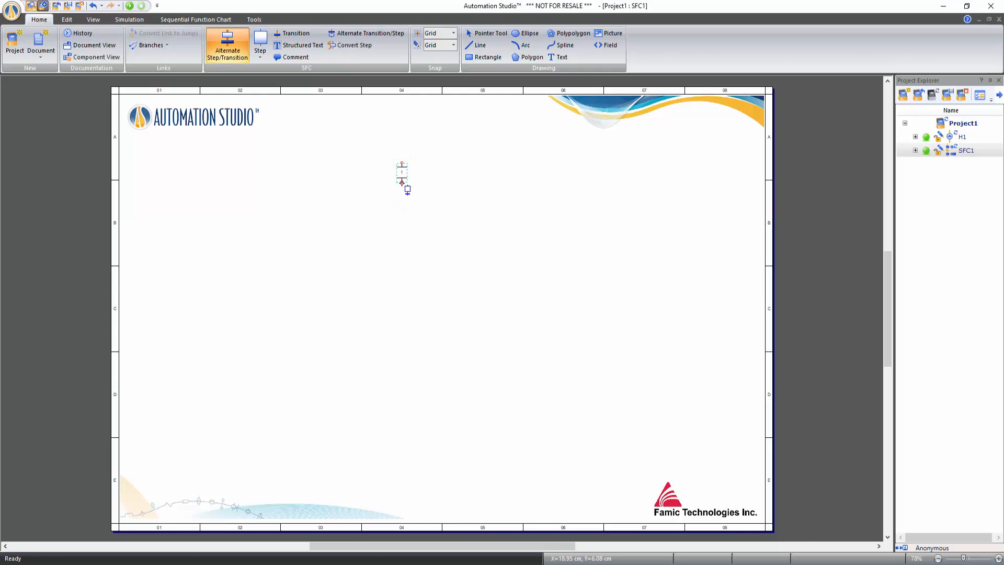
{"action": "left_click", "coordinate": [402, 191]}
{"action": "left_click", "coordinate": [402, 213]}
{"action": "left_click", "coordinate": [402, 242]}
{"action": "left_click", "coordinate": [401, 266]}
{"action": "left_click", "coordinate": [402, 294]}
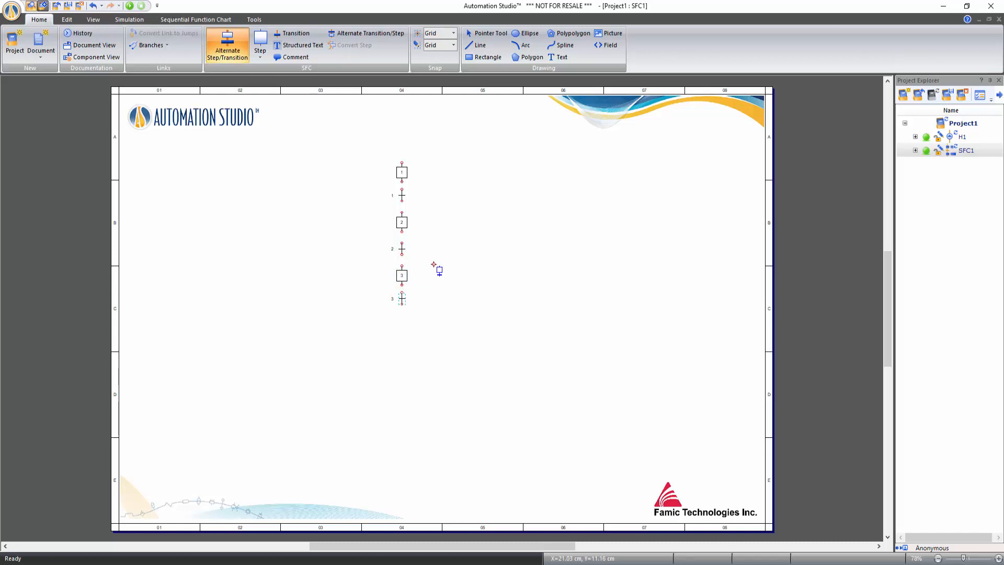
{"action": "right_click", "coordinate": [433, 264]}
{"action": "right_click", "coordinate": [433, 264]}
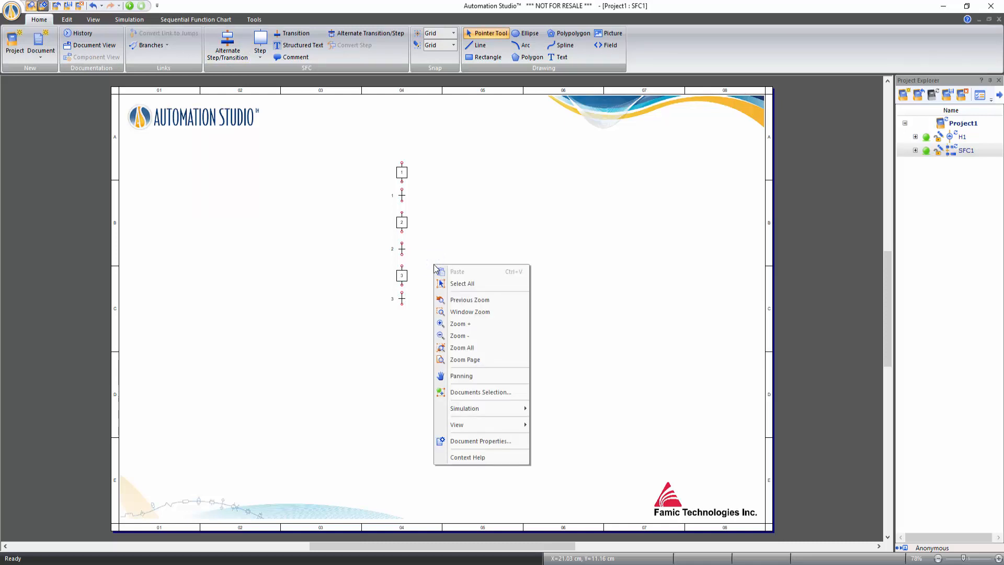
{"action": "left_click", "coordinate": [470, 345]}
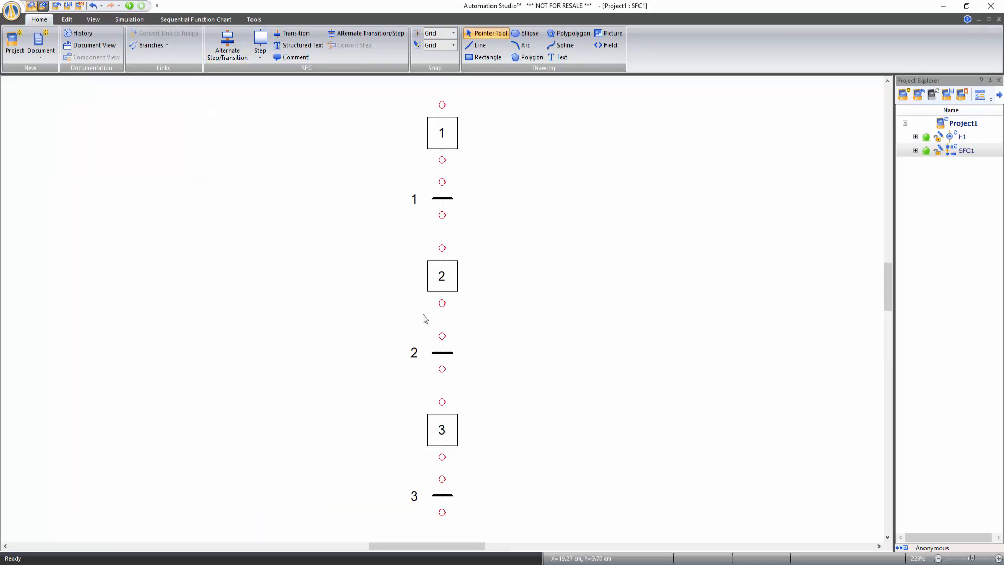
Arrange the chart and circuit windows as vertical tiles and auto-hide the Library Explorer.
{"action": "left_click", "coordinate": [93, 20]}
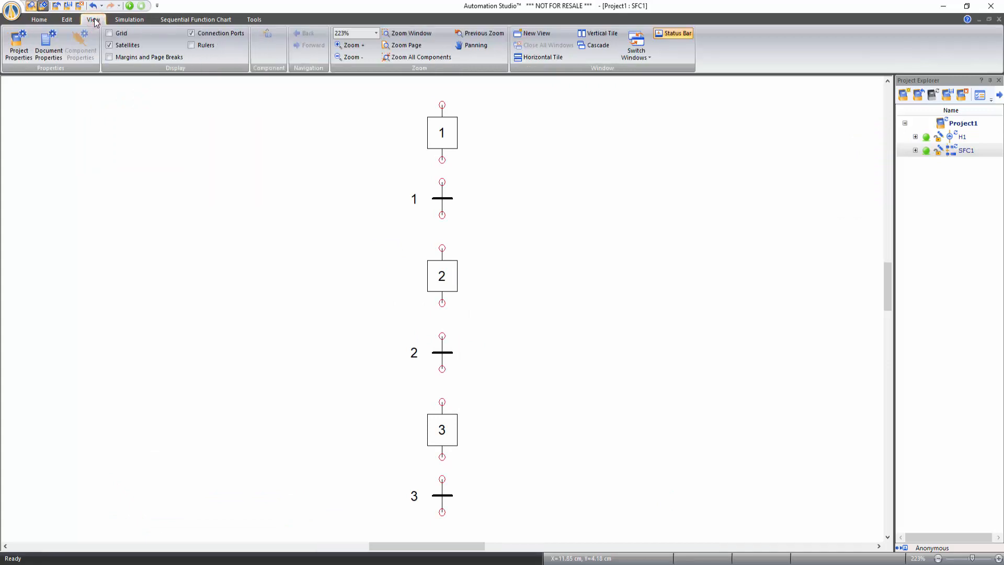
{"action": "left_click", "coordinate": [589, 34]}
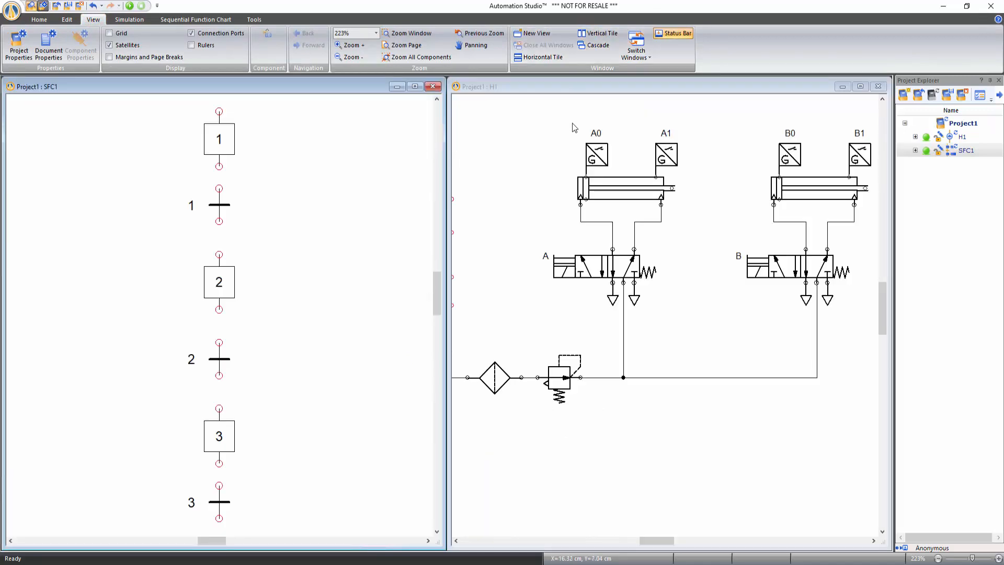
{"action": "left_click", "coordinate": [538, 165]}
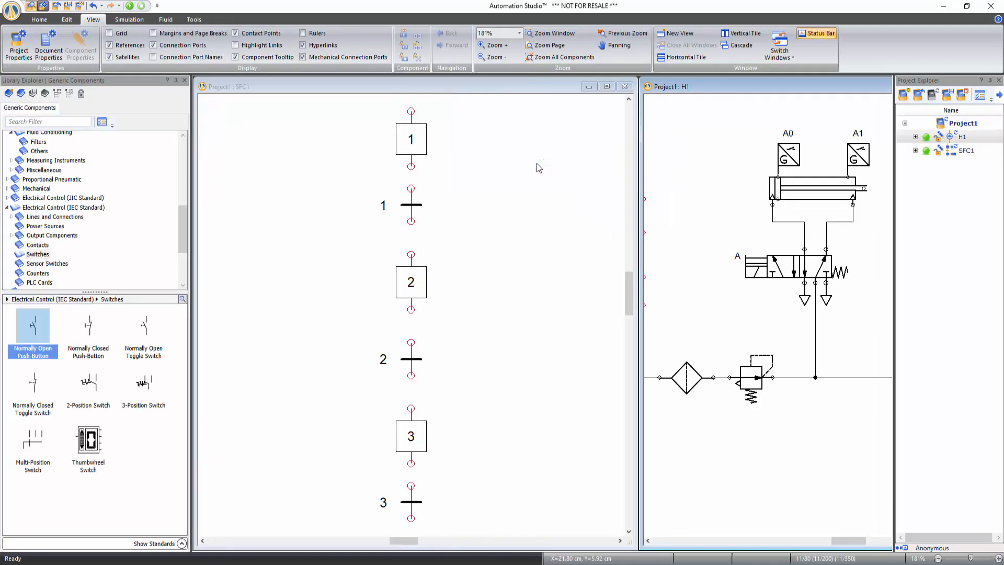
{"action": "left_click", "coordinate": [706, 145]}
{"action": "left_click", "coordinate": [555, 57]}
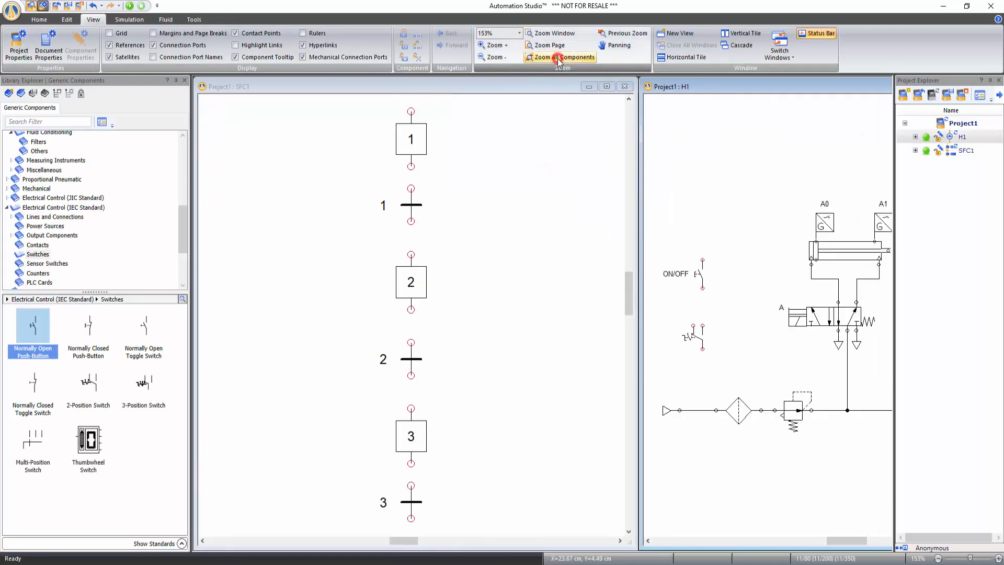
{"action": "left_click", "coordinate": [688, 128]}
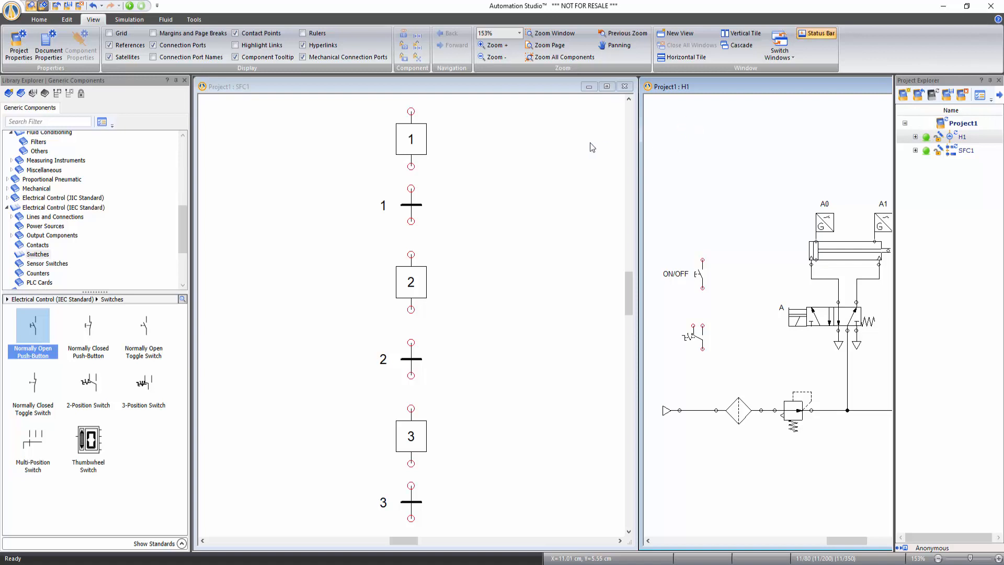
{"action": "left_click", "coordinate": [175, 81]}
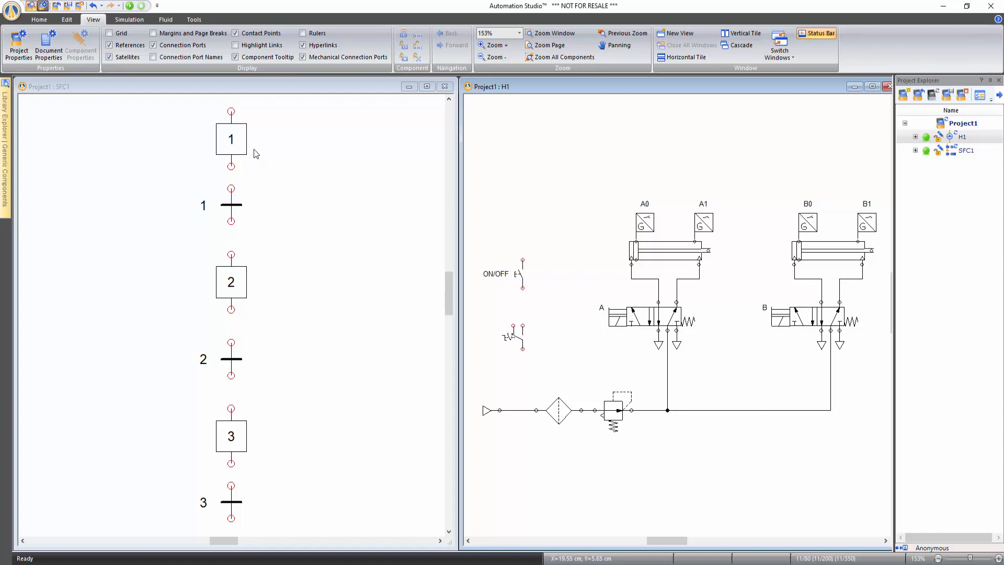
Set the type of step 1 in the chart to Initial.
{"action": "double_click", "coordinate": [236, 140]}
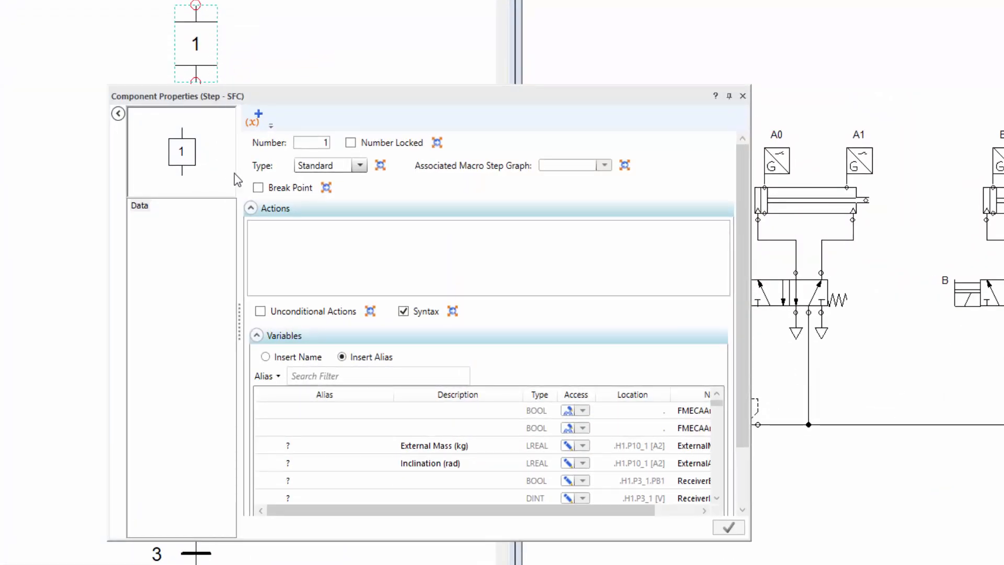
{"action": "left_click", "coordinate": [358, 166]}
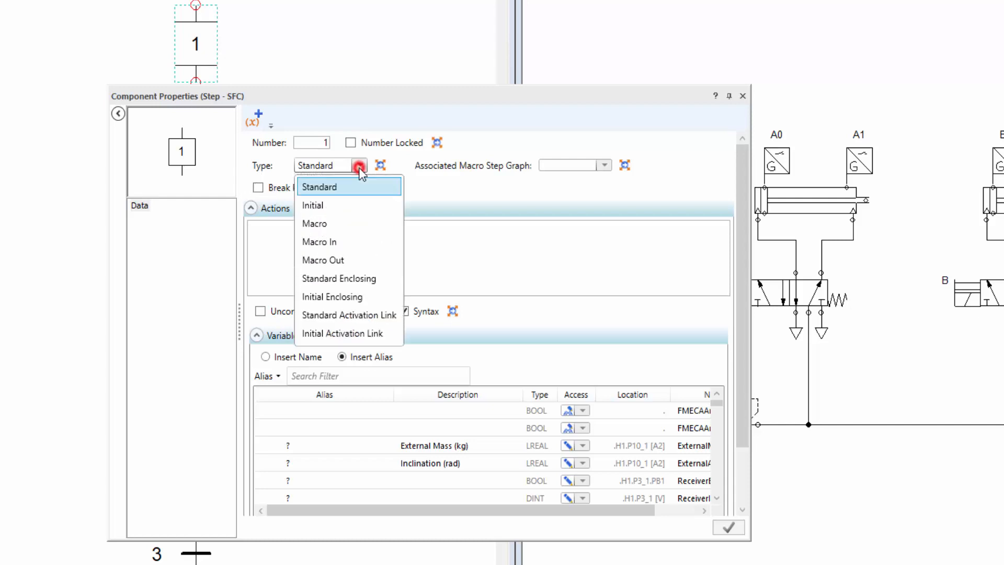
{"action": "left_click", "coordinate": [347, 203]}
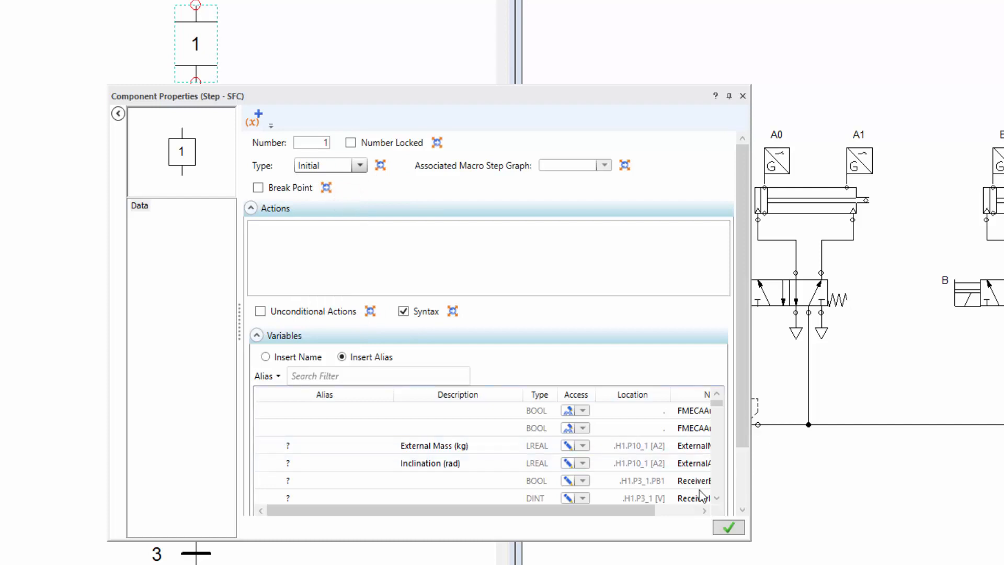
{"action": "left_click", "coordinate": [729, 527]}
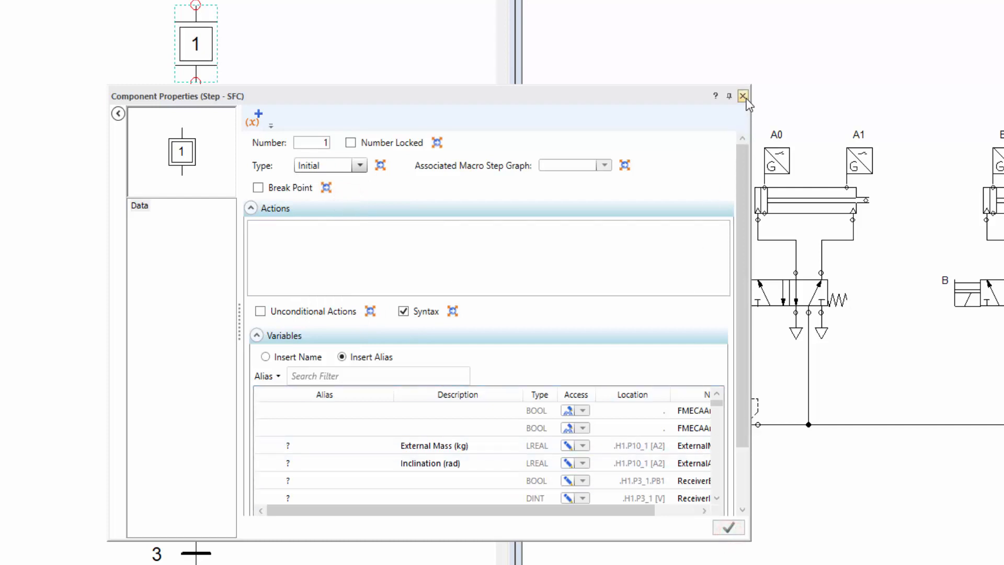
{"action": "left_click", "coordinate": [742, 96]}
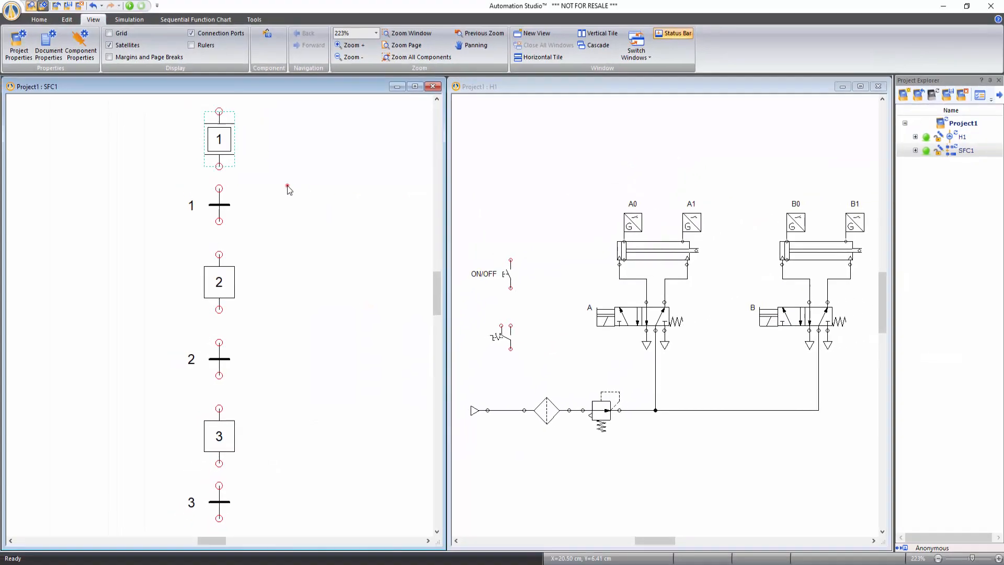
{"action": "left_click", "coordinate": [292, 155]}
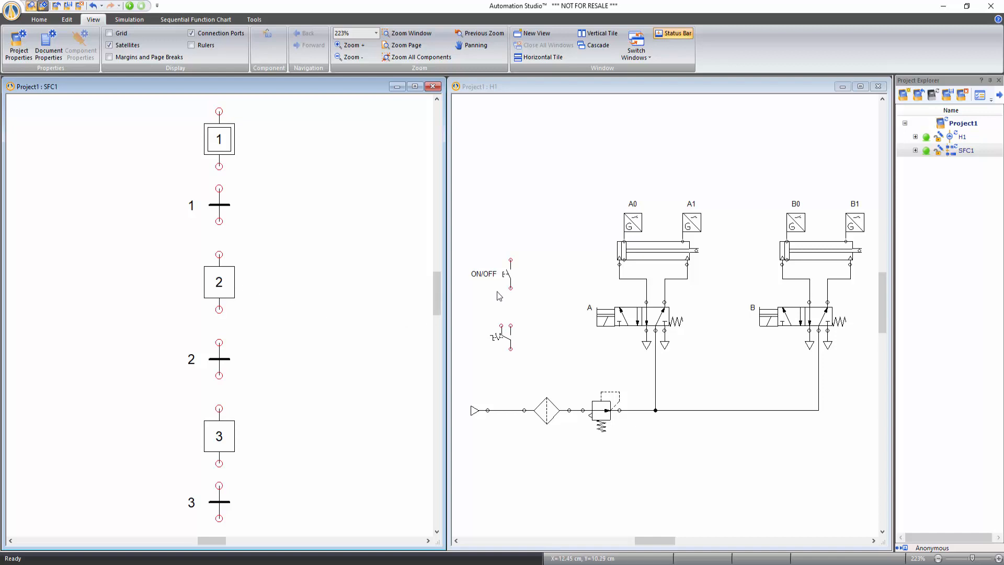
Set the condition of transition 1 to the push-button's output signal with alias ON/OFF.
{"action": "double_click", "coordinate": [224, 206]}
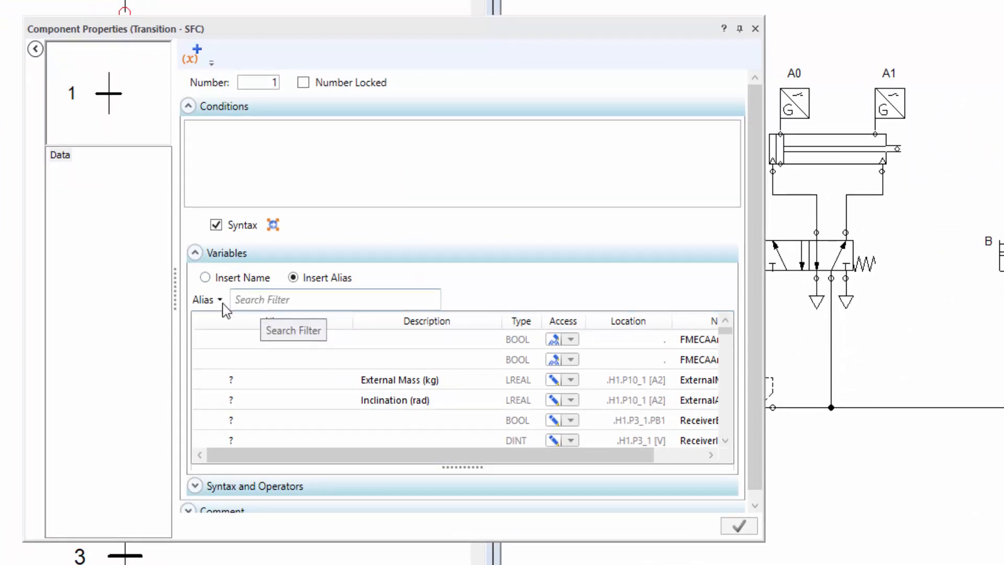
{"action": "left_click", "coordinate": [255, 304]}
{"action": "type", "text": "ON/"}
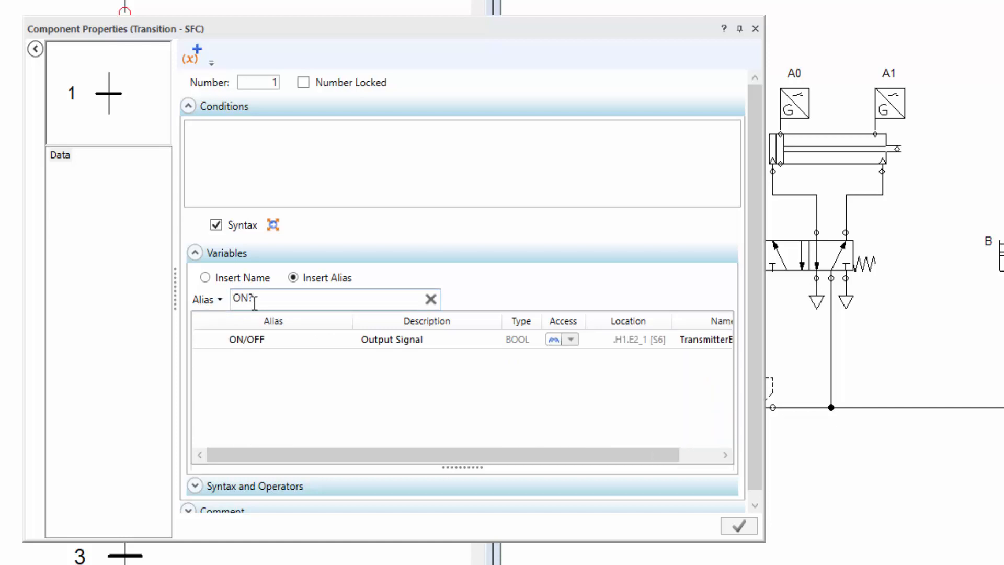
{"action": "type", "text": "OFFF"}
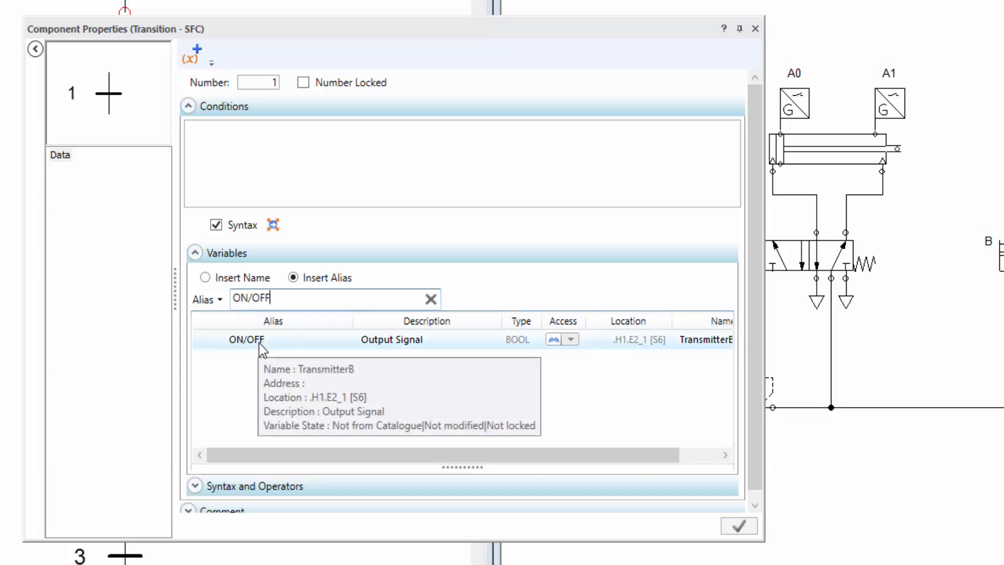
{"action": "double_click", "coordinate": [261, 341]}
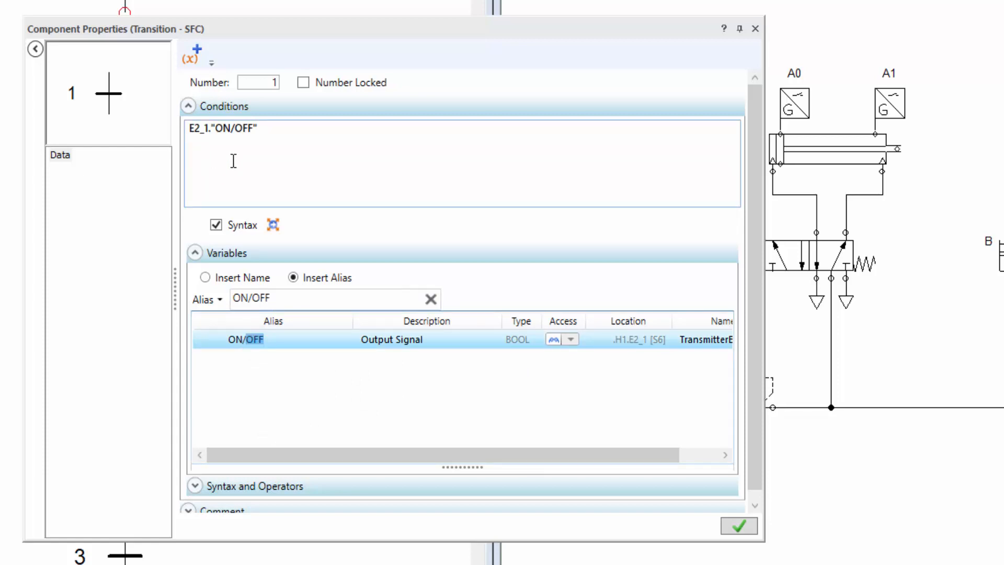
{"action": "left_click", "coordinate": [740, 526]}
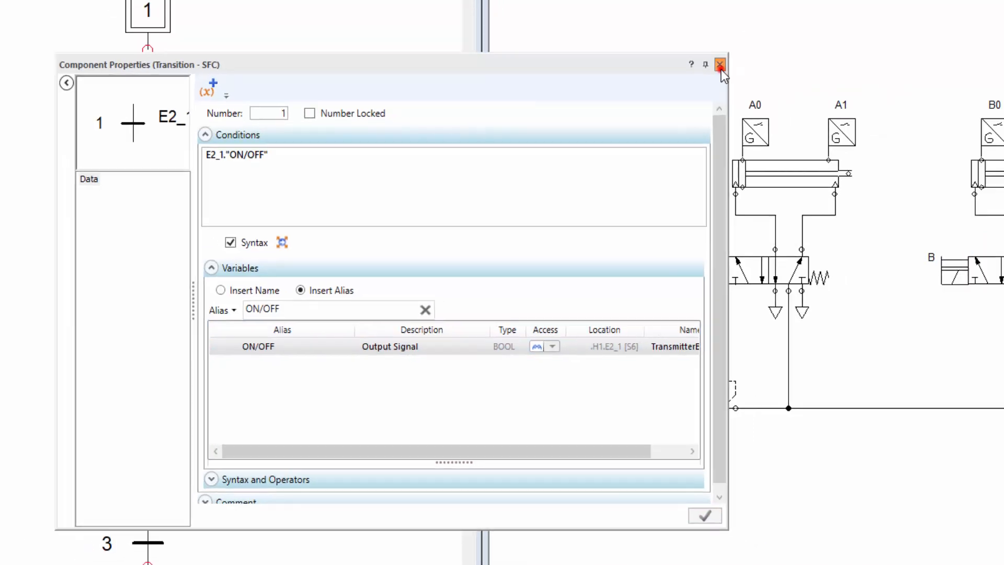
{"action": "left_click", "coordinate": [756, 33]}
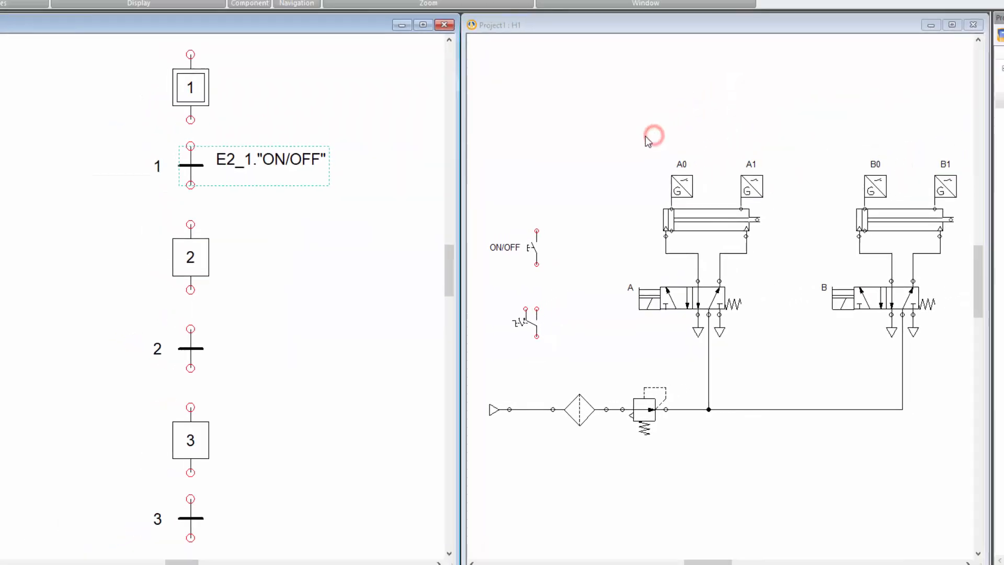
{"action": "left_click", "coordinate": [308, 256]}
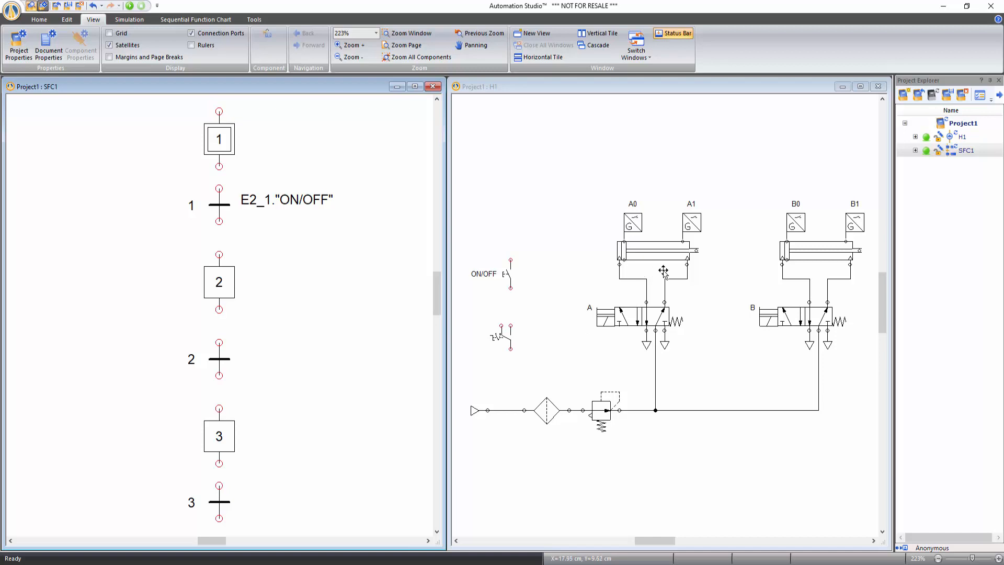
Set the action of step 2 in the chart to "A" :=1, using the internal variable with alias A.
{"action": "double_click", "coordinate": [230, 288]}
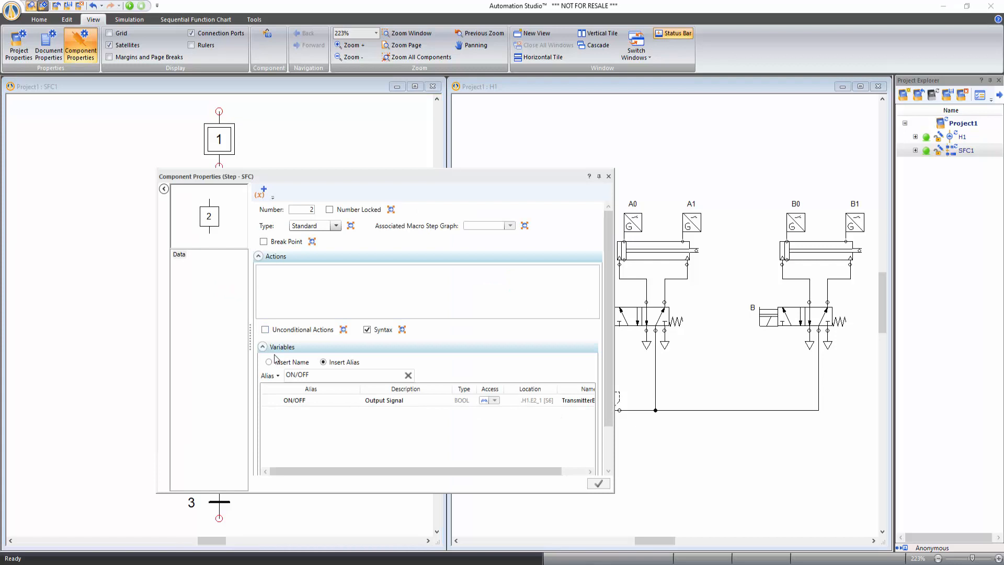
{"action": "left_click_drag", "start_coordinate": [314, 374], "coordinate": [286, 380]}
{"action": "type", "text": "A"}
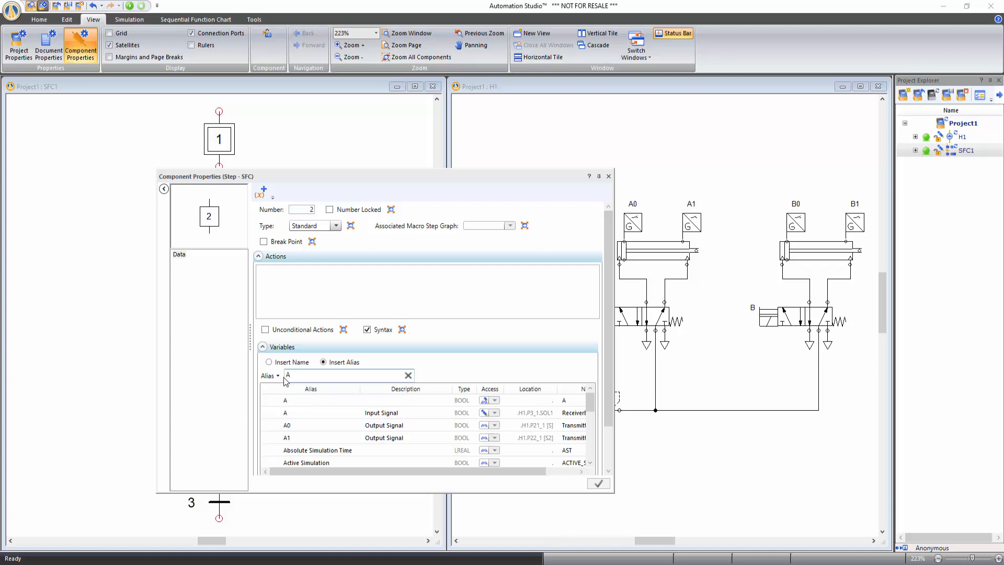
{"action": "double_click", "coordinate": [298, 402]}
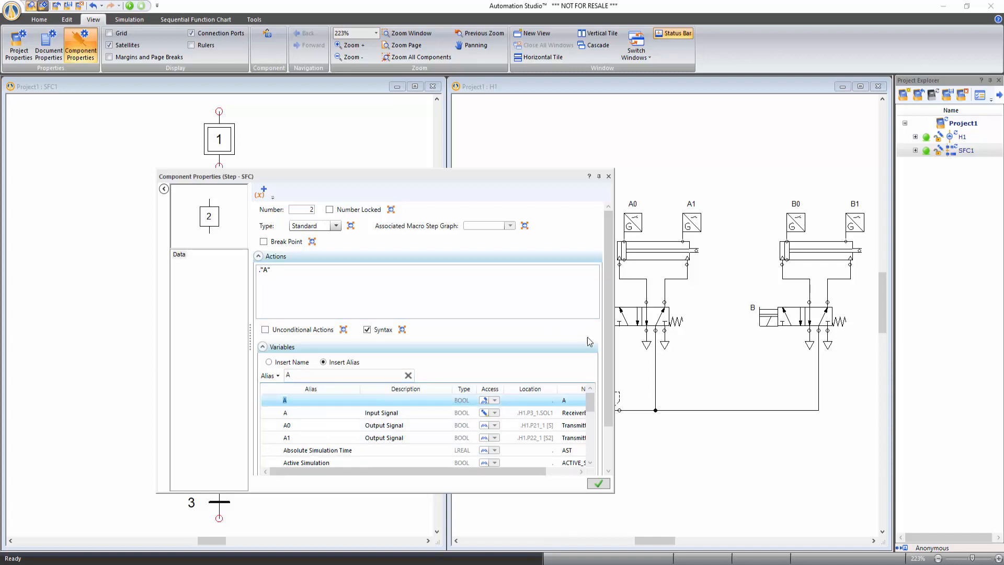
{"action": "left_click_drag", "start_coordinate": [608, 347], "coordinate": [611, 394]}
{"action": "left_click", "coordinate": [263, 440]}
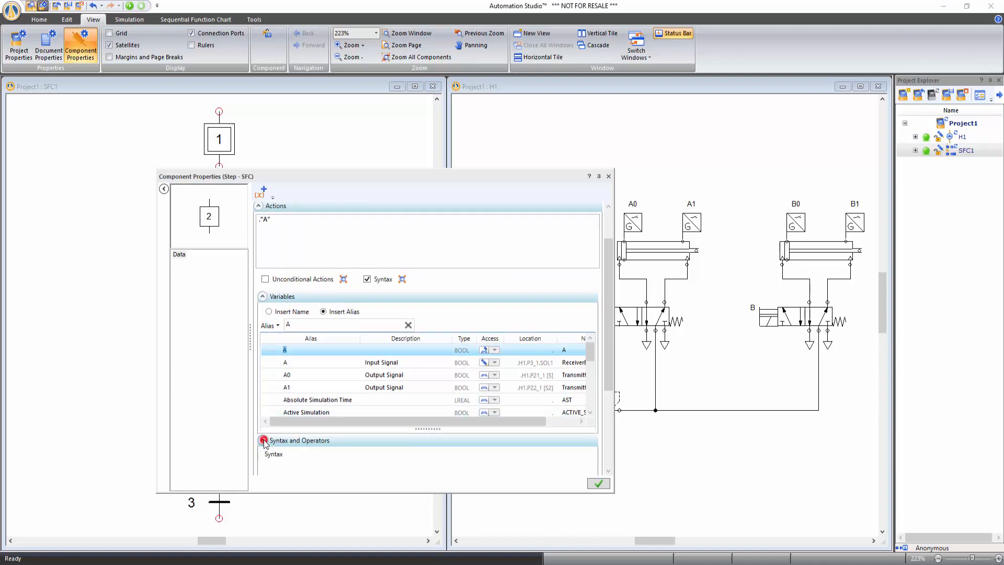
{"action": "left_click_drag", "start_coordinate": [605, 369], "coordinate": [607, 427]}
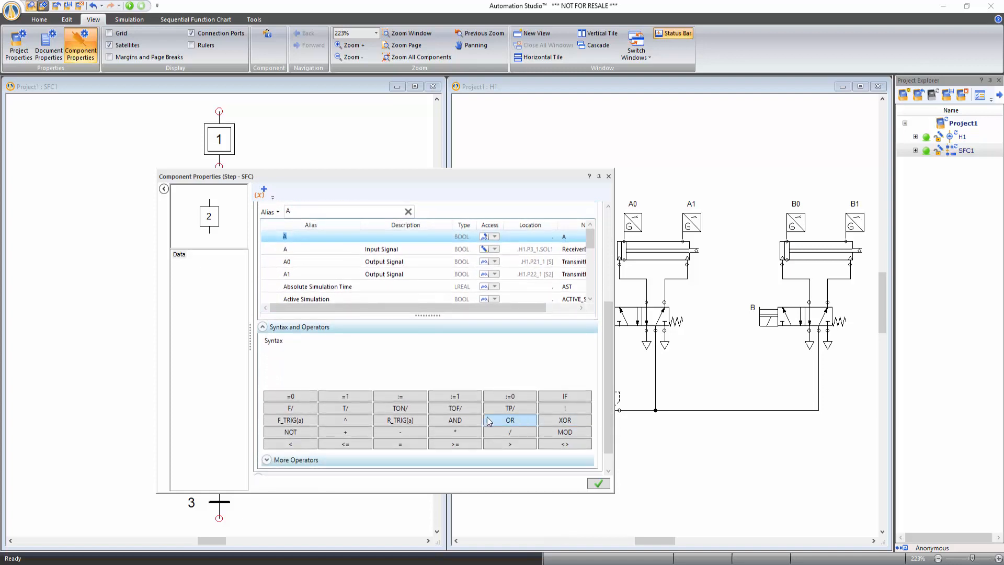
{"action": "left_click", "coordinate": [457, 401]}
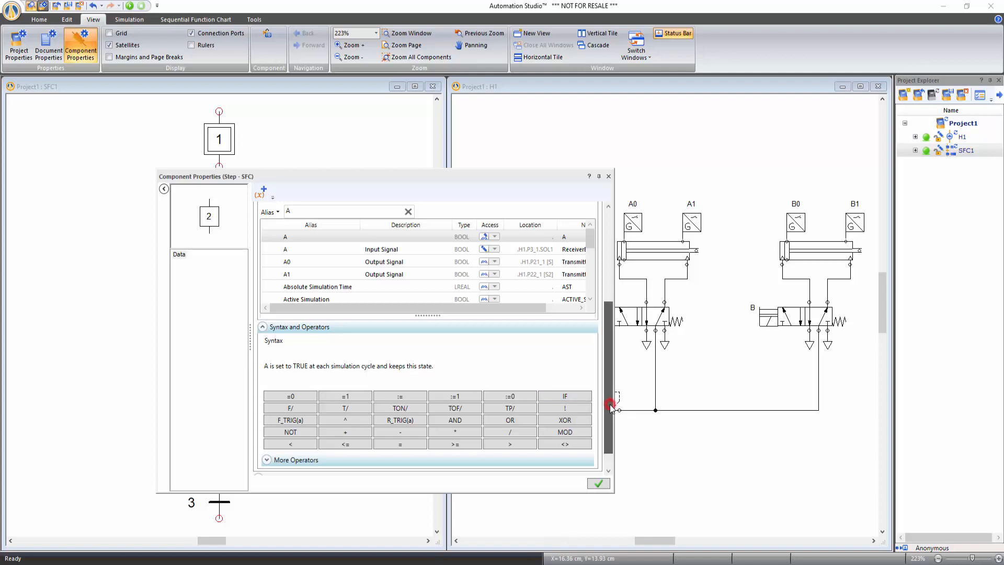
{"action": "left_click_drag", "start_coordinate": [609, 405], "coordinate": [618, 314]}
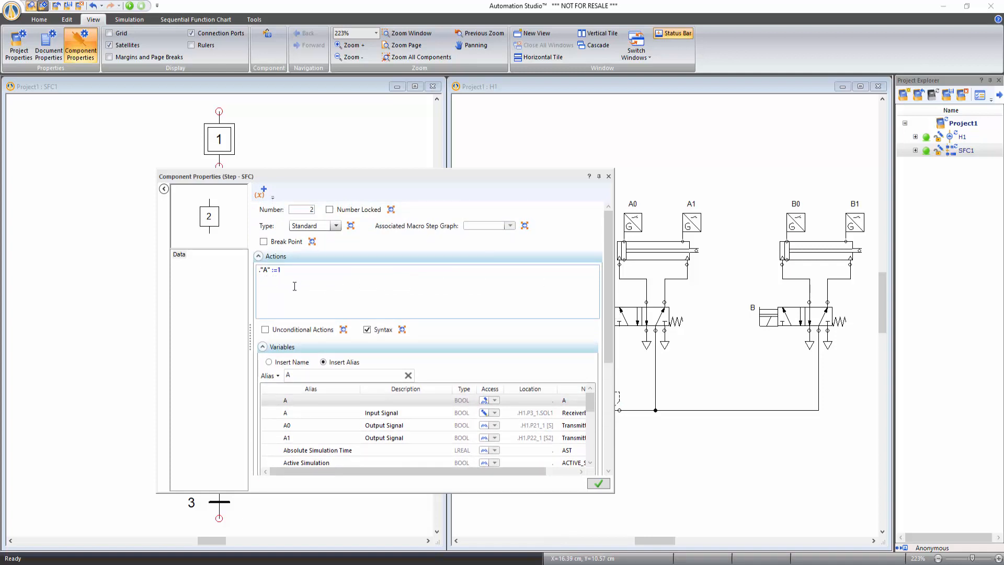
{"action": "left_click", "coordinate": [596, 484]}
{"action": "left_click", "coordinate": [608, 176]}
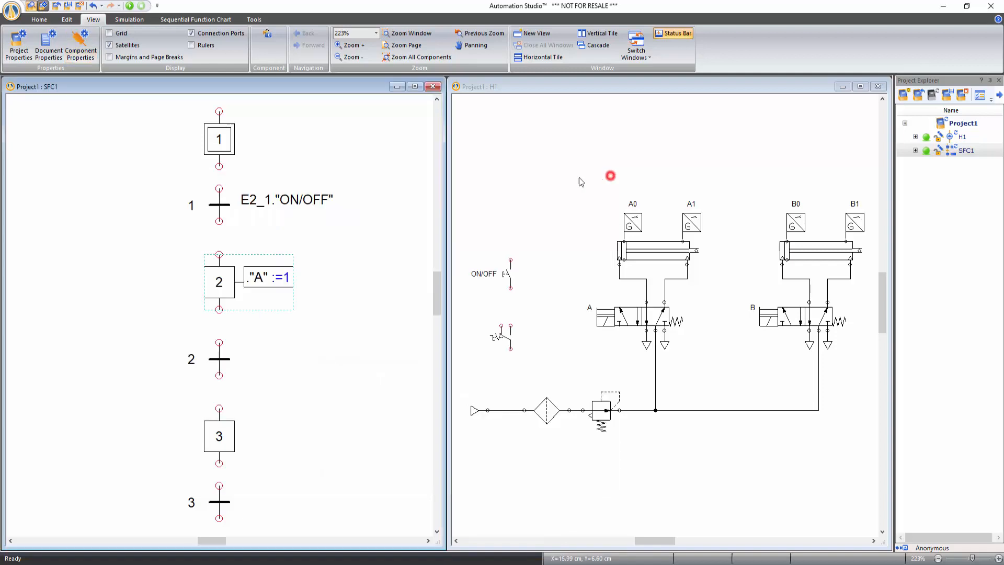
{"action": "left_click", "coordinate": [330, 231]}
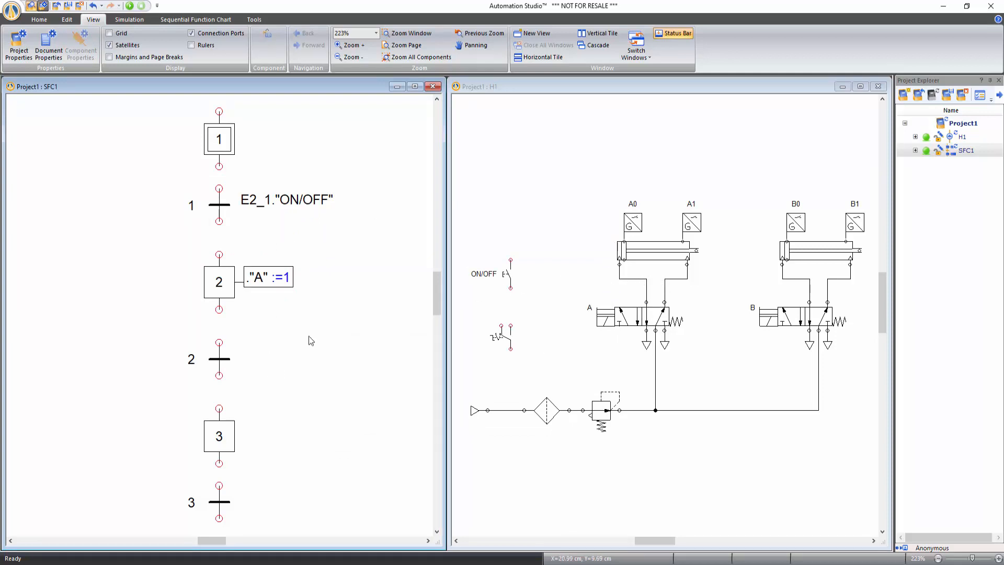
Set the condition of transition 2 to the proximity sensor output signal with alias A1.
{"action": "double_click", "coordinate": [226, 360]}
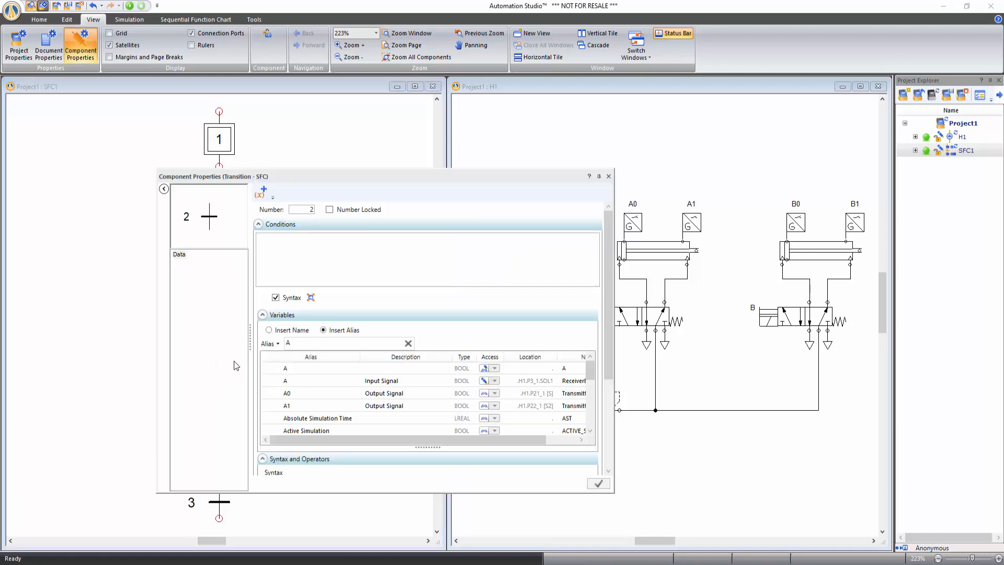
{"action": "double_click", "coordinate": [298, 405]}
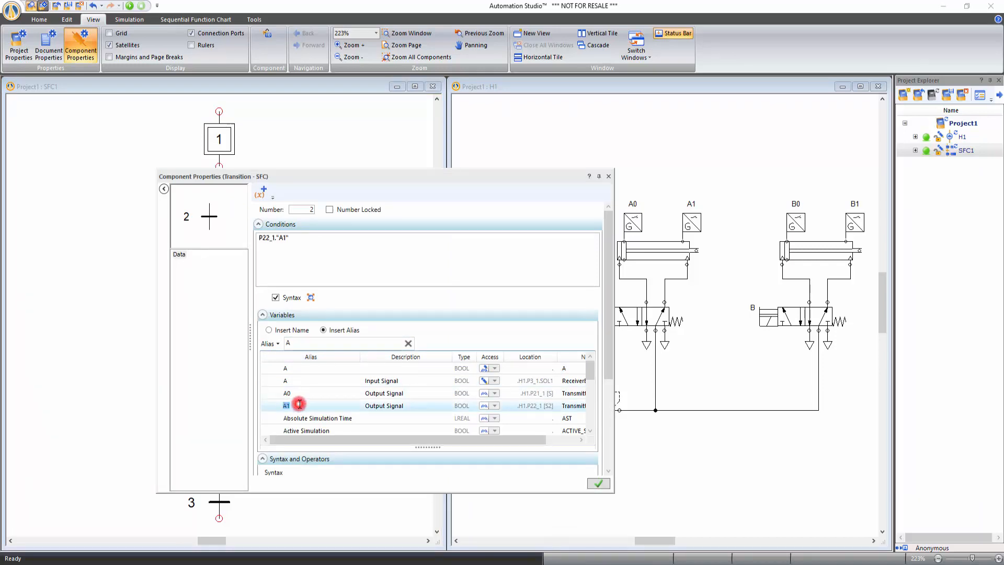
{"action": "left_click", "coordinate": [598, 483]}
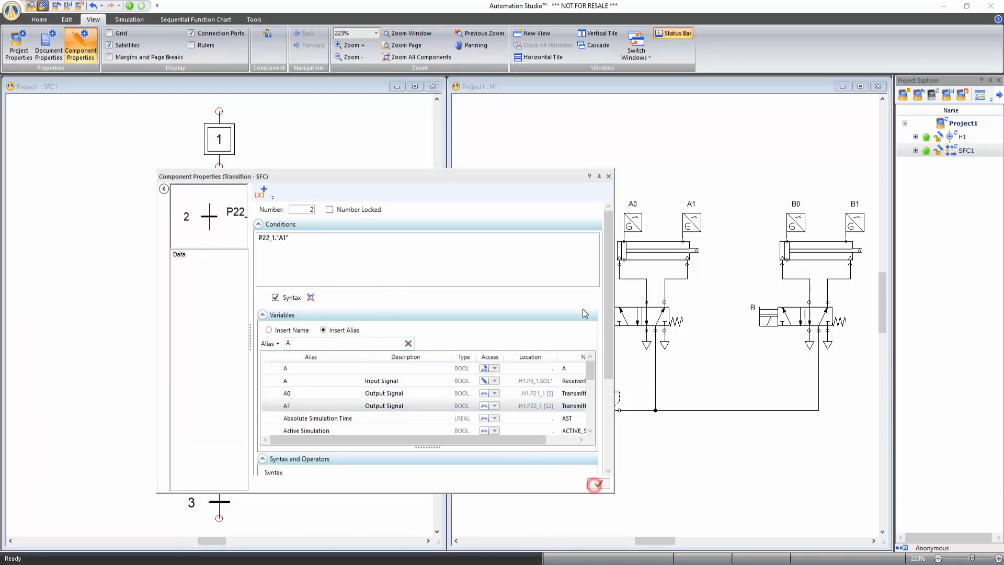
{"action": "left_click", "coordinate": [608, 176]}
{"action": "left_click", "coordinate": [297, 404]}
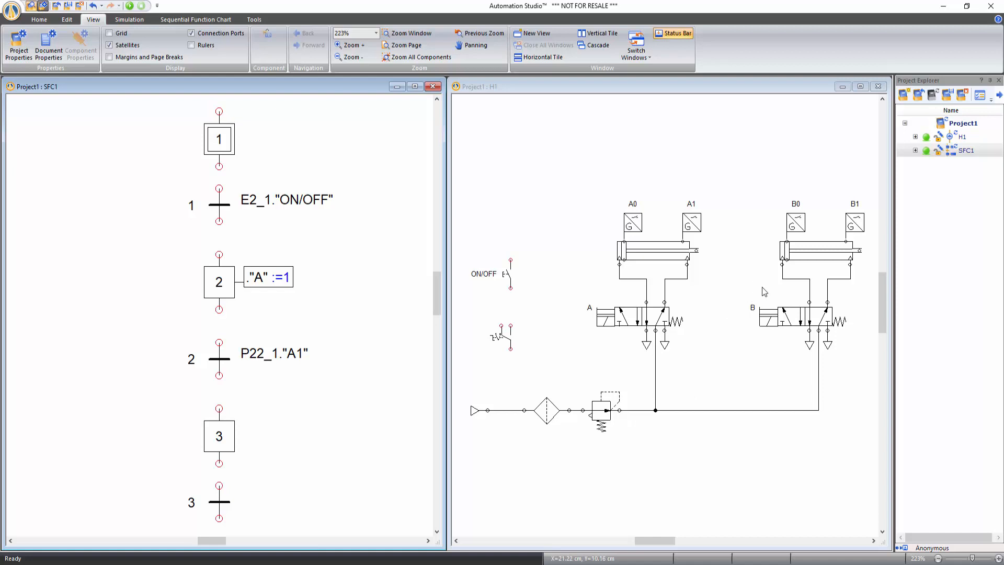
Set the action of step 3 in the chart to "B" :=1, using the internal variable with alias B.
{"action": "double_click", "coordinate": [214, 437]}
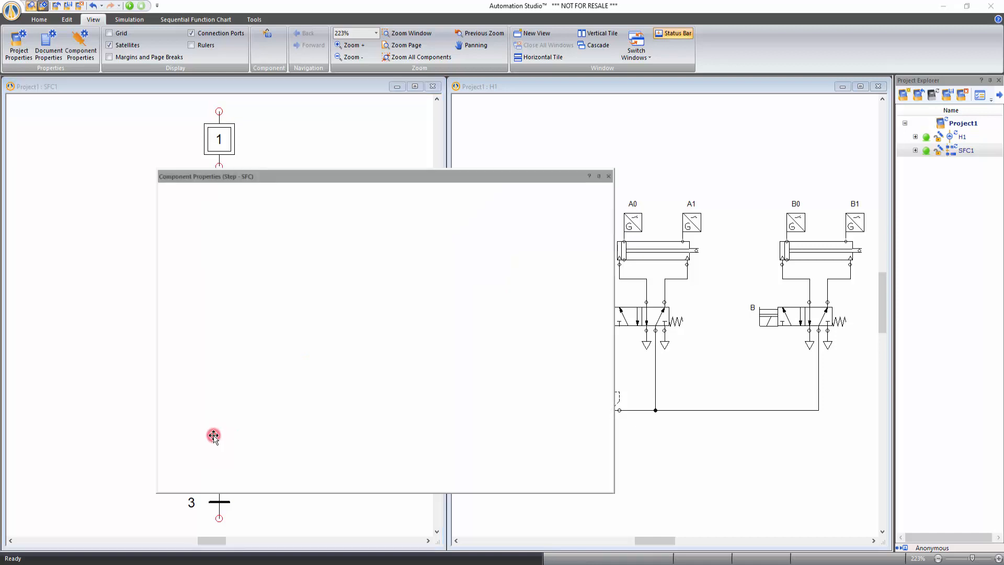
{"action": "double_click", "coordinate": [288, 375]}
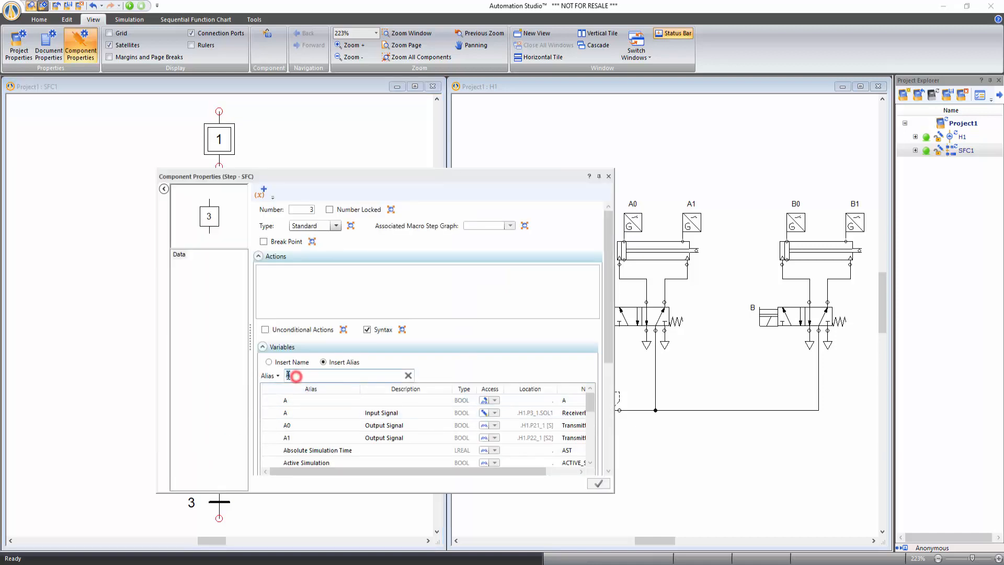
{"action": "type", "text": "B"}
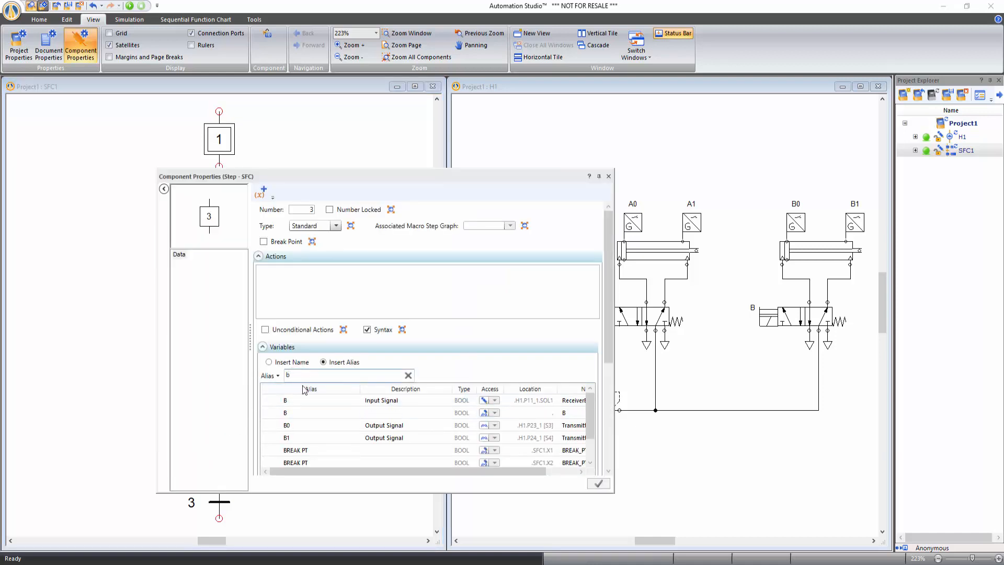
{"action": "double_click", "coordinate": [309, 412]}
{"action": "scroll", "coordinate": [607, 339], "scroll_direction": "down", "scroll_amount": 5}
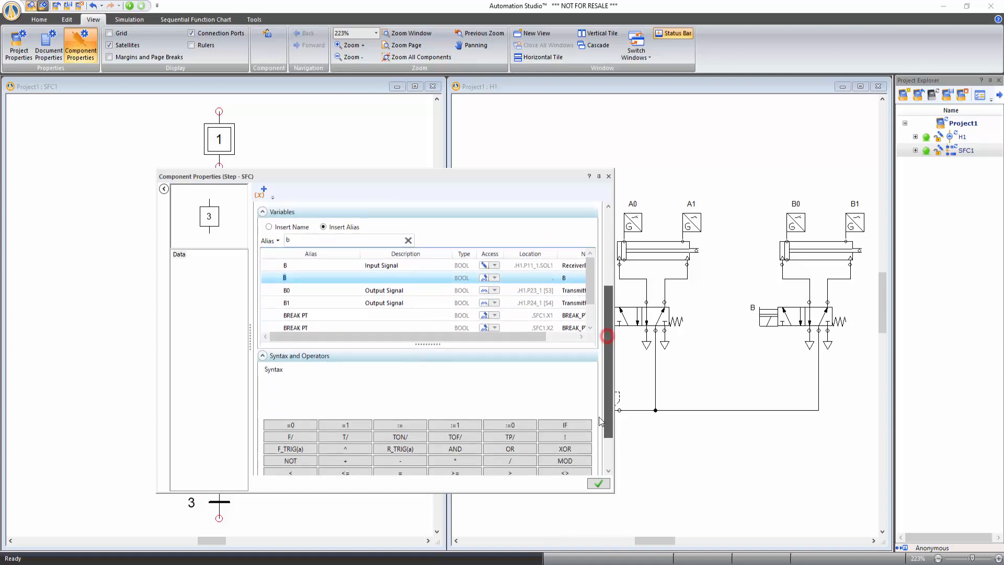
{"action": "left_click_drag", "start_coordinate": [609, 404], "coordinate": [608, 306]}
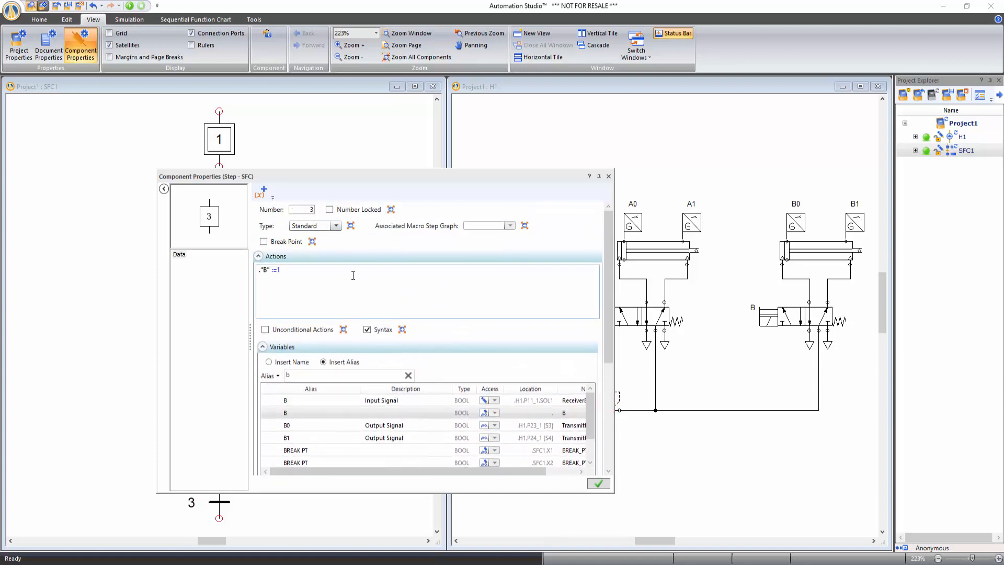
{"action": "left_click", "coordinate": [599, 484]}
{"action": "left_click", "coordinate": [609, 177]}
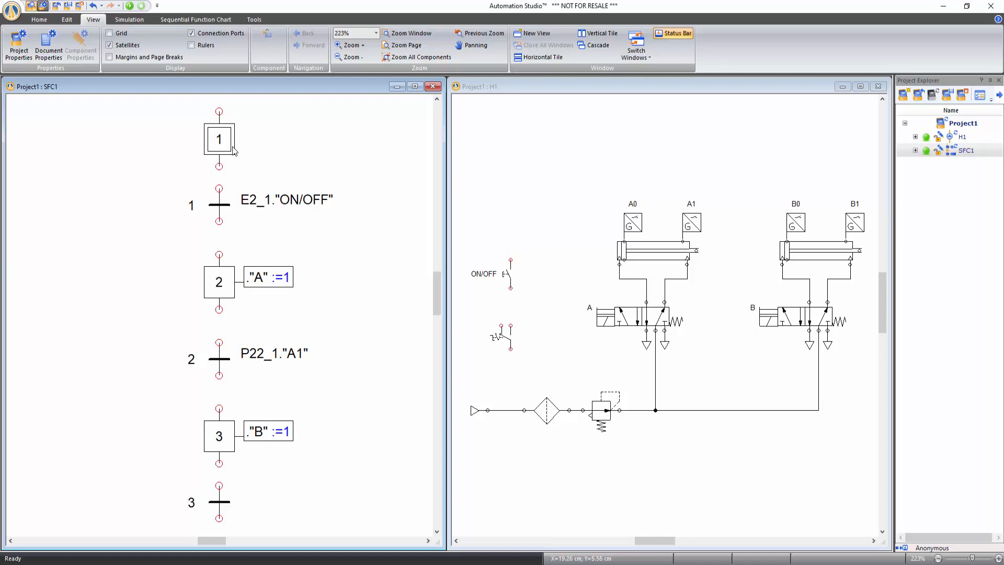
Set the condition of transition 3 to the proximity sensor output signal with alias B1.
{"action": "double_click", "coordinate": [223, 503]}
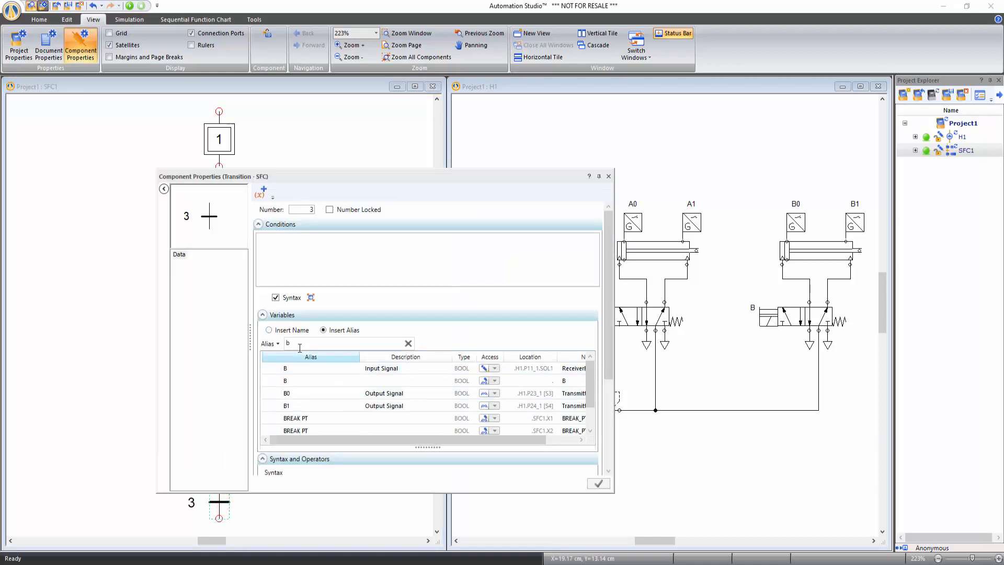
{"action": "double_click", "coordinate": [291, 406]}
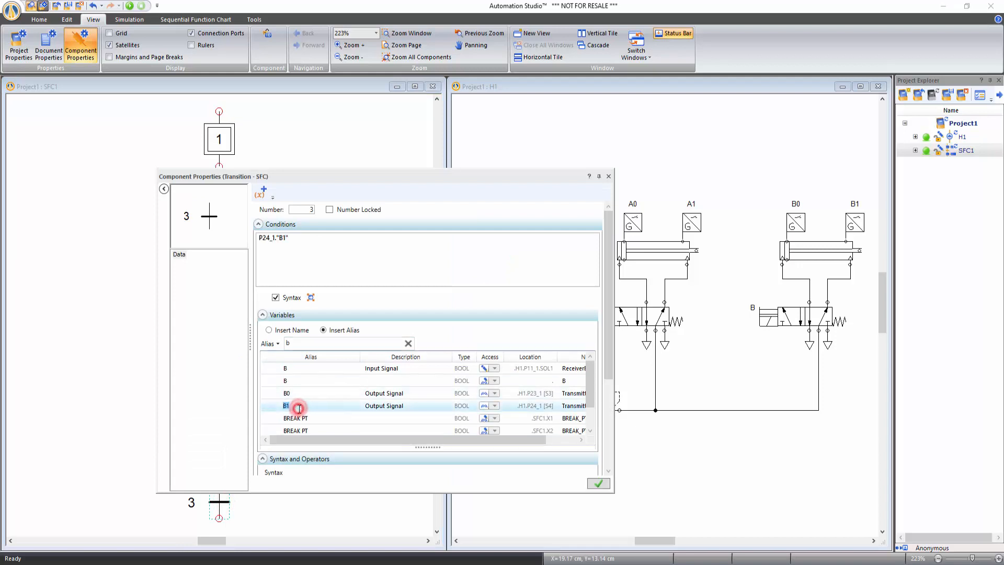
{"action": "left_click", "coordinate": [599, 484]}
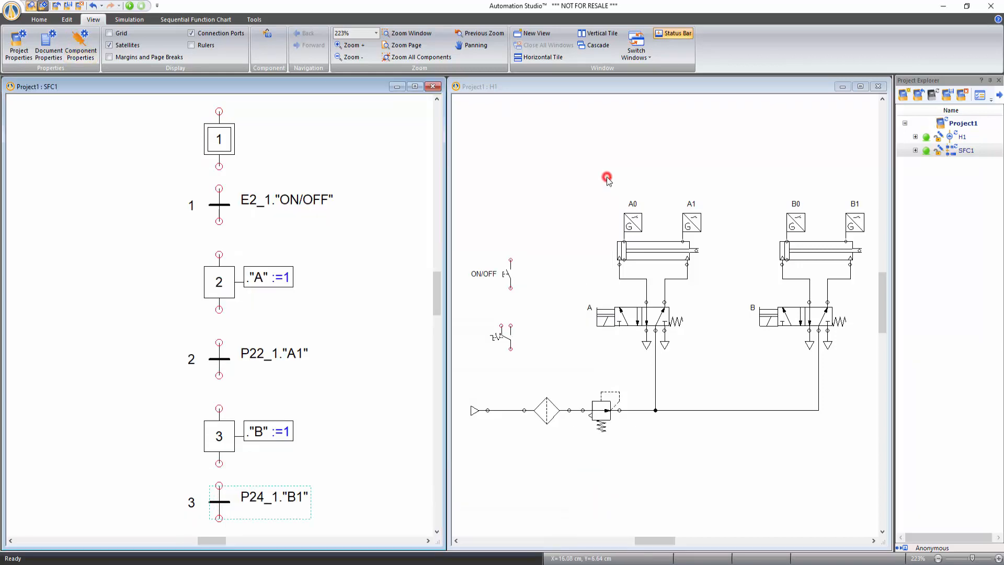
{"action": "left_click", "coordinate": [340, 479]}
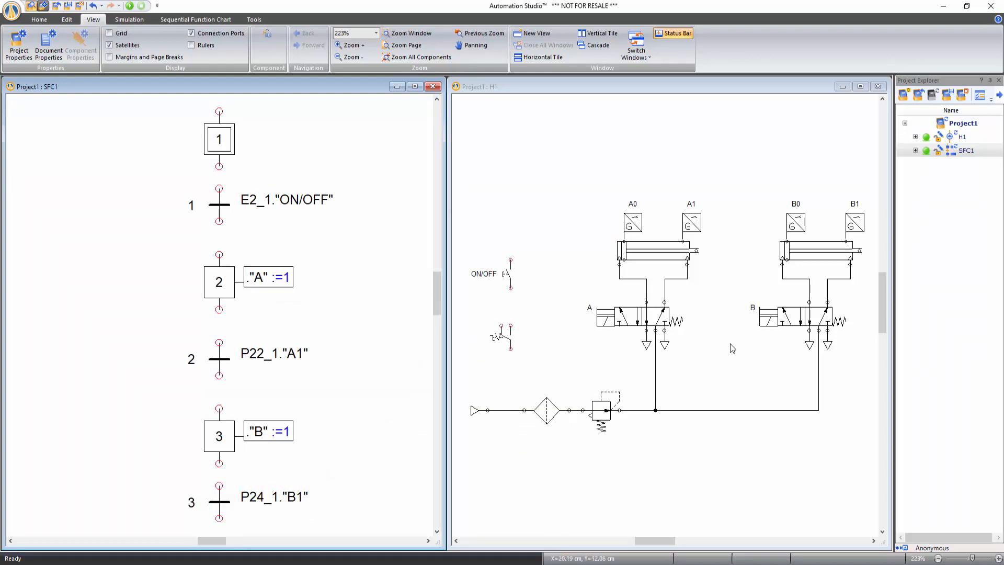
Enter "A" :=0 followed by a semicolon as the first action of initial step 1, using the internal variable A.
{"action": "double_click", "coordinate": [215, 137]}
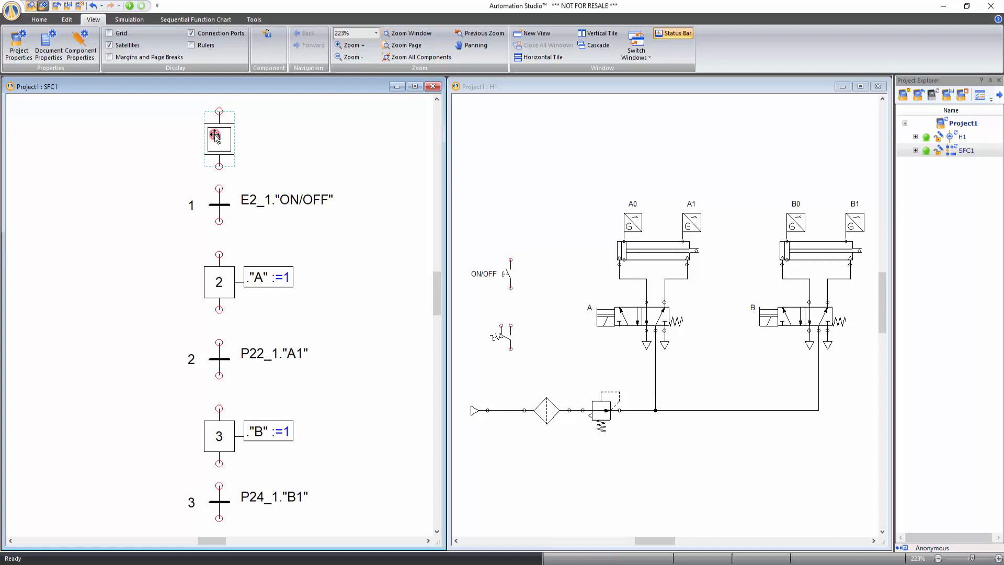
{"action": "double_click", "coordinate": [285, 375]}
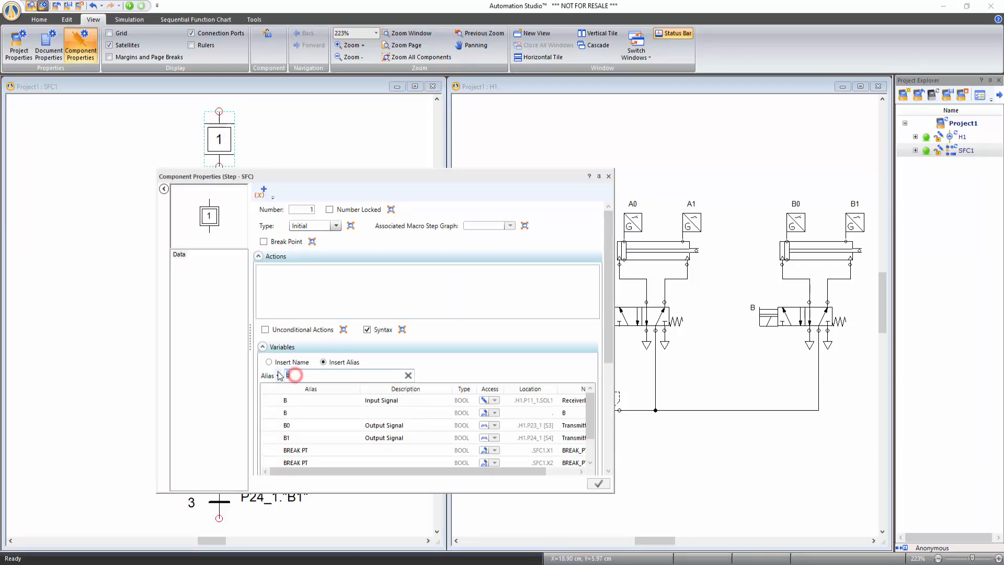
{"action": "type", "text": "A"}
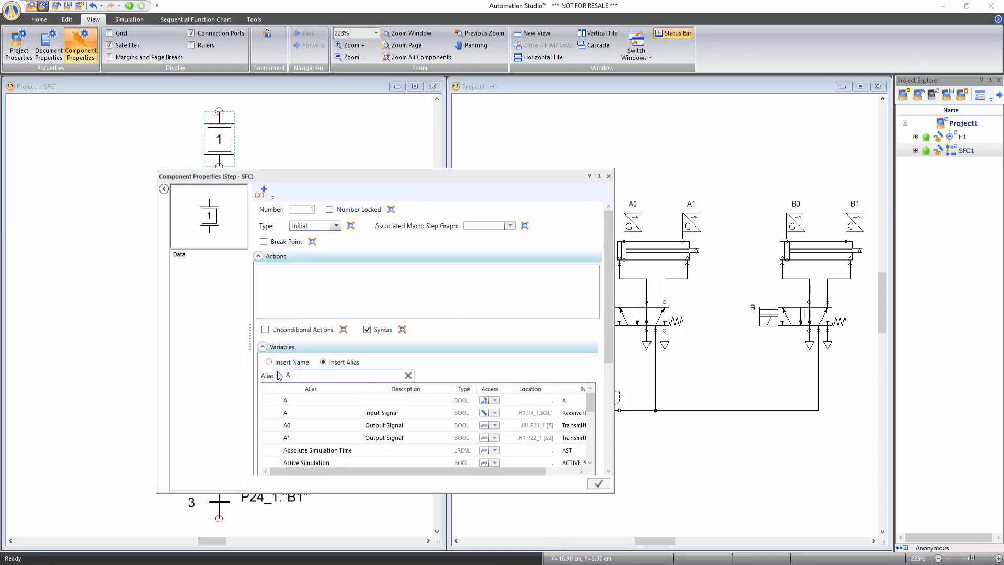
{"action": "double_click", "coordinate": [308, 401]}
{"action": "scroll", "coordinate": [600, 355], "scroll_direction": "down", "scroll_amount": 5}
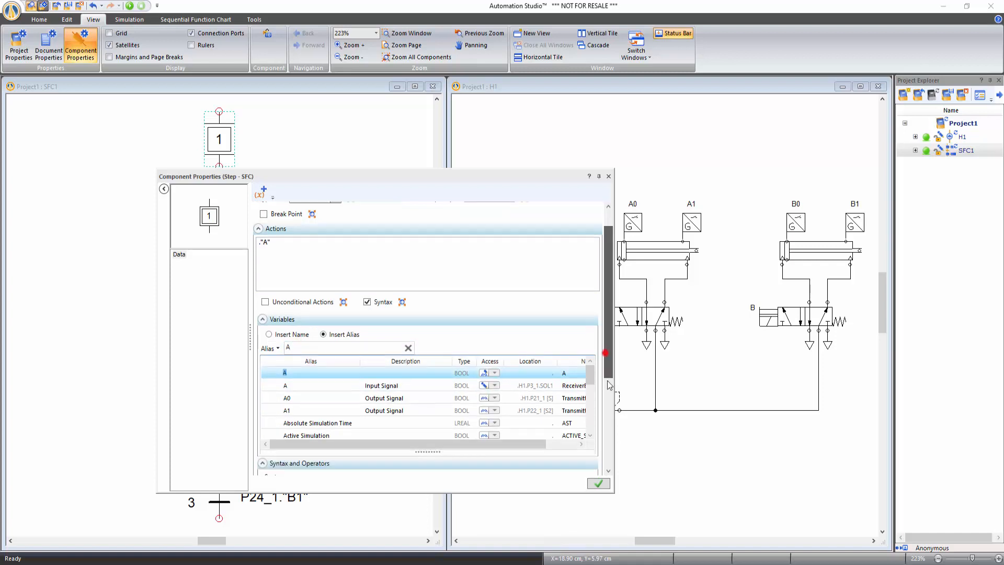
{"action": "left_click", "coordinate": [515, 400]}
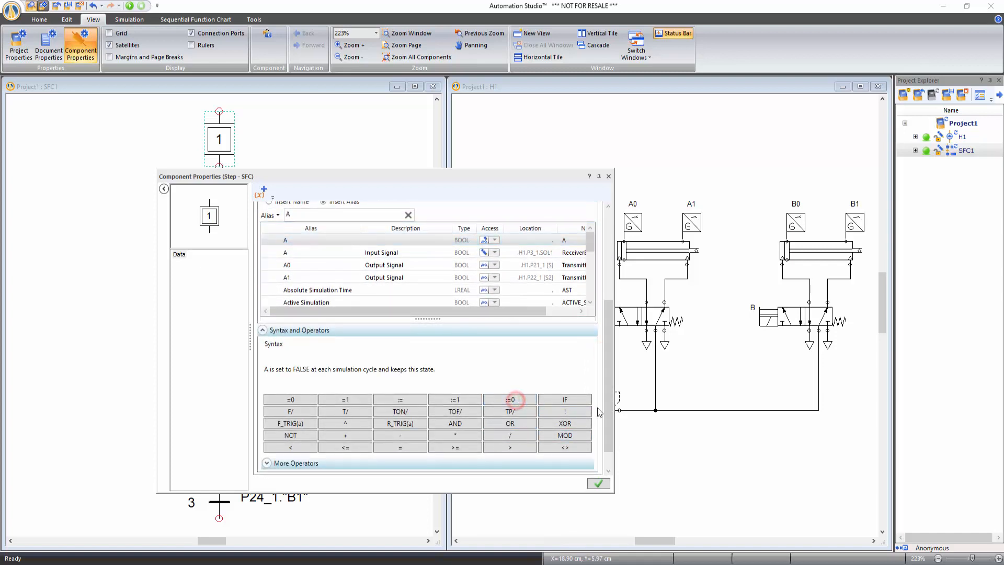
{"action": "left_click_drag", "start_coordinate": [607, 410], "coordinate": [596, 323]}
{"action": "left_click", "coordinate": [286, 270]}
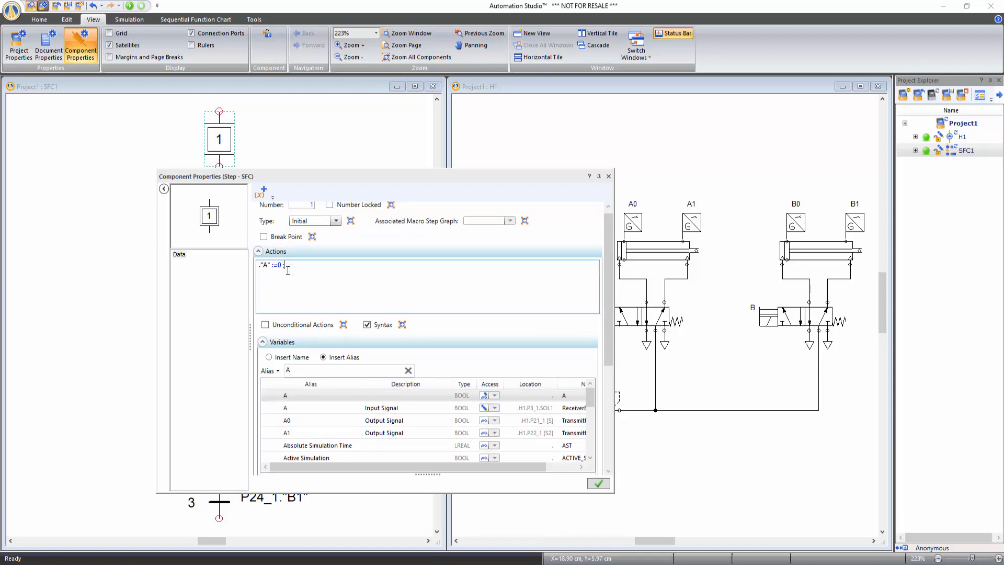
Add "B" :=0 as the second action of step 1, using the internal variable B, and apply the properties.
{"action": "double_click", "coordinate": [287, 371]}
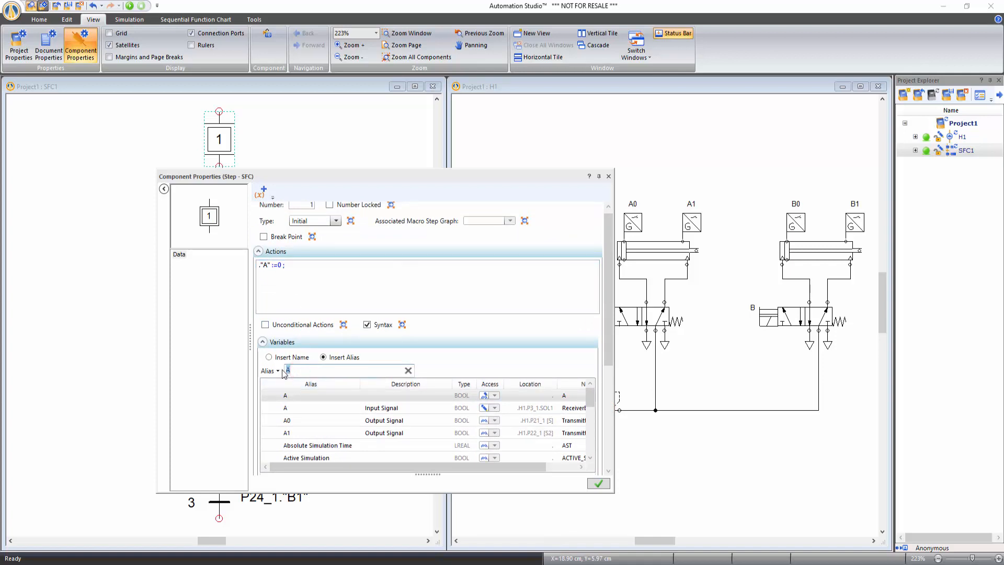
{"action": "type", "text": "b"}
{"action": "double_click", "coordinate": [305, 407]}
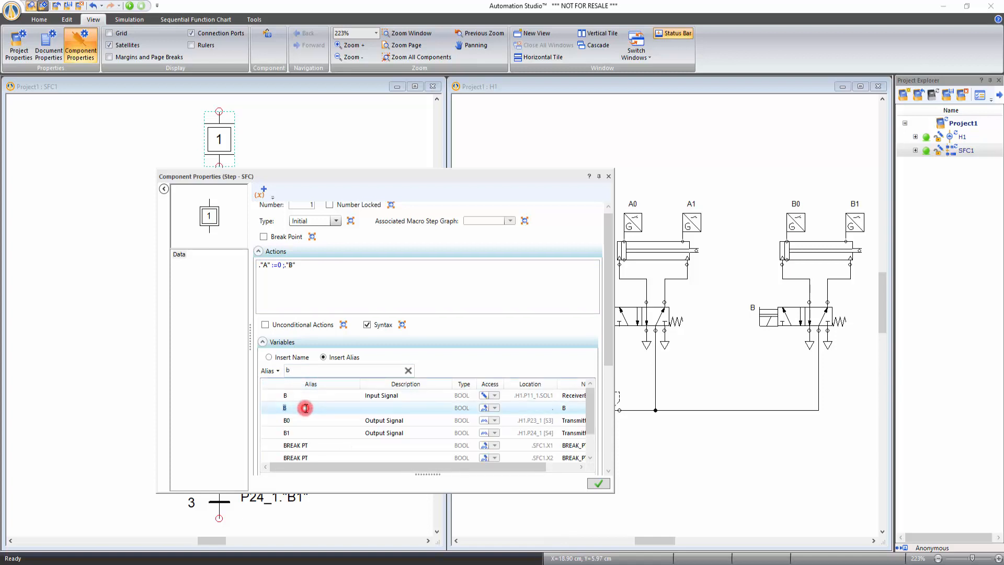
{"action": "left_click_drag", "start_coordinate": [609, 356], "coordinate": [617, 446]}
{"action": "left_click", "coordinate": [505, 394]}
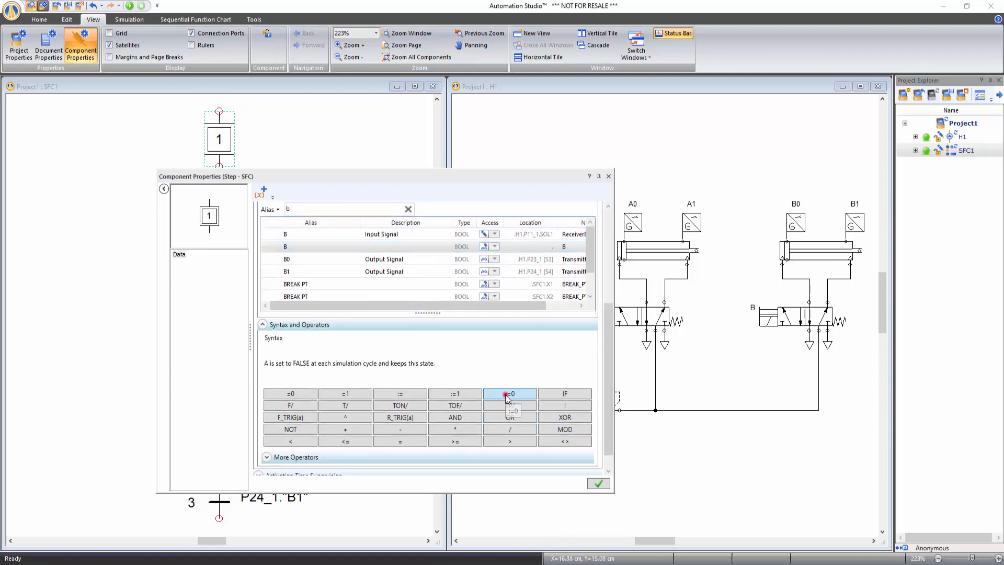
{"action": "left_click_drag", "start_coordinate": [611, 412], "coordinate": [605, 313]}
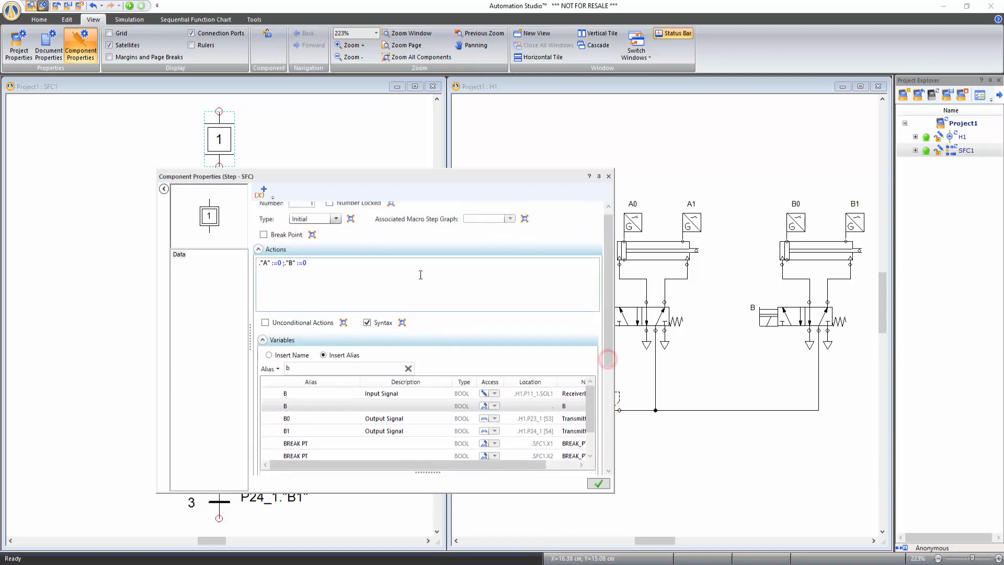
{"action": "left_click", "coordinate": [598, 483]}
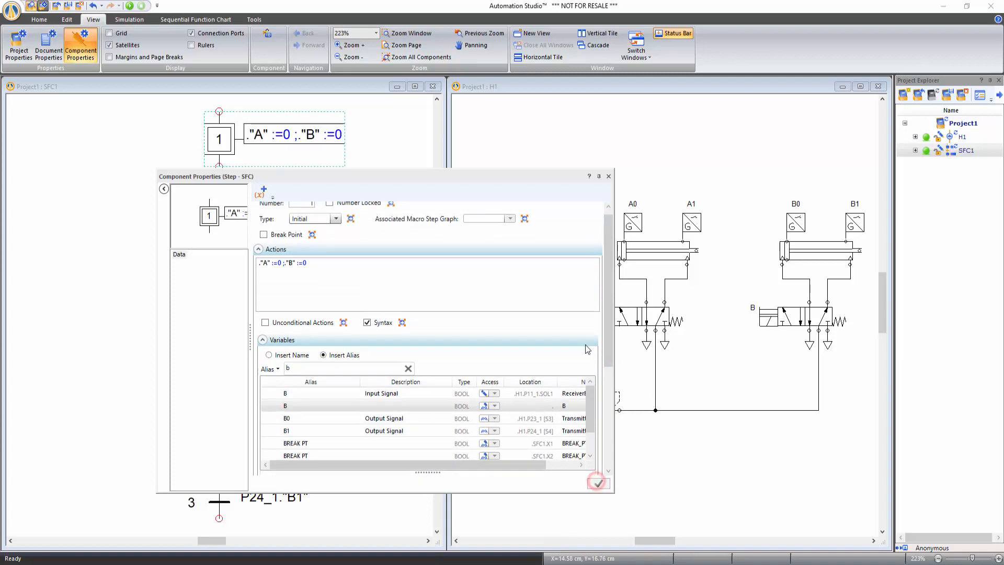
{"action": "left_click", "coordinate": [608, 176]}
{"action": "left_click", "coordinate": [371, 272]}
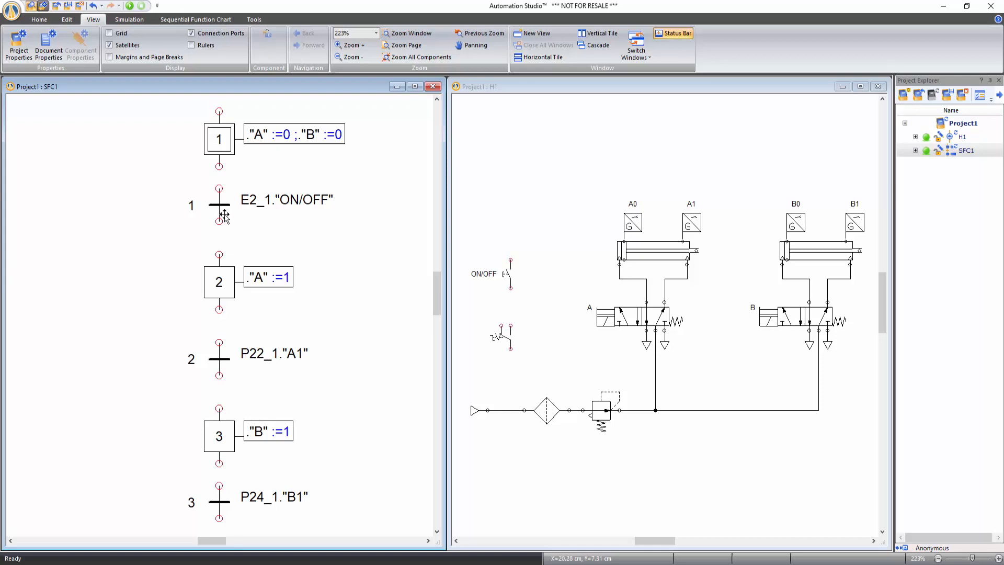
Connect initial step 1, transition 1, step 2, transition 2, step 3 and transition 3 in sequence with vertical links.
{"action": "left_click_drag", "start_coordinate": [217, 167], "coordinate": [219, 187]}
{"action": "left_click_drag", "start_coordinate": [219, 222], "coordinate": [219, 254]}
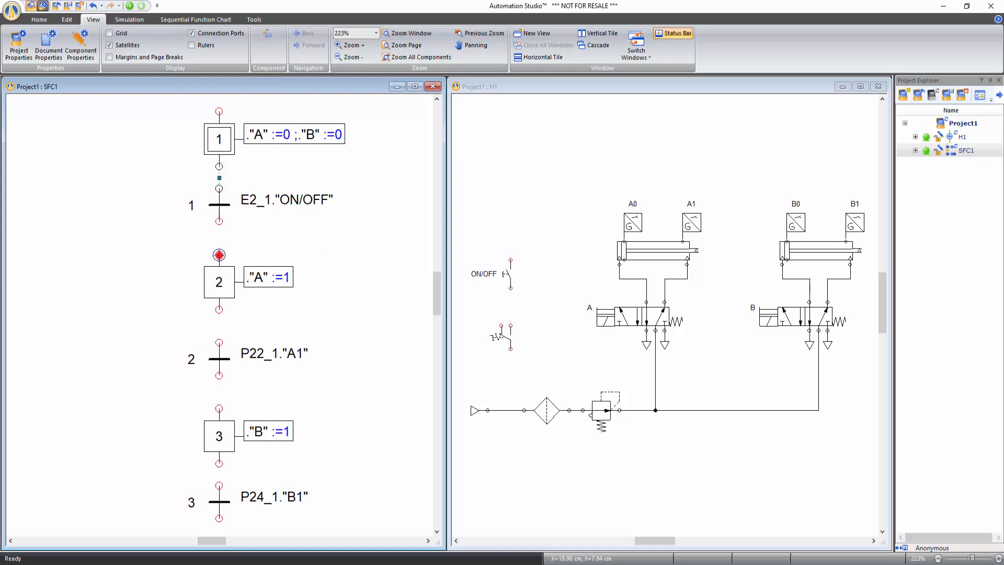
{"action": "left_click_drag", "start_coordinate": [219, 309], "coordinate": [219, 342]}
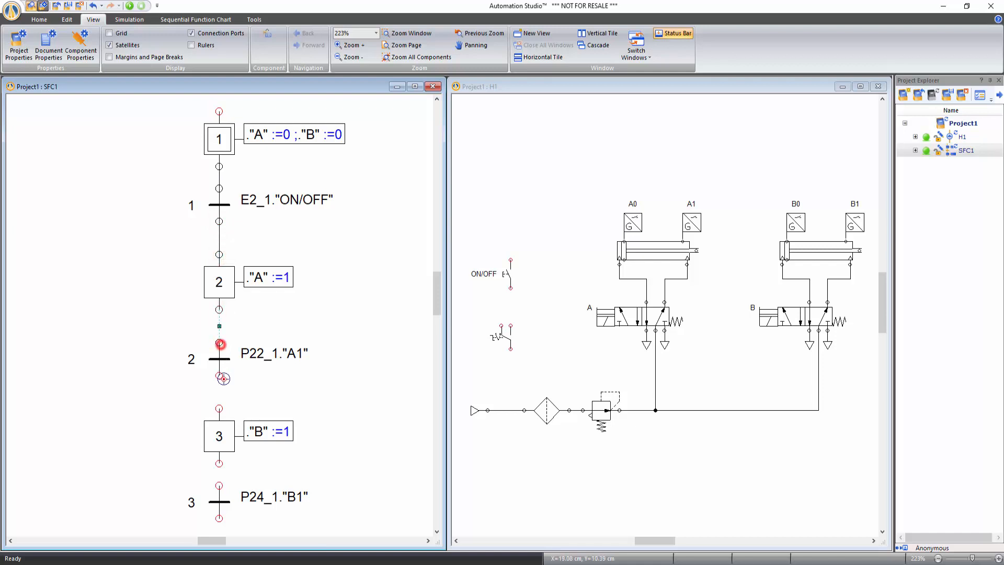
{"action": "left_click_drag", "start_coordinate": [220, 377], "coordinate": [219, 409]}
{"action": "left_click_drag", "start_coordinate": [220, 464], "coordinate": [220, 485]}
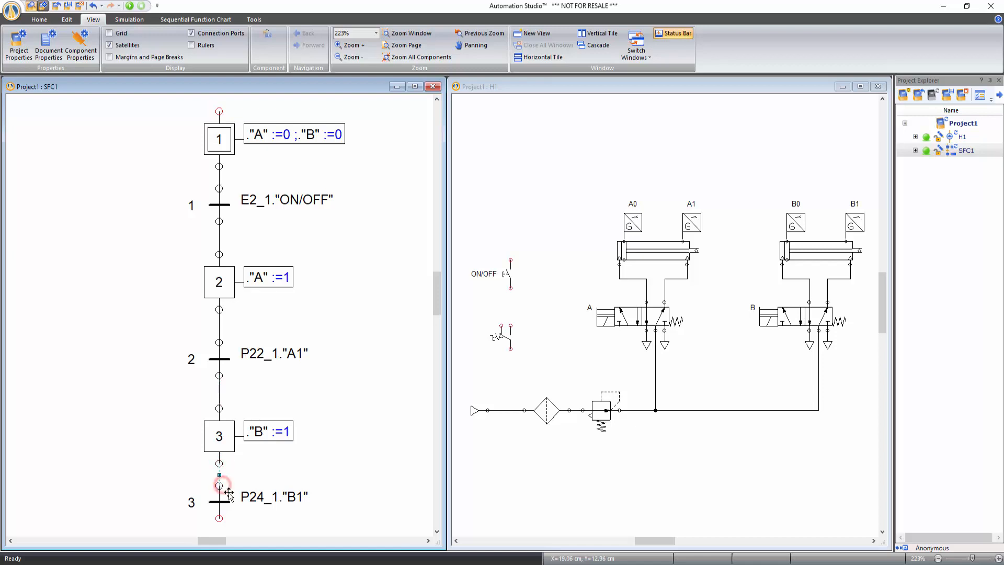
{"action": "left_click", "coordinate": [239, 517]}
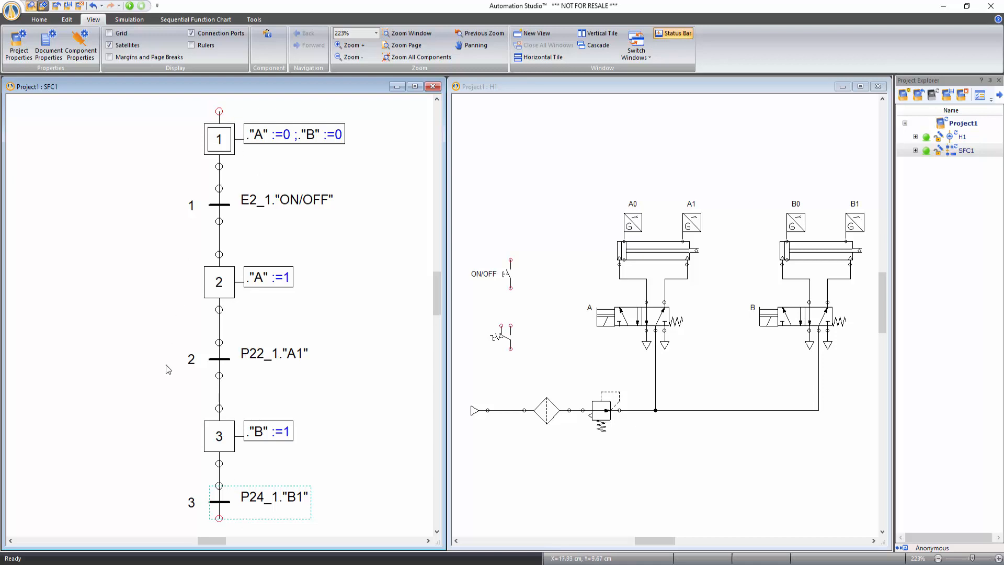
{"action": "left_click", "coordinate": [178, 502]}
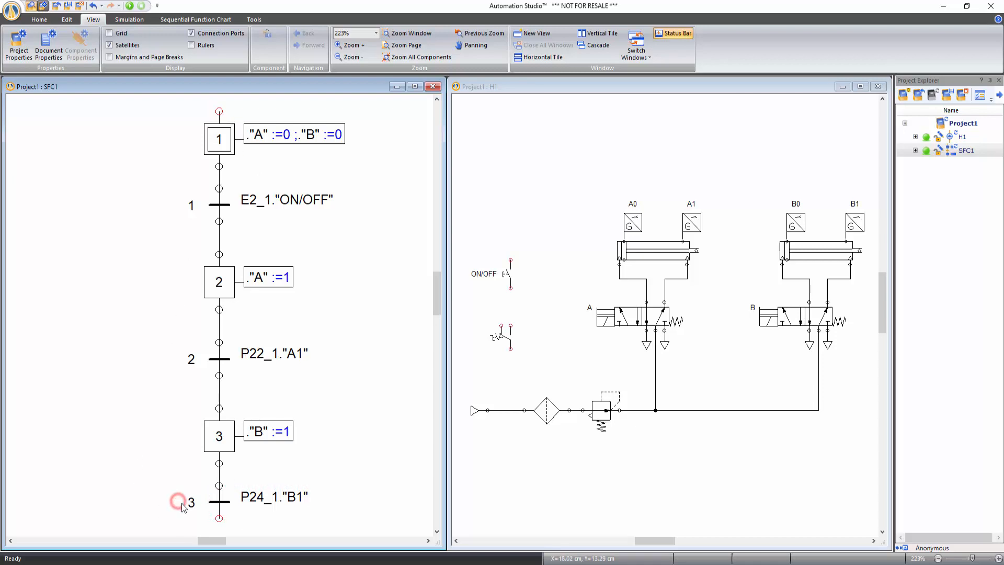
Link the output of transition 3 back to the input of initial step 1, routing the link around the outside of the chart.
{"action": "left_click", "coordinate": [216, 520]}
{"action": "left_click", "coordinate": [146, 516]}
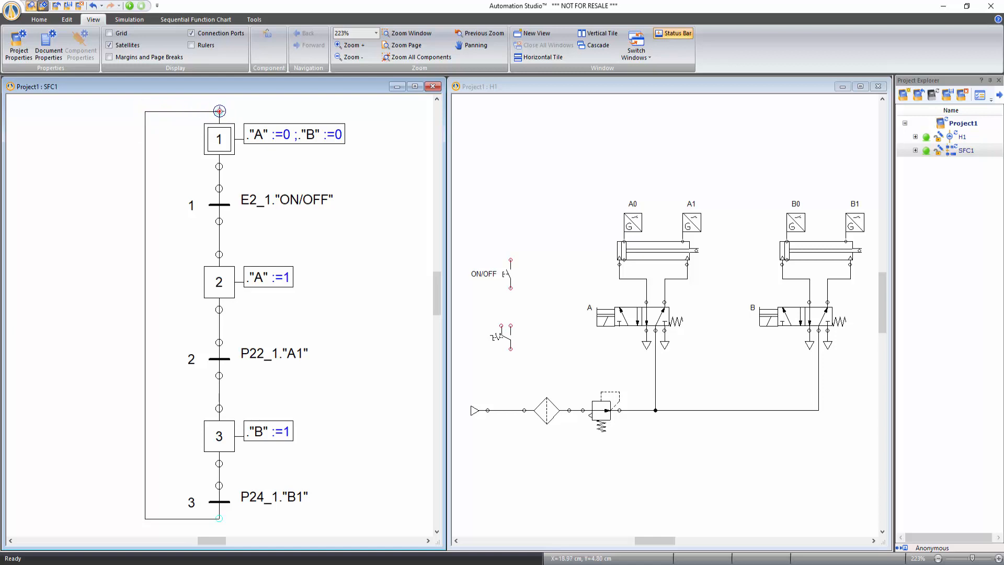
{"action": "left_click", "coordinate": [219, 111]}
{"action": "left_click", "coordinate": [160, 166]}
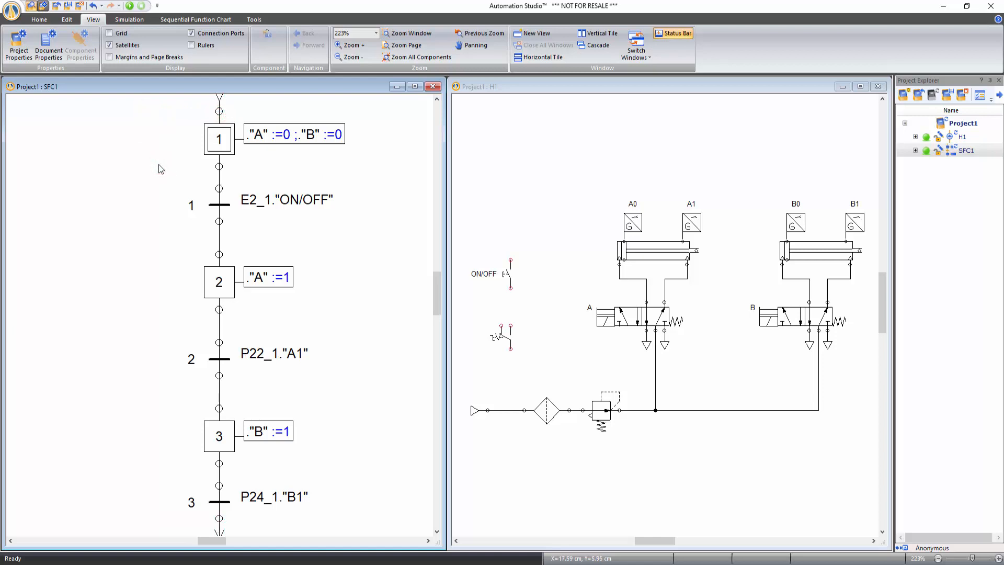
{"action": "right_click", "coordinate": [159, 165]}
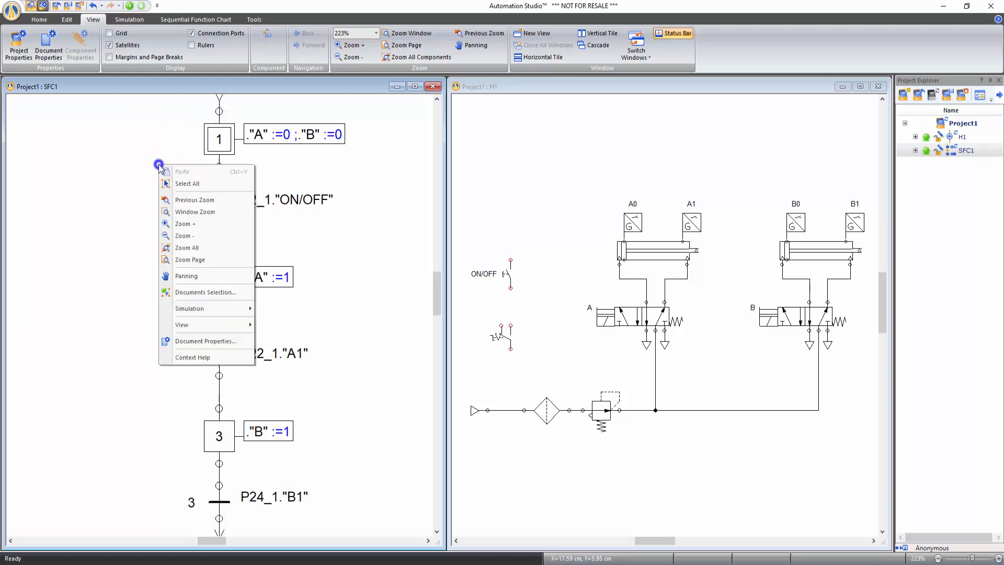
{"action": "left_click", "coordinate": [186, 248]}
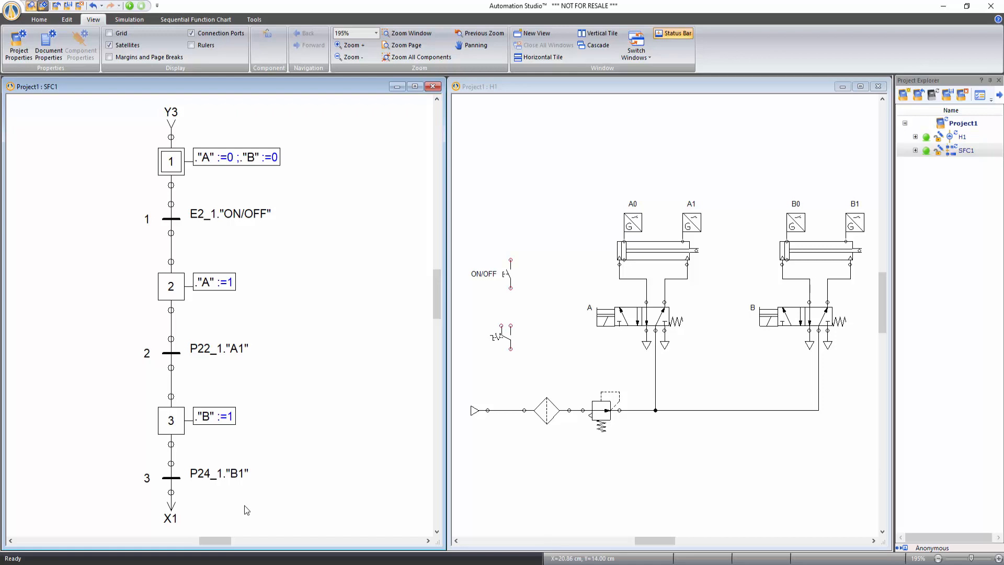
Test the sequence in a normal simulation by actuating the ON/OFF switch, and stop the simulation.
{"action": "left_click", "coordinate": [129, 19]}
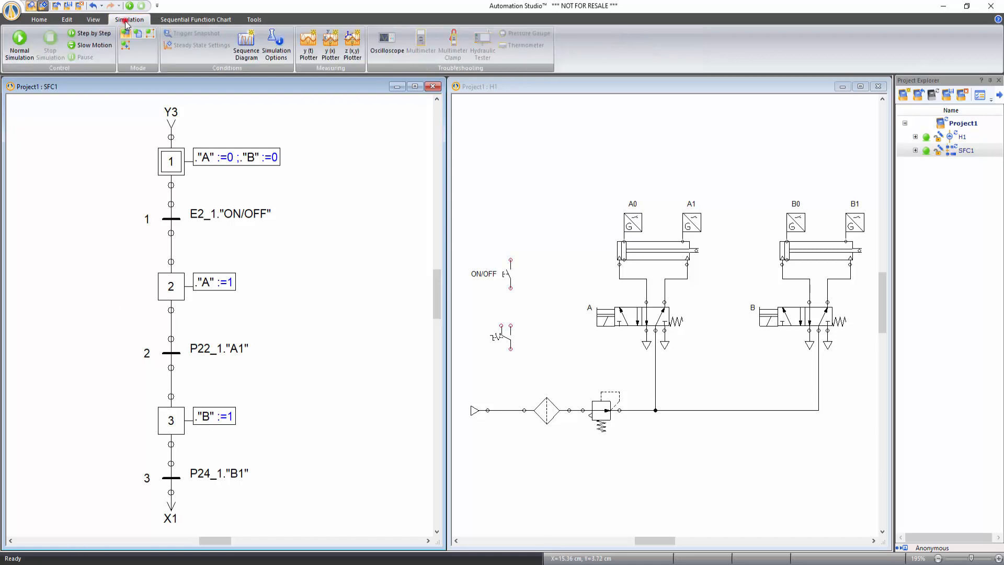
{"action": "left_click", "coordinate": [24, 52]}
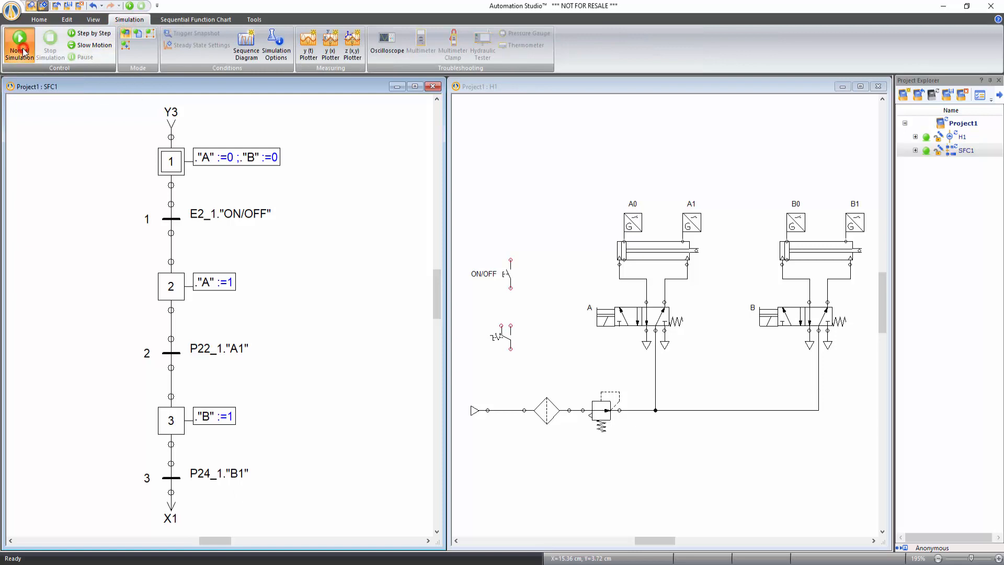
{"action": "left_click", "coordinate": [506, 280]}
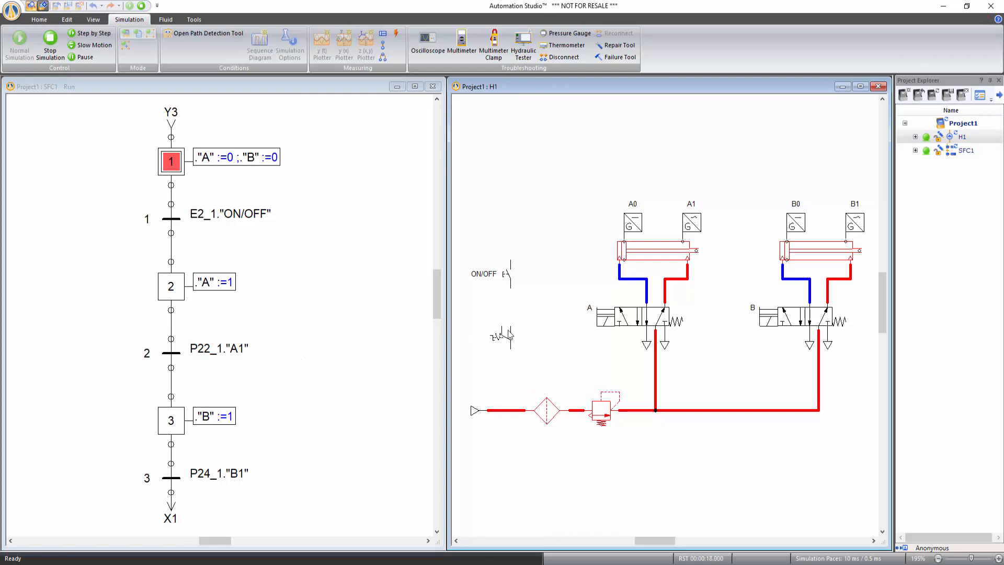
{"action": "left_click", "coordinate": [506, 282]}
{"action": "left_click", "coordinate": [504, 281]}
{"action": "left_click", "coordinate": [50, 51]}
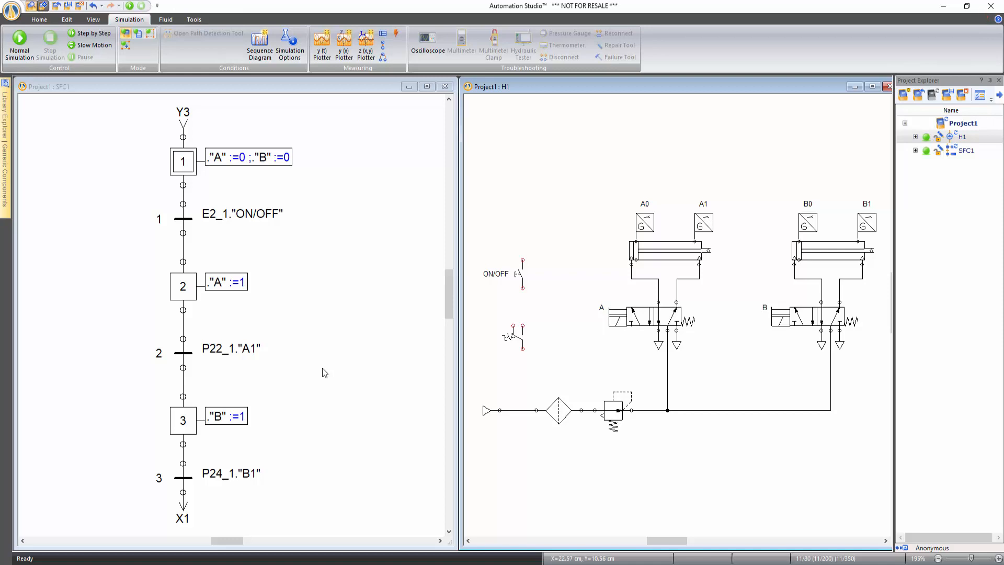
Place two new steps side by side below transition 3 in the chart, aligned at the same height.
{"action": "left_click", "coordinate": [38, 20]}
{"action": "left_click", "coordinate": [327, 183]}
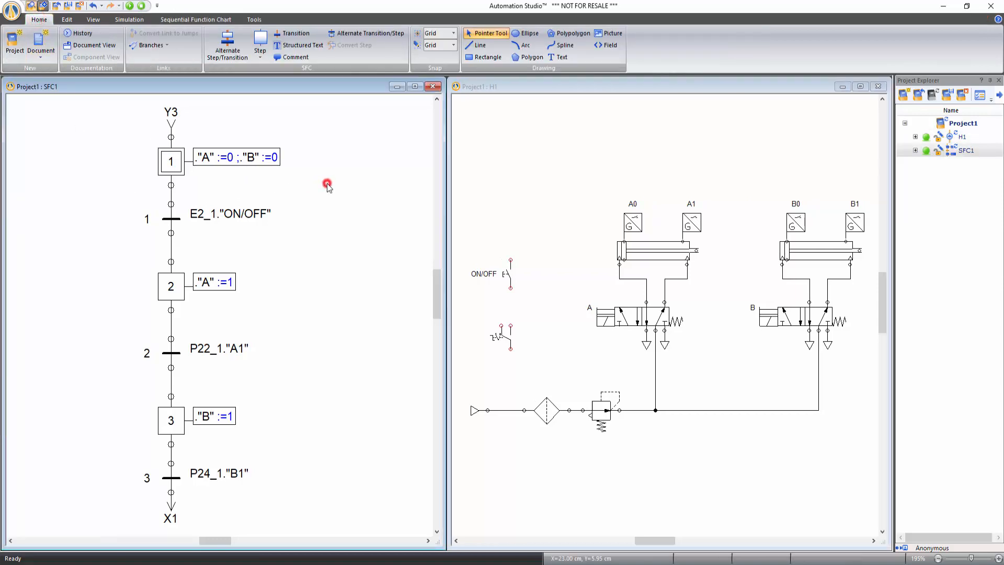
{"action": "left_click", "coordinate": [260, 41]}
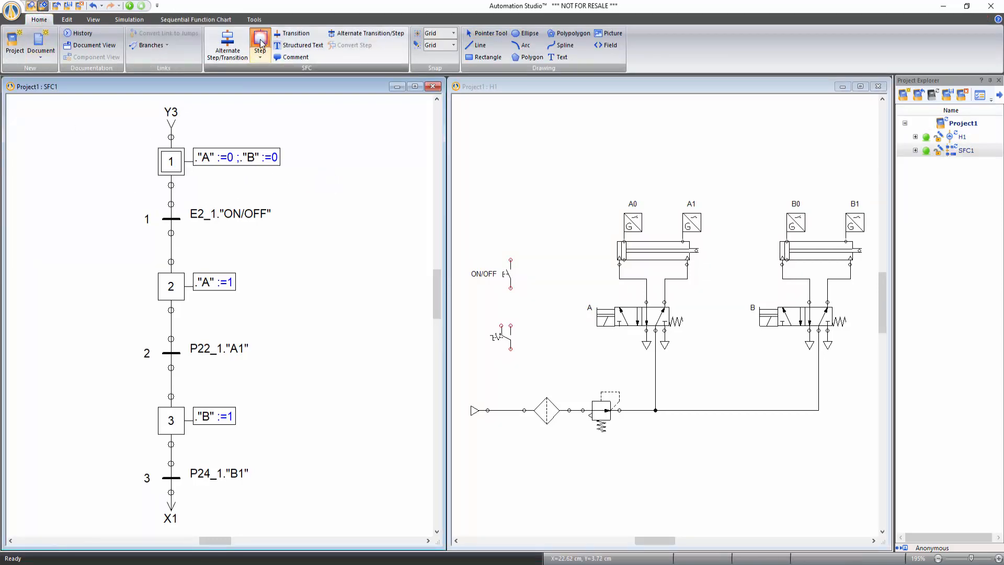
{"action": "scroll", "coordinate": [147, 477], "scroll_direction": "down", "scroll_amount": 1}
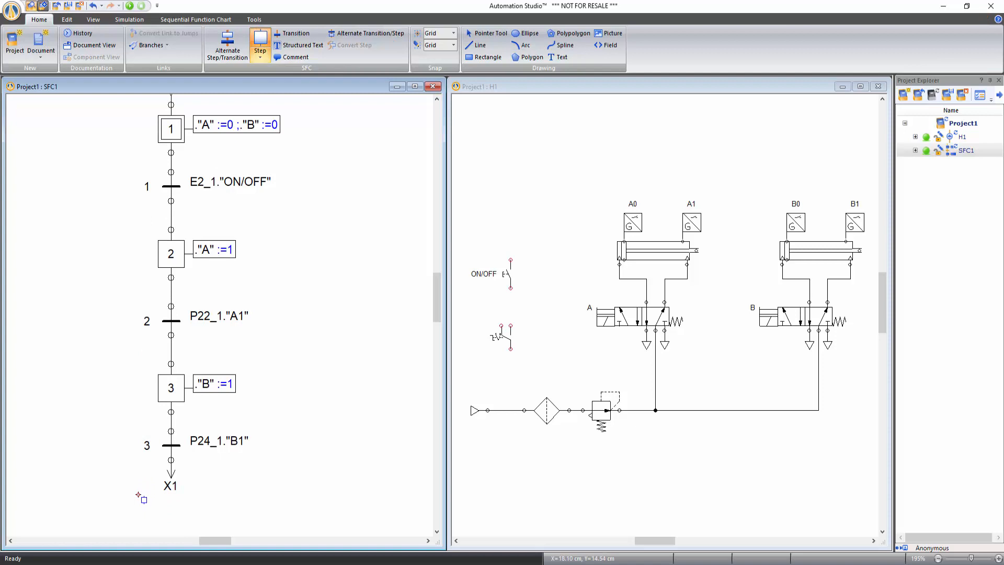
{"action": "left_click", "coordinate": [136, 495]}
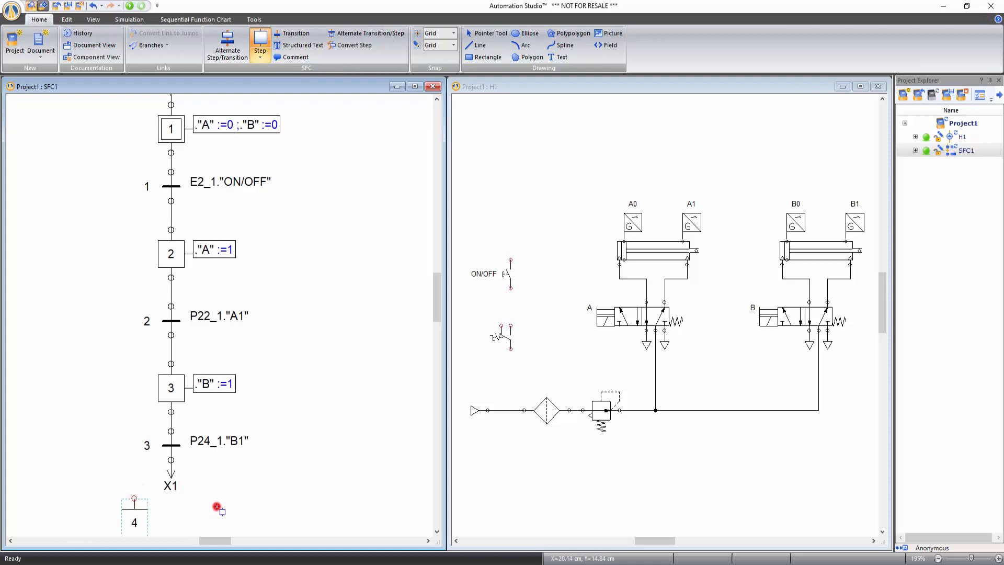
{"action": "left_click", "coordinate": [217, 507]}
{"action": "right_click", "coordinate": [255, 502]}
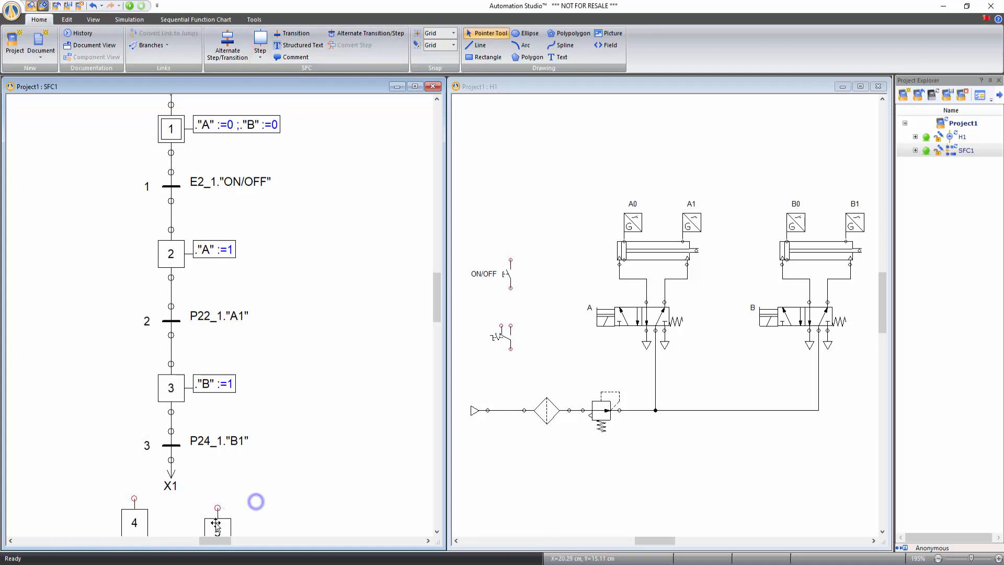
{"action": "left_click", "coordinate": [215, 523]}
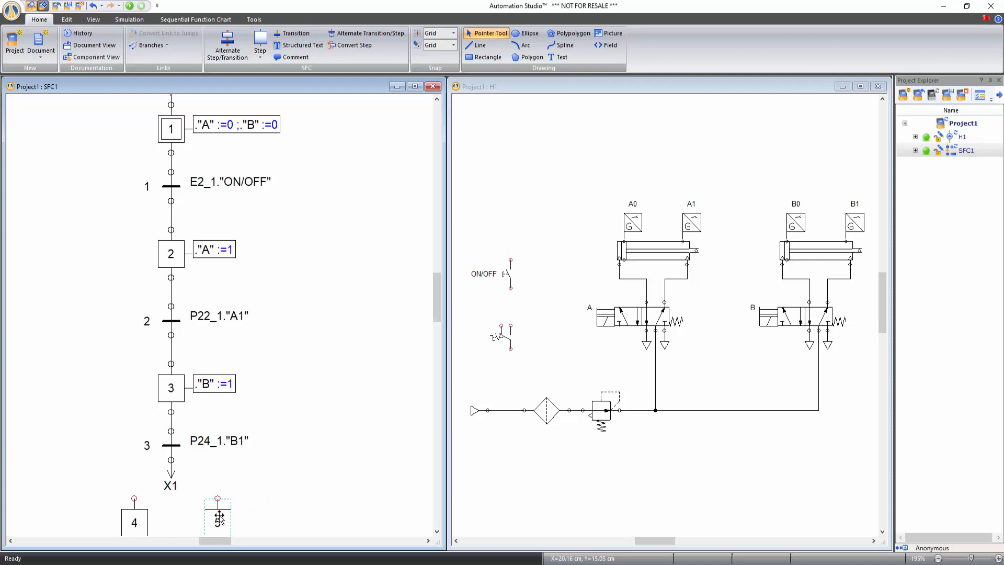
{"action": "left_click", "coordinate": [296, 505]}
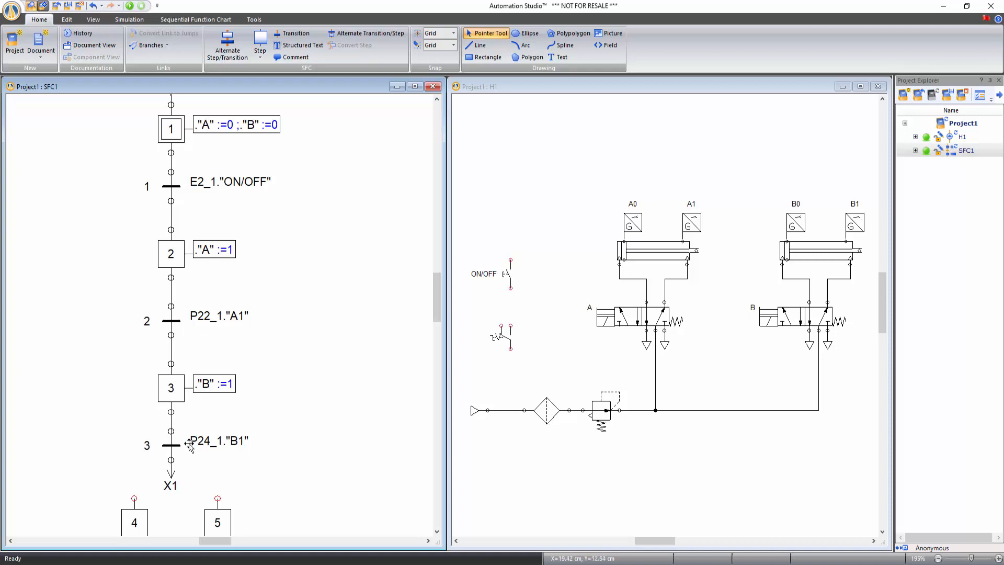
Delete the return link between transition 3 and initial step 1.
{"action": "left_click", "coordinate": [171, 473]}
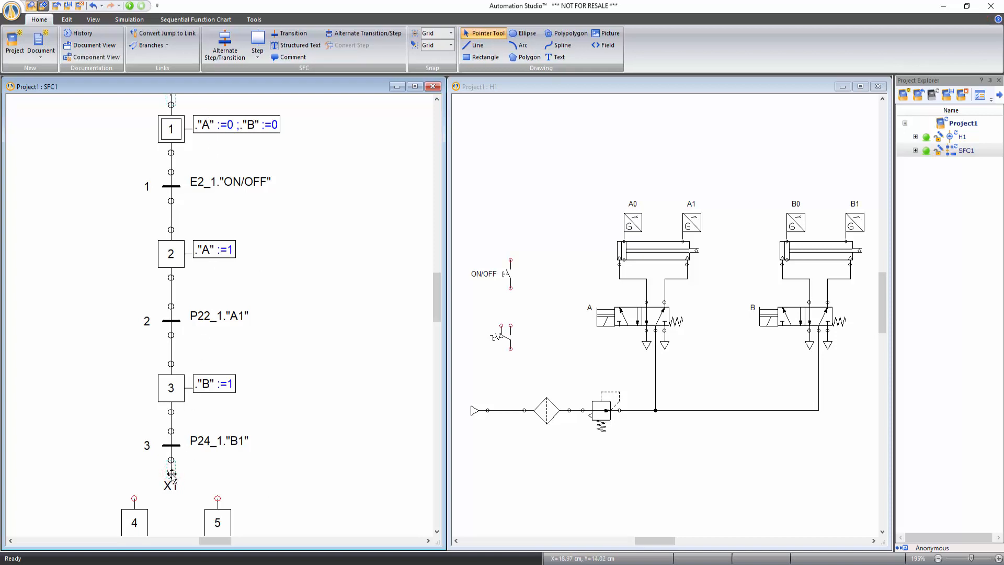
{"action": "right_click", "coordinate": [285, 418]}
{"action": "left_click", "coordinate": [319, 306]}
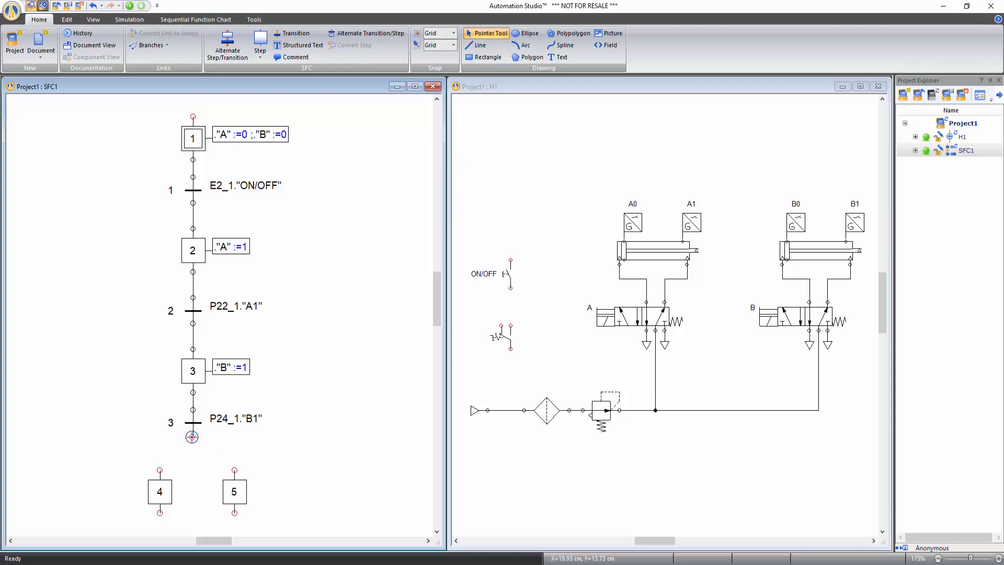
Connect the output of transition 3 to both step 4 and step 5, forming a simultaneous divergence.
{"action": "left_click_drag", "start_coordinate": [192, 437], "coordinate": [160, 470]}
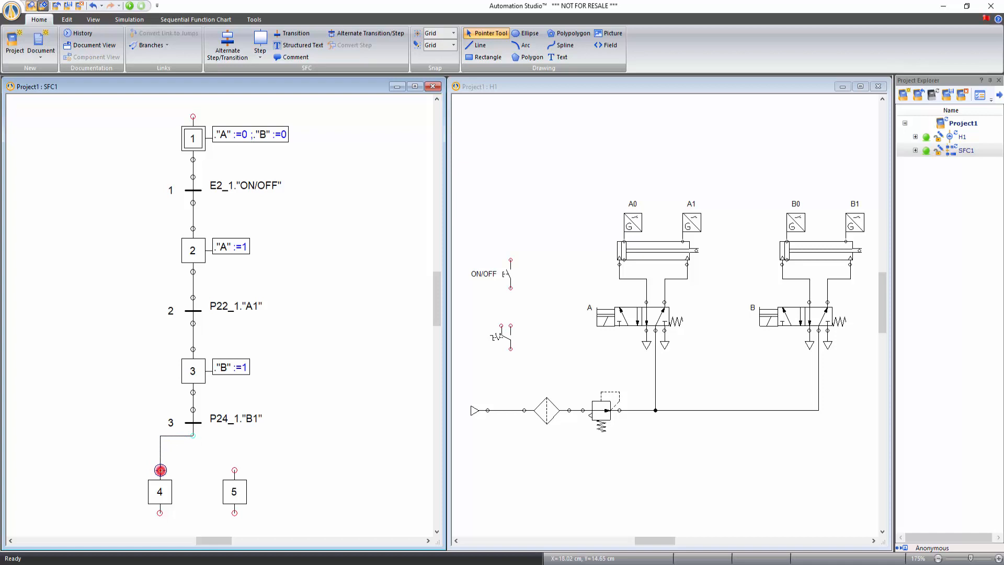
{"action": "left_click", "coordinate": [187, 464]}
{"action": "mouse_move", "coordinate": [201, 436]}
{"action": "left_mouse_down"}
{"action": "mouse_move", "coordinate": [238, 460]}
{"action": "mouse_move", "coordinate": [234, 472]}
{"action": "left_mouse_up"}
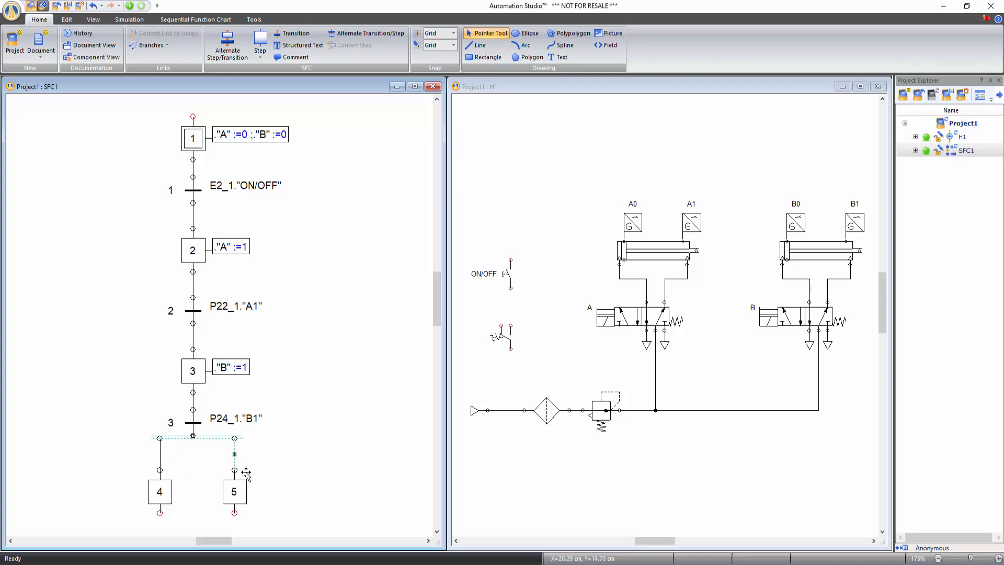
{"action": "left_click", "coordinate": [290, 462]}
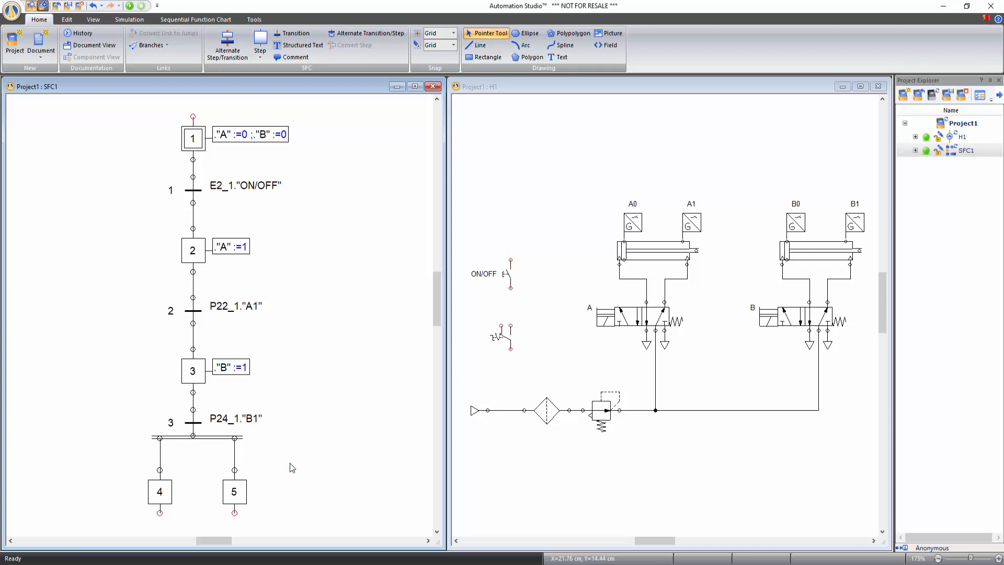
Place a new transition below steps 4 and 5, centred between them.
{"action": "left_click", "coordinate": [291, 33]}
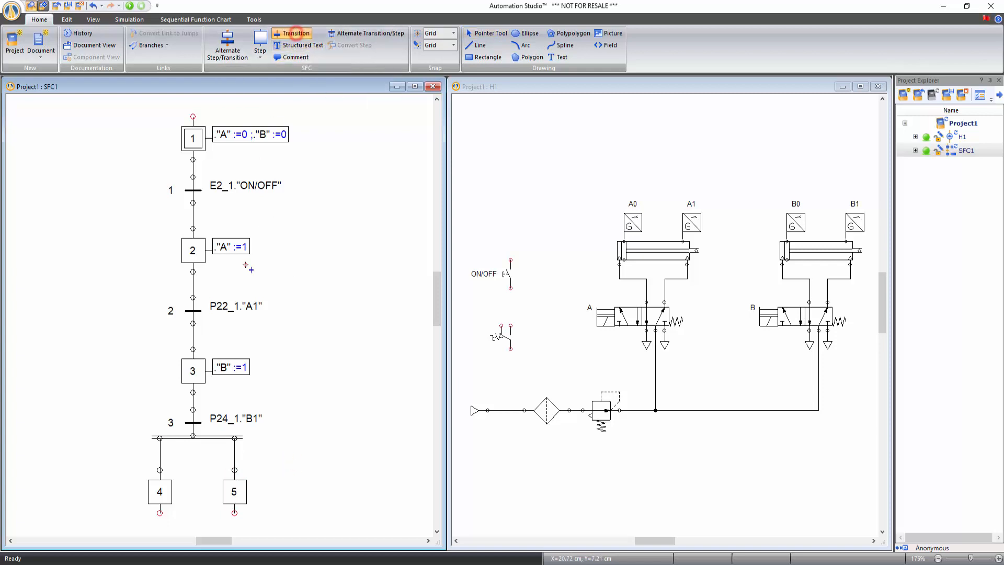
{"action": "scroll", "coordinate": [194, 523], "scroll_direction": "down", "scroll_amount": 1}
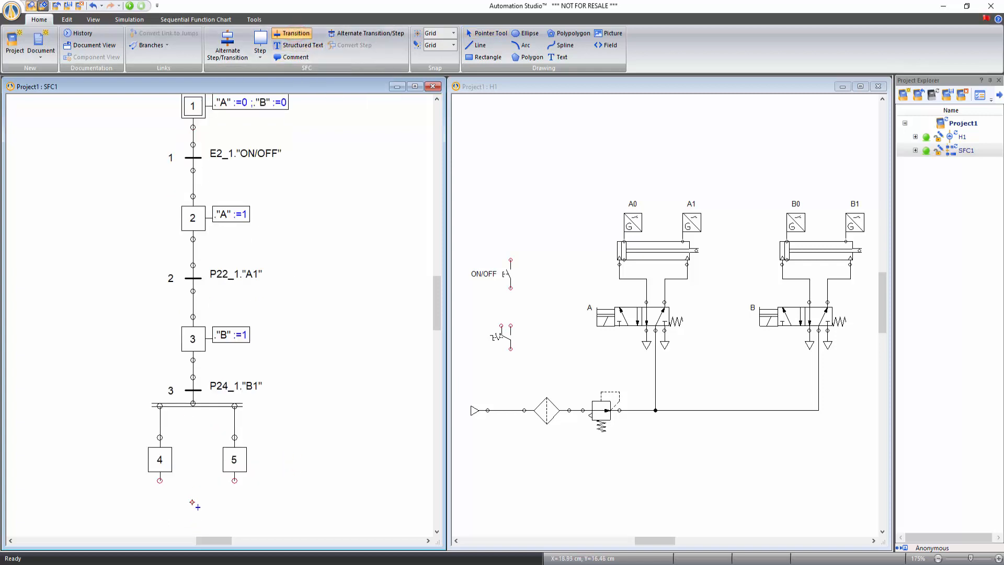
{"action": "left_click", "coordinate": [193, 506]}
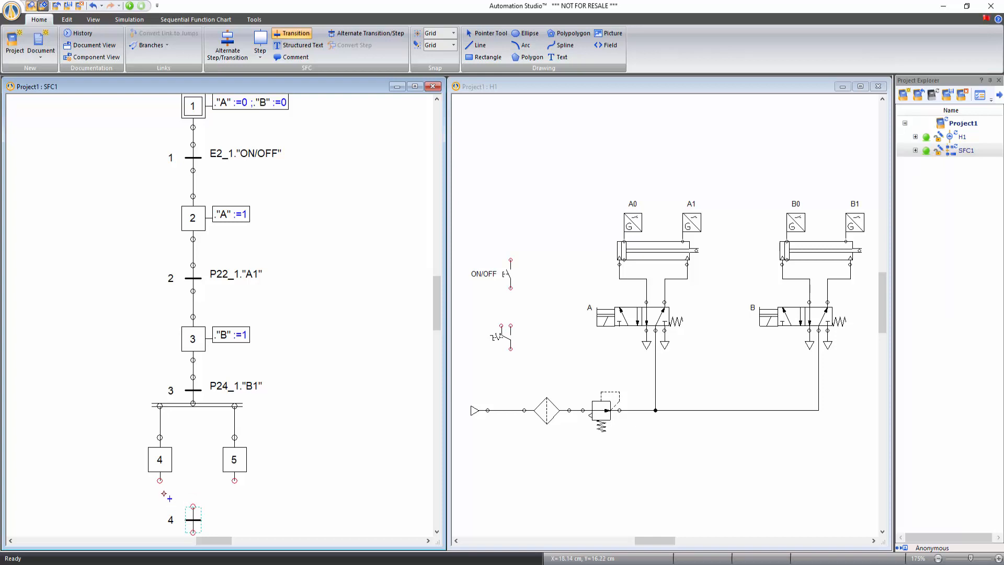
{"action": "key", "text": "Escape"}
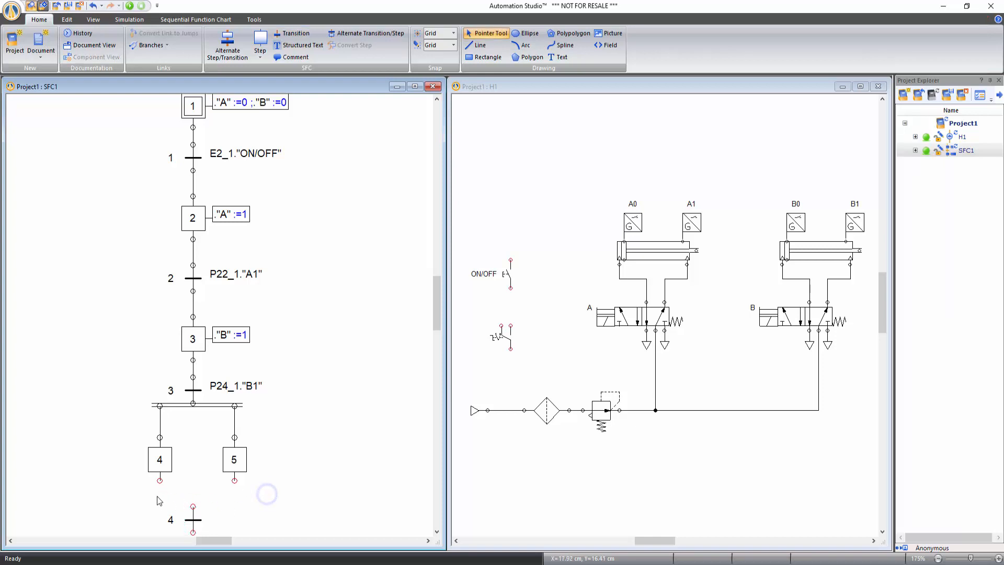
Connect the outputs of steps 4 and 5 to the input of transition 4, forming a simultaneous convergence.
{"action": "left_click_drag", "start_coordinate": [158, 482], "coordinate": [193, 506]}
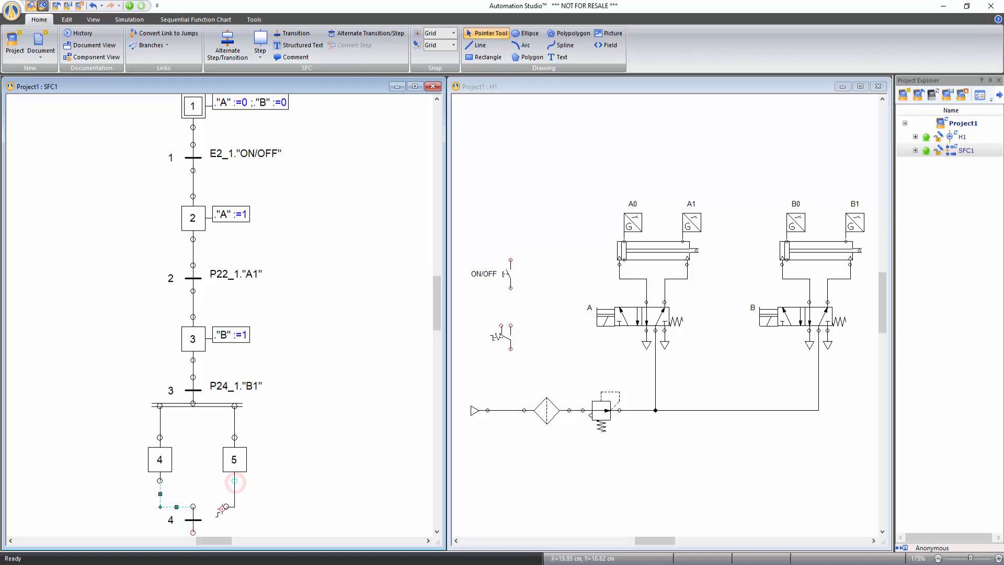
{"action": "left_click", "coordinate": [192, 508]}
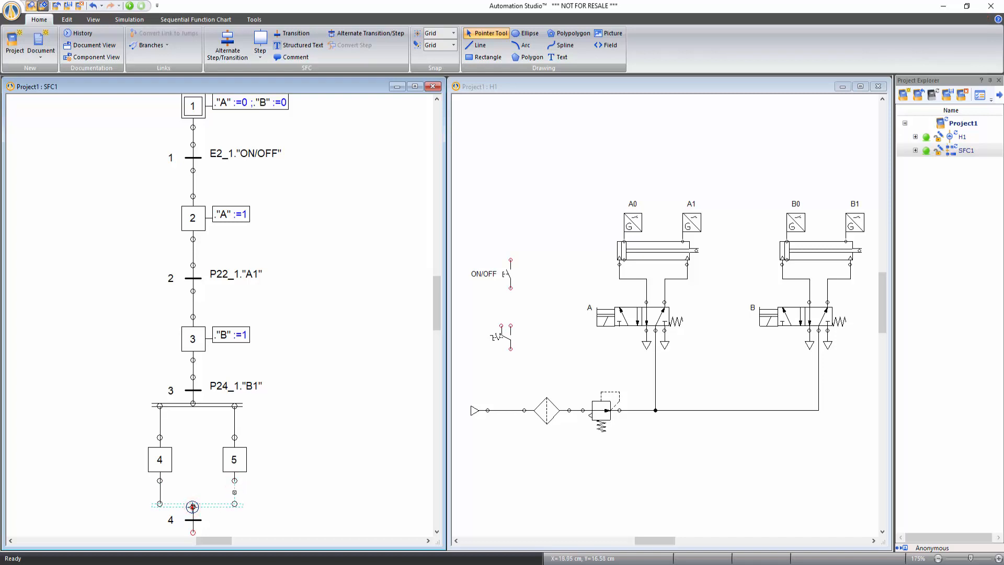
{"action": "left_click", "coordinate": [293, 494]}
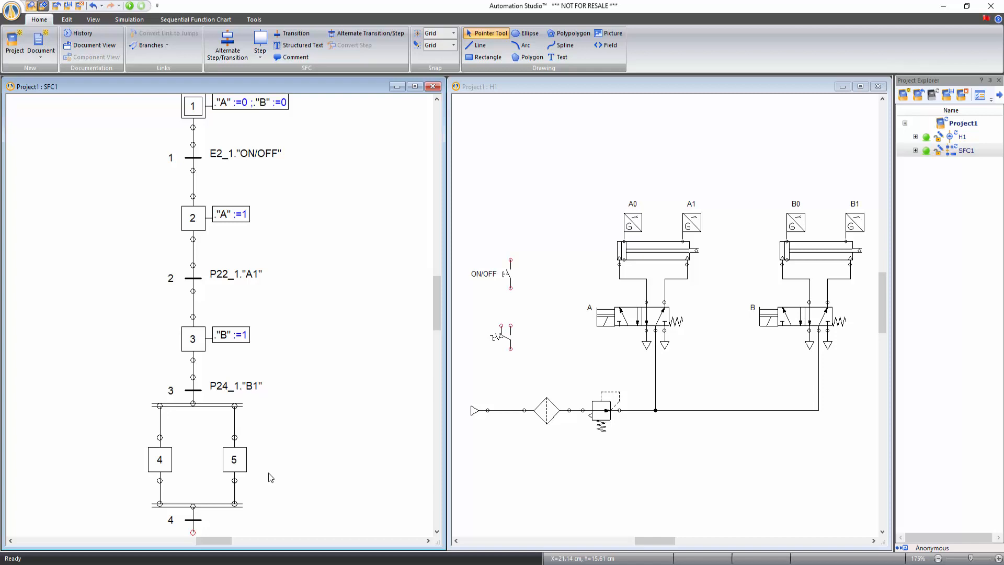
{"action": "right_click", "coordinate": [283, 449]}
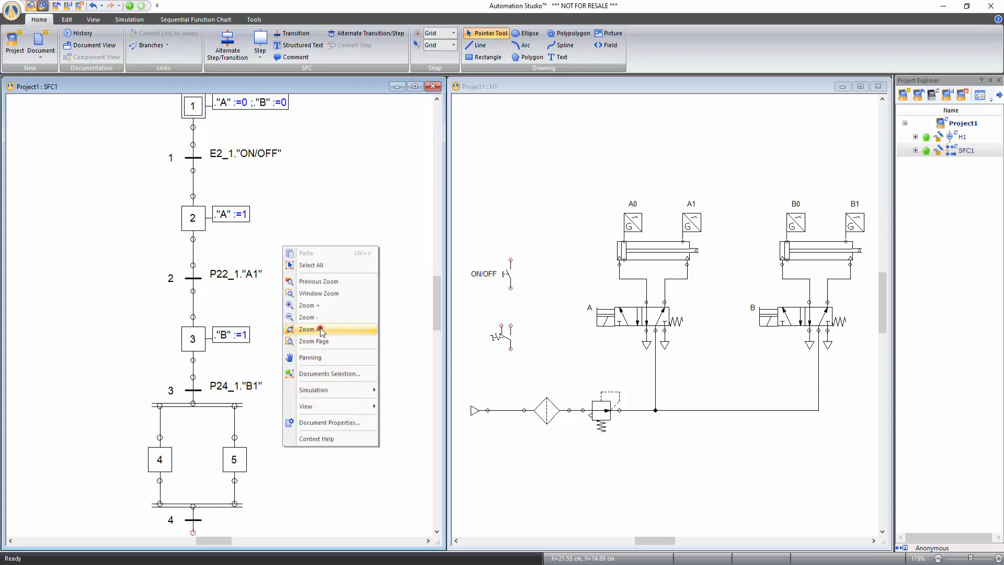
{"action": "left_click", "coordinate": [321, 330]}
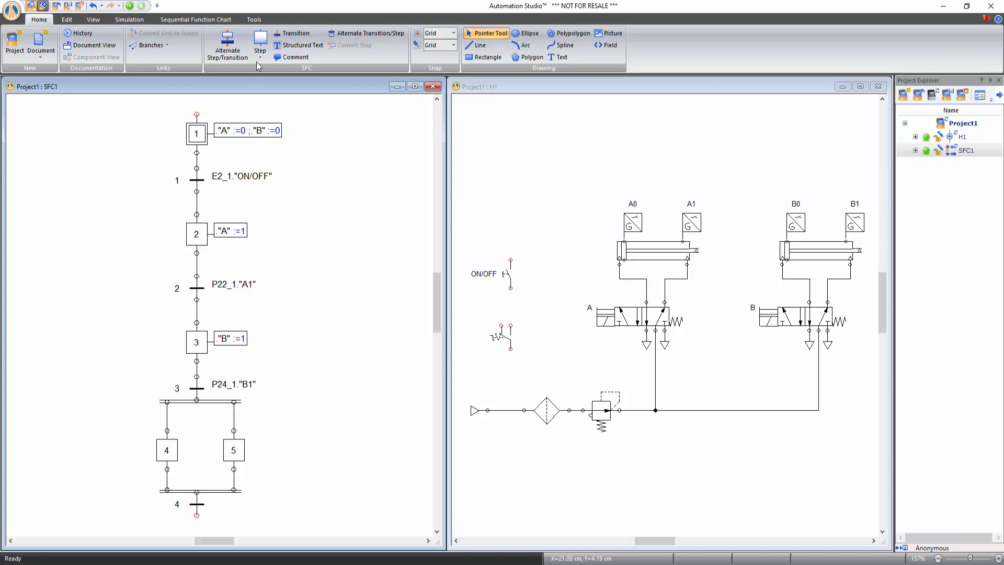
Place a new standard step directly below transition 4 in the SFC diagram.
{"action": "left_click", "coordinate": [260, 40]}
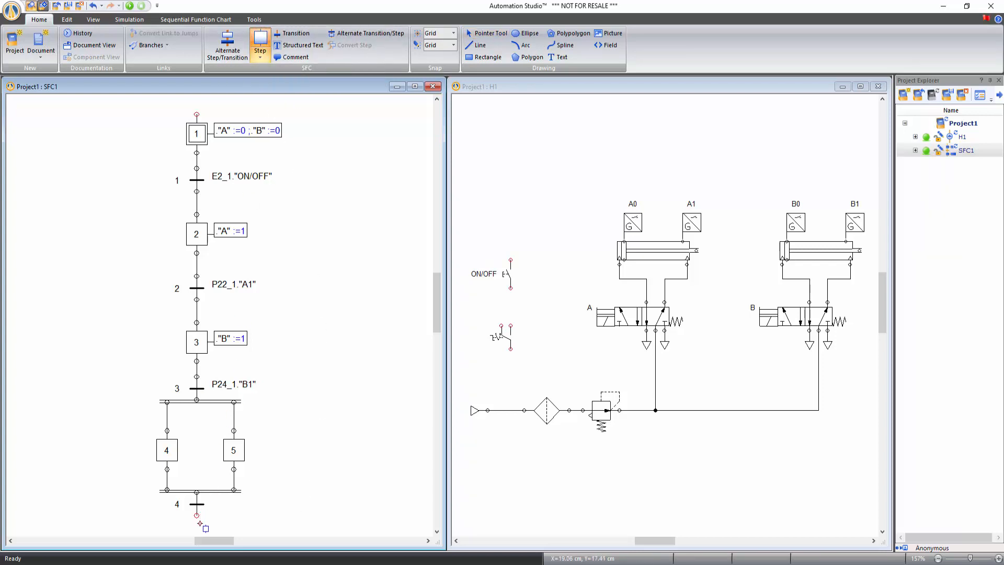
{"action": "scroll", "coordinate": [198, 528], "scroll_direction": "down", "scroll_amount": 1}
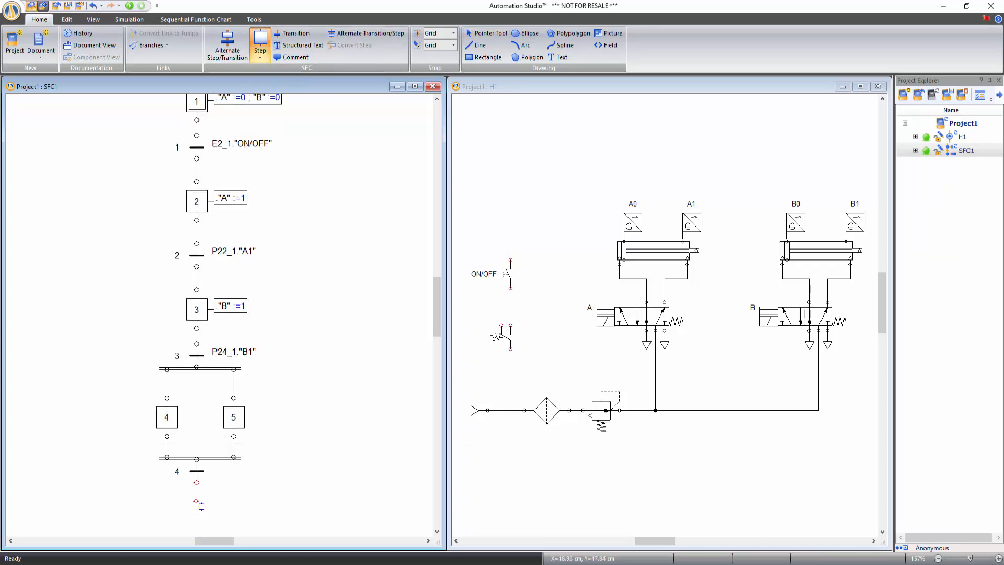
{"action": "left_click", "coordinate": [196, 515]}
{"action": "scroll", "coordinate": [230, 489], "scroll_direction": "down", "scroll_amount": 1}
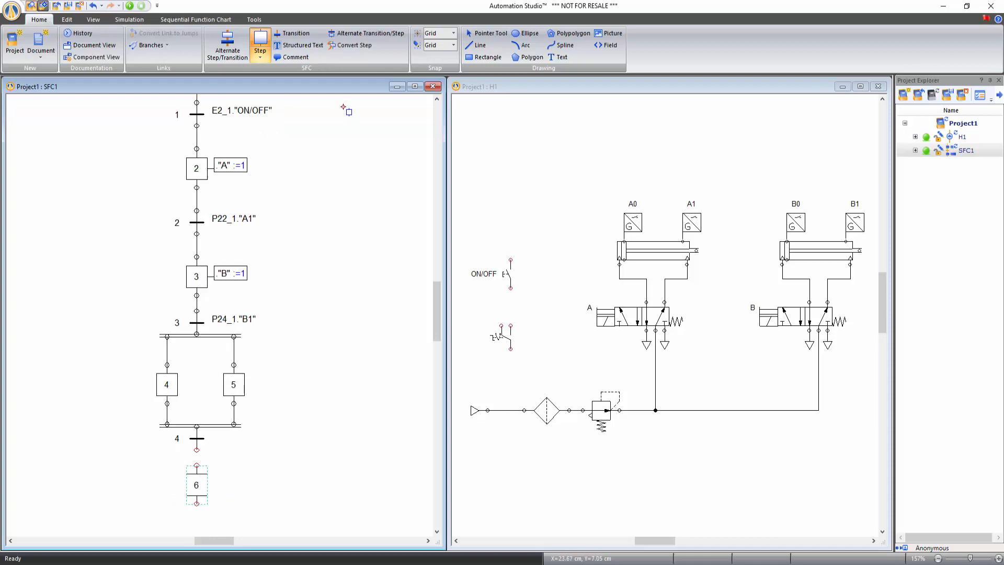
Place two new transitions below step 6, one on either side of it at the same height.
{"action": "left_click", "coordinate": [293, 33]}
{"action": "scroll", "coordinate": [141, 398], "scroll_direction": "down", "scroll_amount": 1}
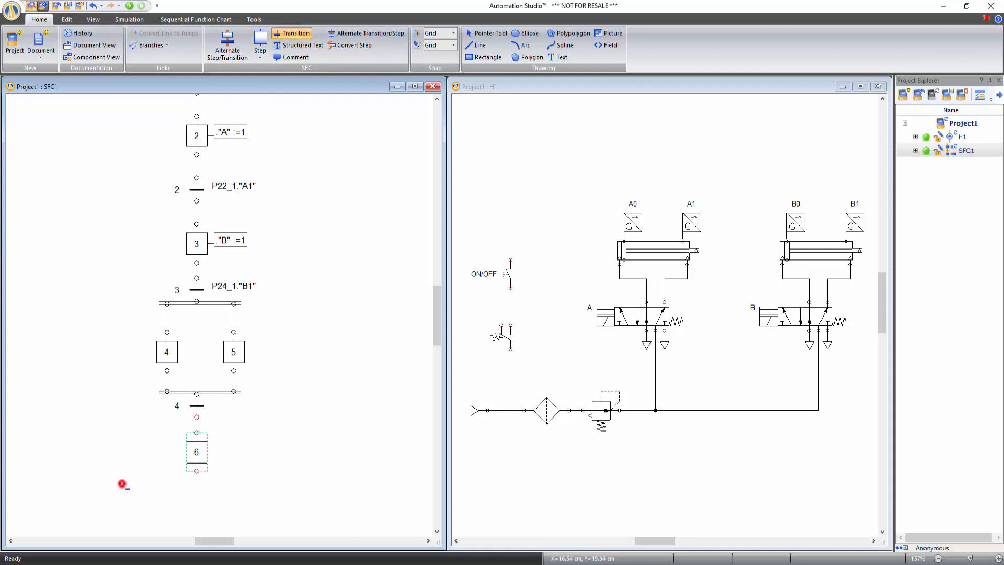
{"action": "left_click", "coordinate": [123, 485]}
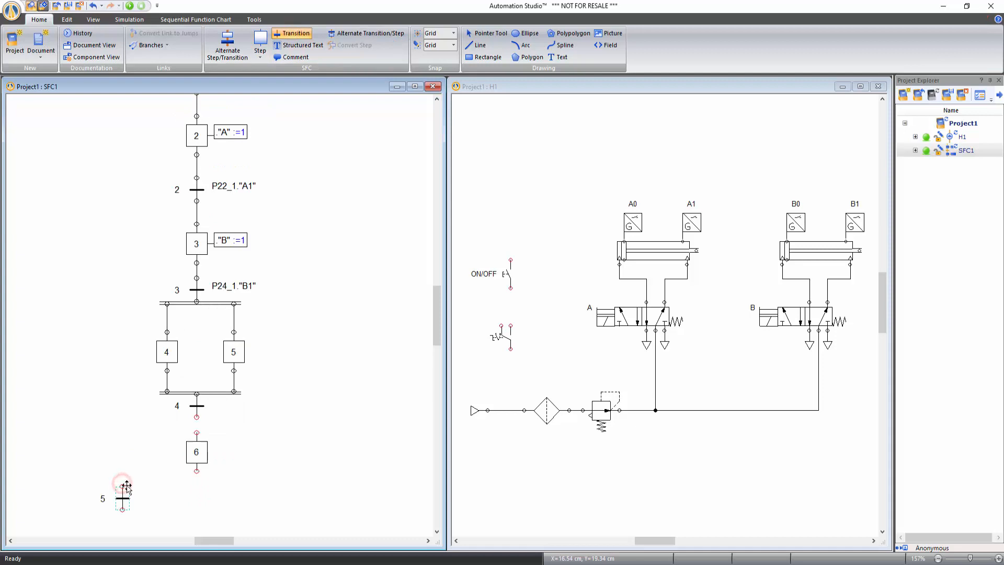
{"action": "left_click", "coordinate": [271, 486]}
{"action": "right_click", "coordinate": [302, 448]}
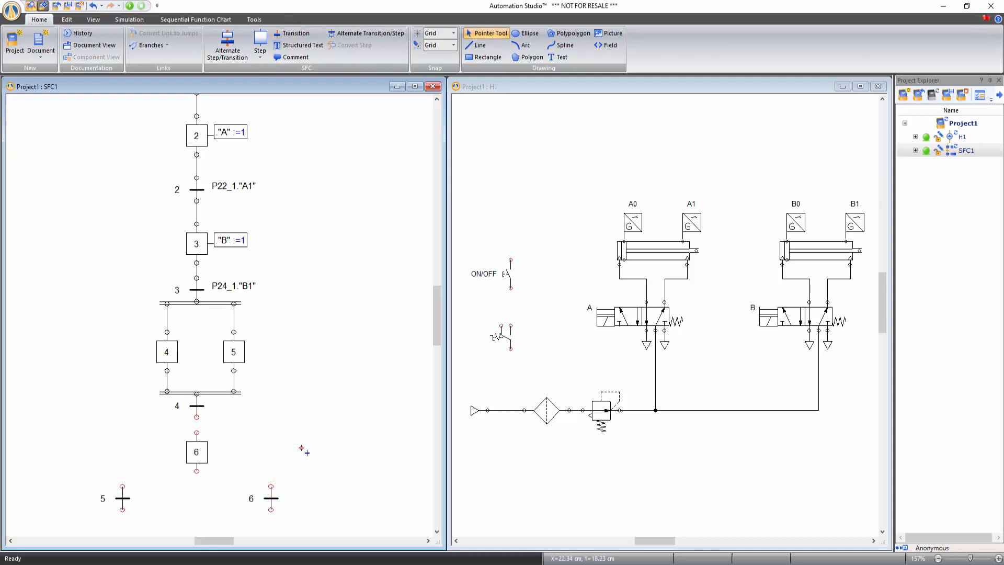
{"action": "right_click", "coordinate": [303, 449]}
{"action": "left_click", "coordinate": [337, 330]}
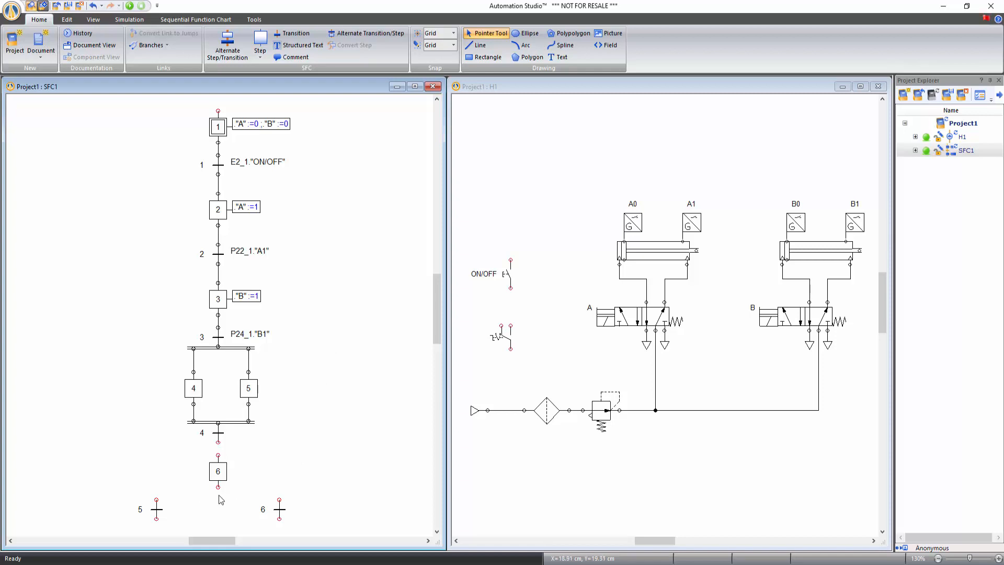
Connect the output of step 6 to the inputs of transitions 5 and 6, forming an alternative divergence.
{"action": "left_click_drag", "start_coordinate": [218, 487], "coordinate": [157, 498]}
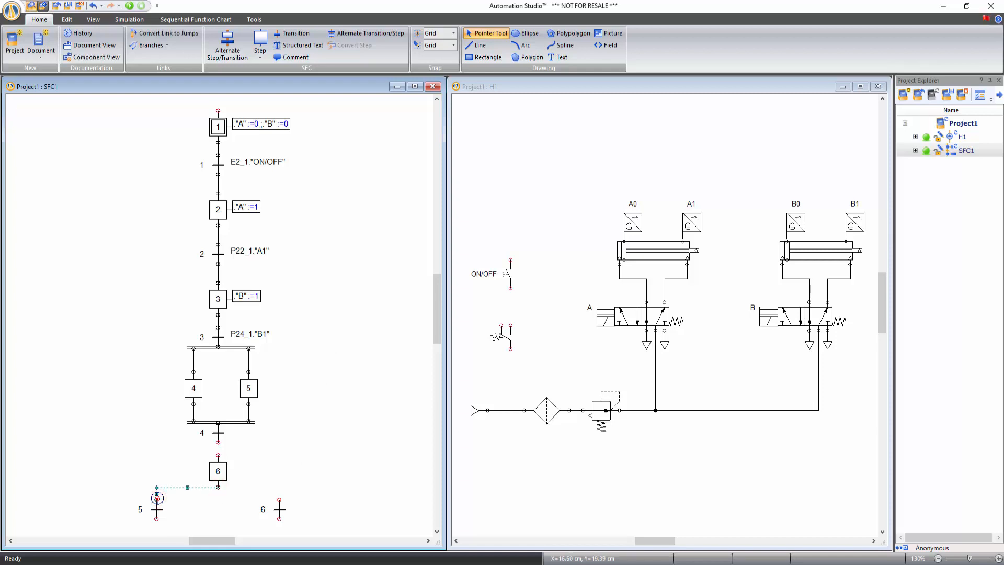
{"action": "left_click", "coordinate": [211, 507]}
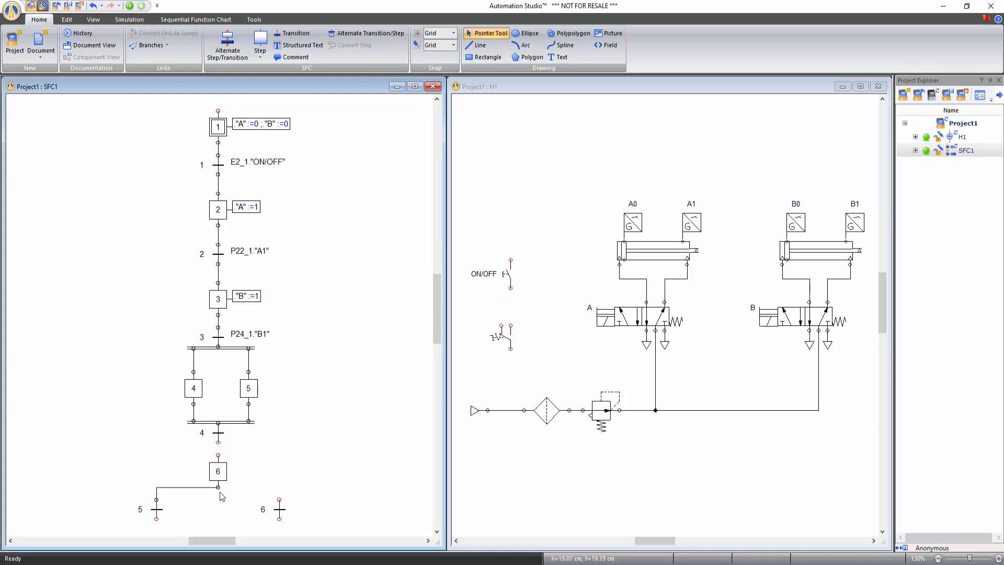
{"action": "left_click", "coordinate": [218, 487]}
{"action": "left_click_drag", "start_coordinate": [219, 487], "coordinate": [279, 496]}
{"action": "left_click", "coordinate": [313, 505]}
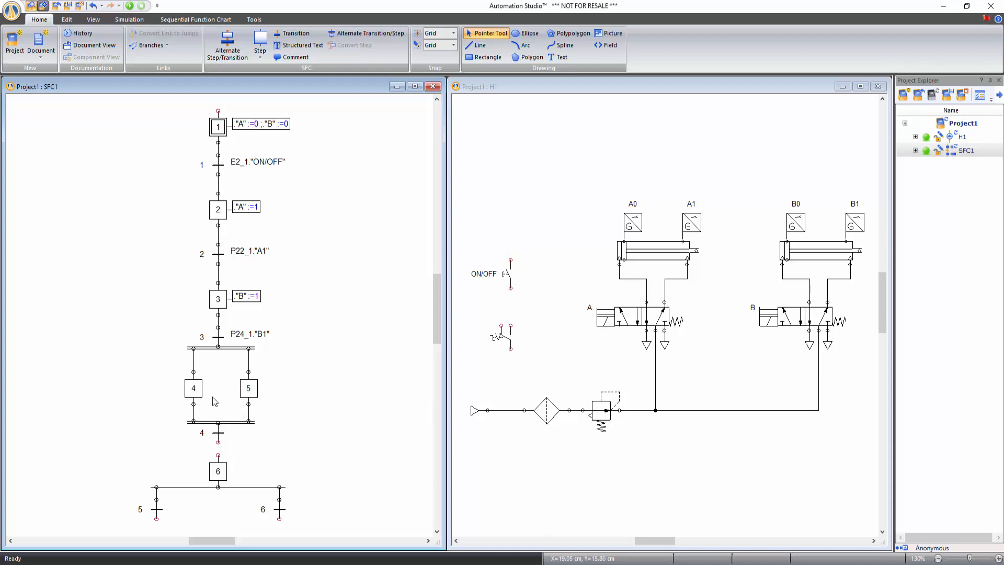
Set the action of step 4 to "A" :=0, using the internal Boolean variable A.
{"action": "double_click", "coordinate": [196, 388]}
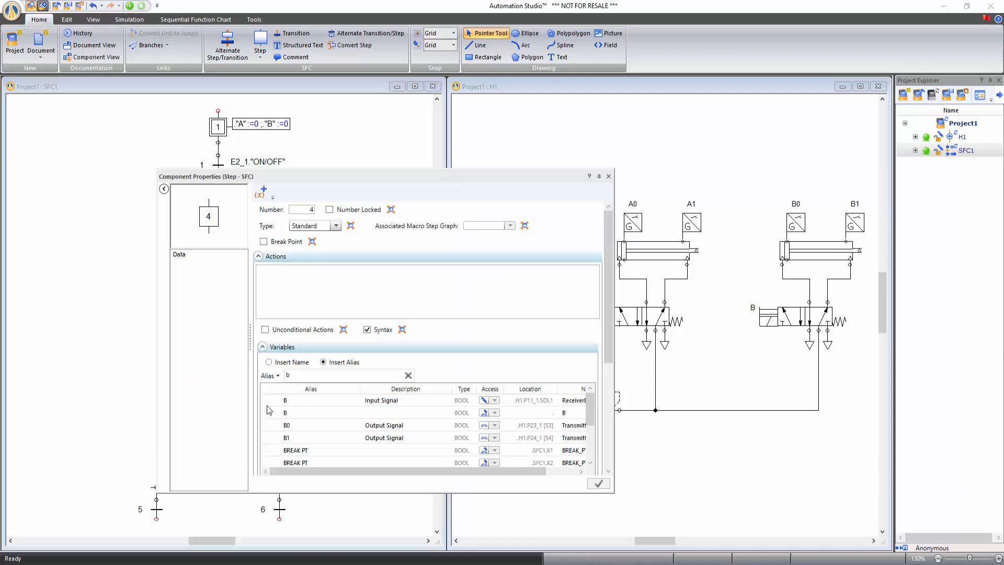
{"action": "double_click", "coordinate": [287, 376]}
{"action": "type", "text": "A"}
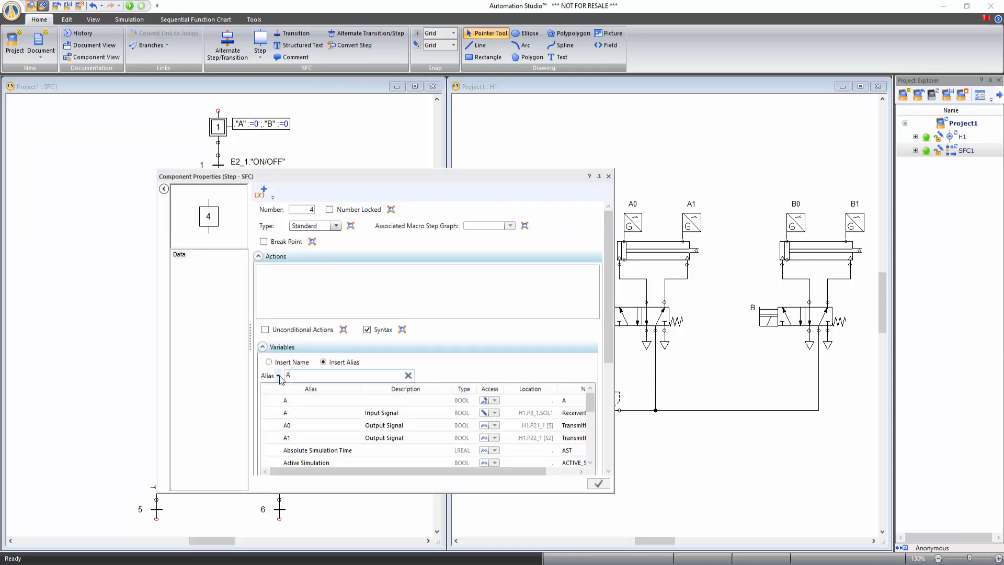
{"action": "left_click", "coordinate": [302, 401]}
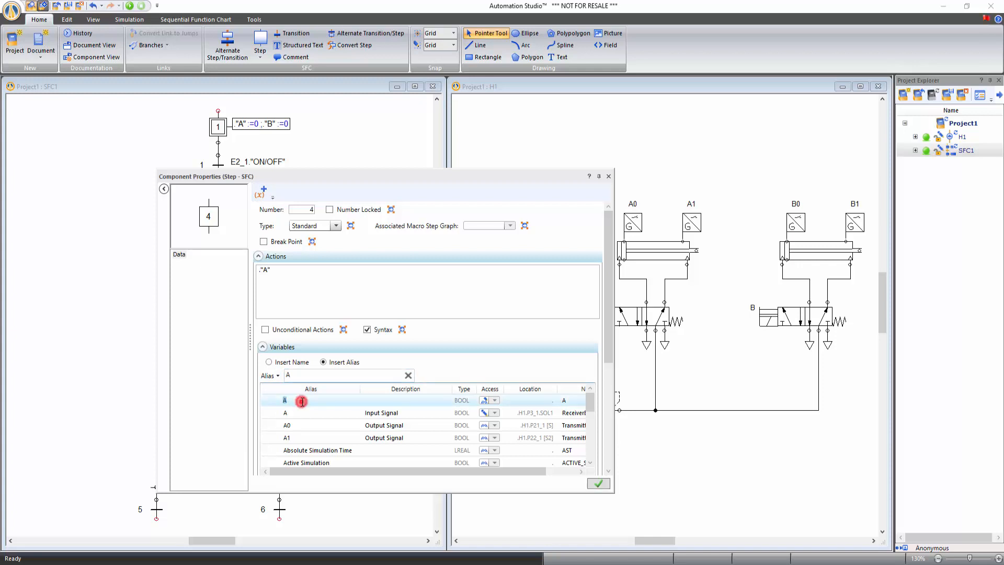
{"action": "left_click_drag", "start_coordinate": [607, 351], "coordinate": [610, 443]}
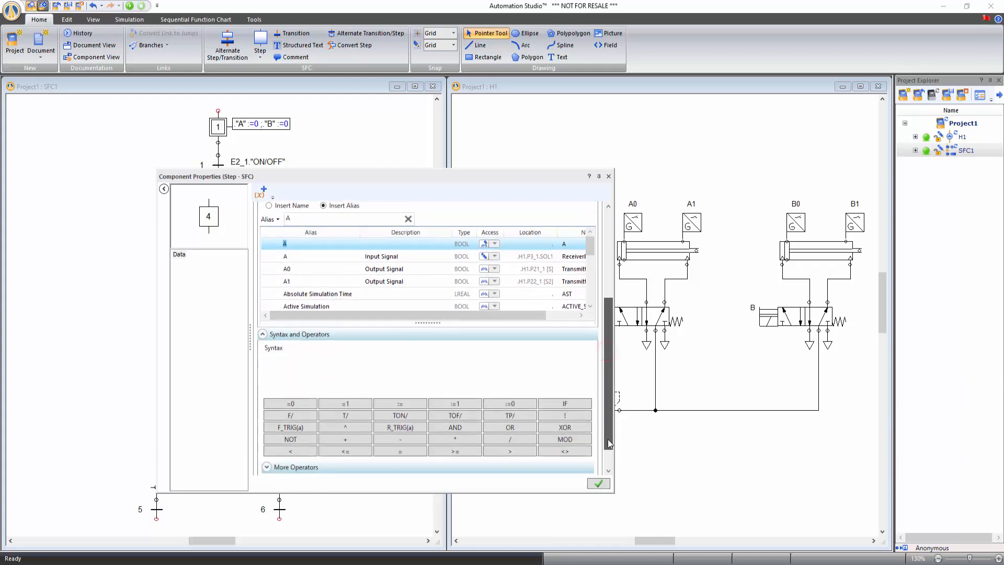
{"action": "left_click", "coordinate": [521, 400]}
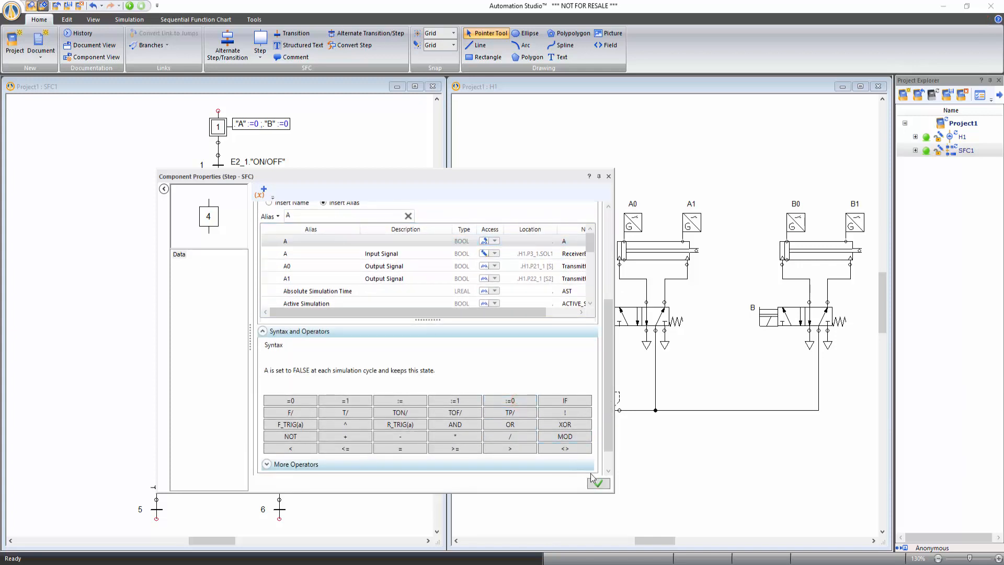
{"action": "left_click_drag", "start_coordinate": [607, 428], "coordinate": [608, 373]}
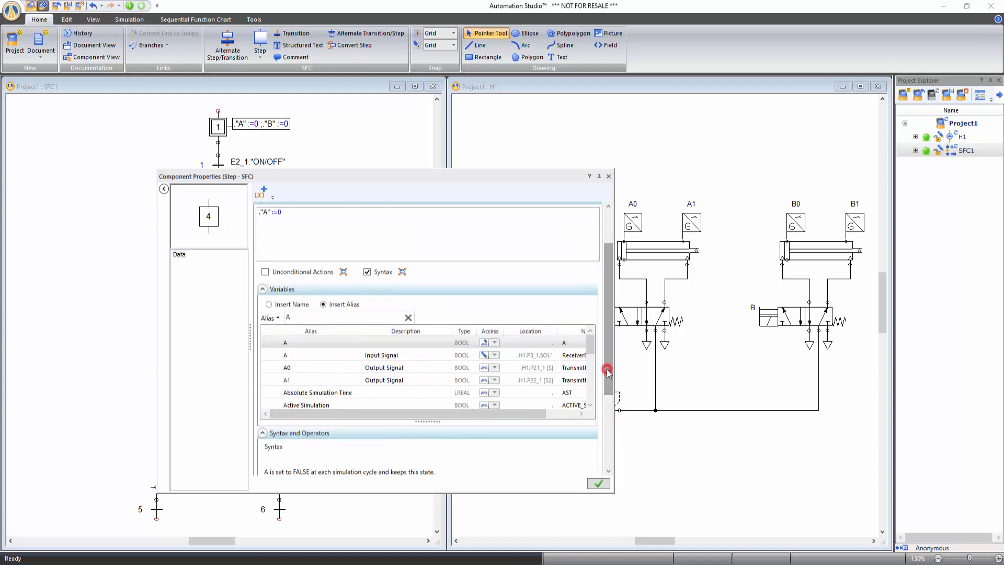
{"action": "left_click", "coordinate": [598, 484]}
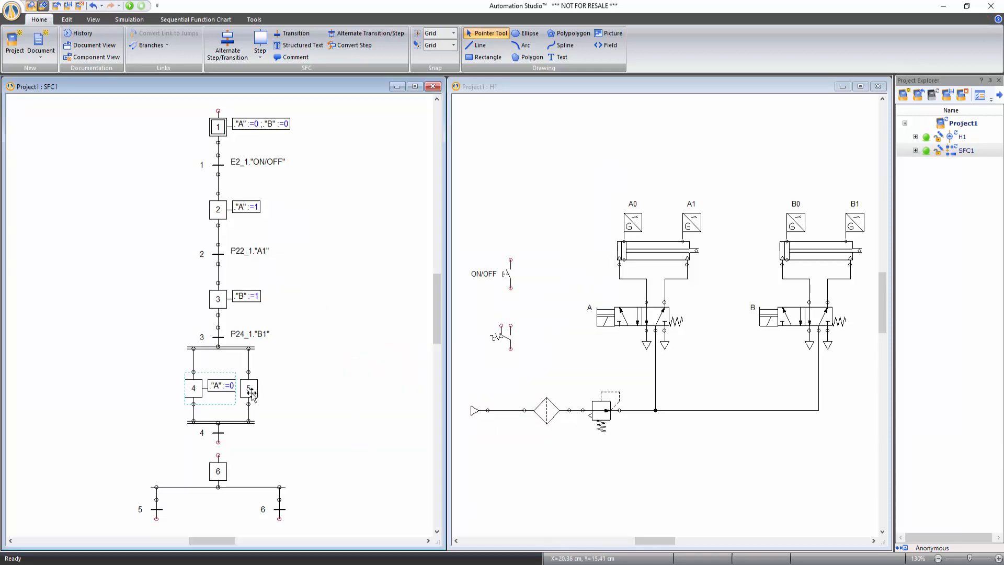
Set the action of step 5 to "B" :=0, using the internal Boolean variable B.
{"action": "double_click", "coordinate": [249, 391]}
{"action": "double_click", "coordinate": [304, 378]}
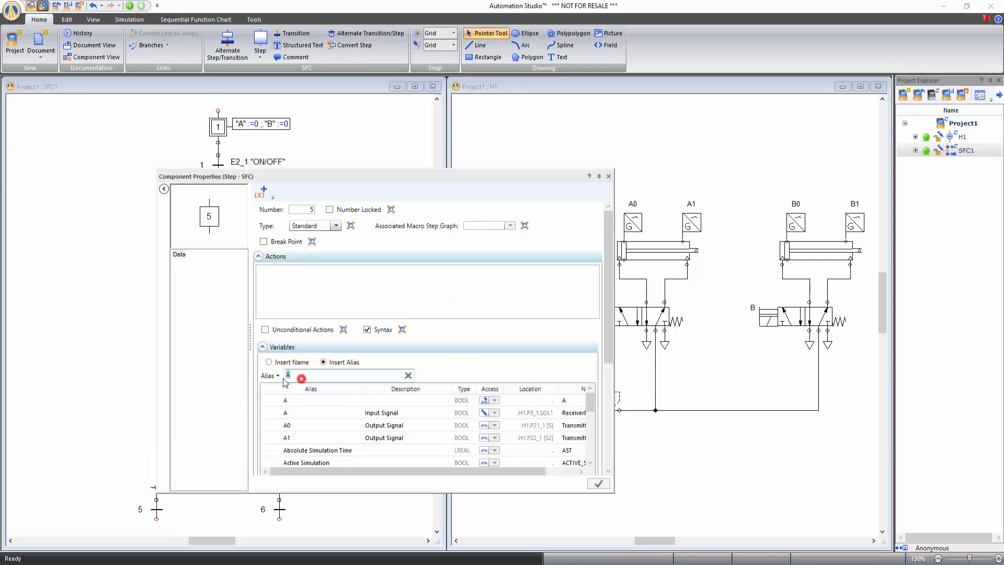
{"action": "type", "text": "b"}
{"action": "left_click", "coordinate": [297, 415]}
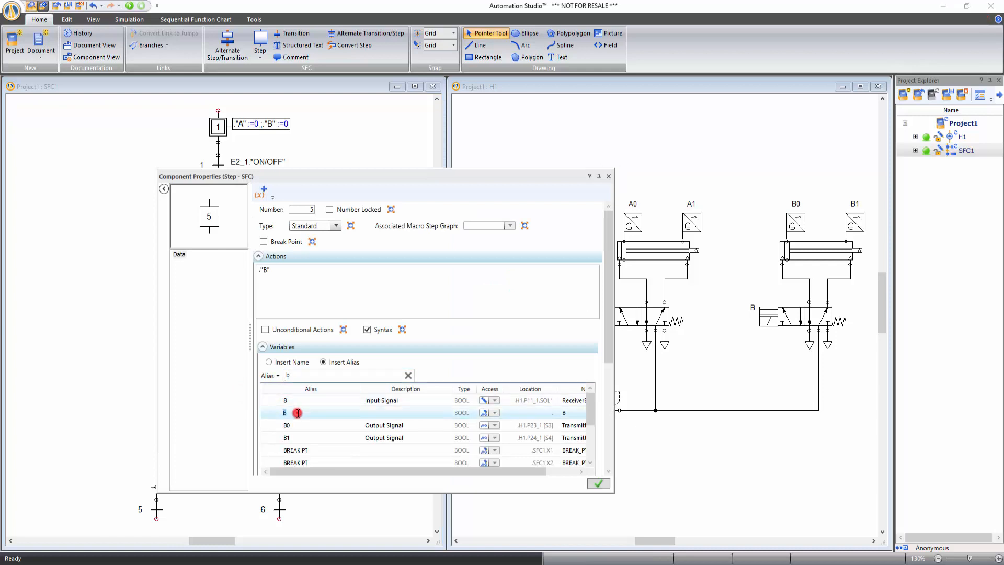
{"action": "left_click_drag", "start_coordinate": [610, 356], "coordinate": [610, 466]}
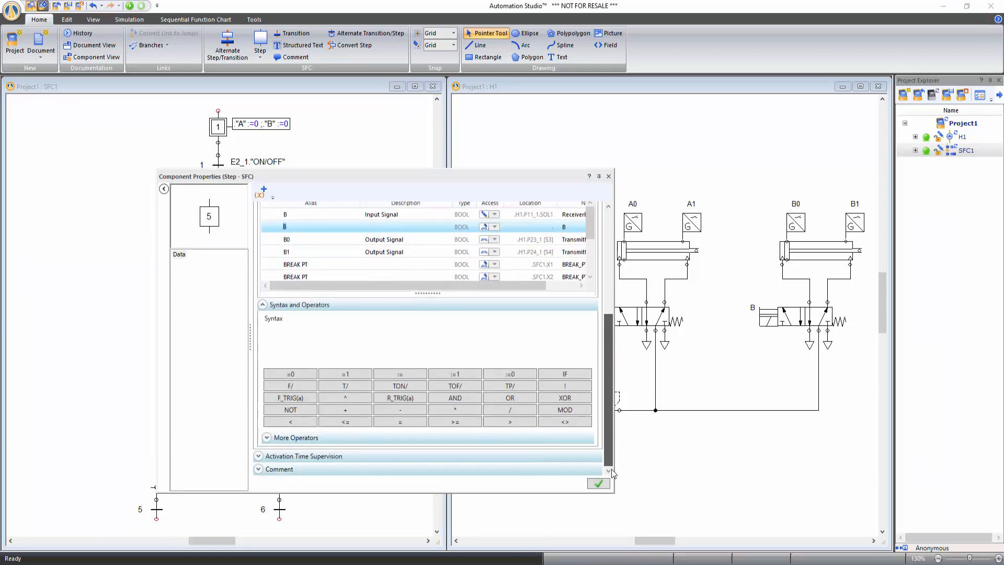
{"action": "left_click", "coordinate": [524, 373]}
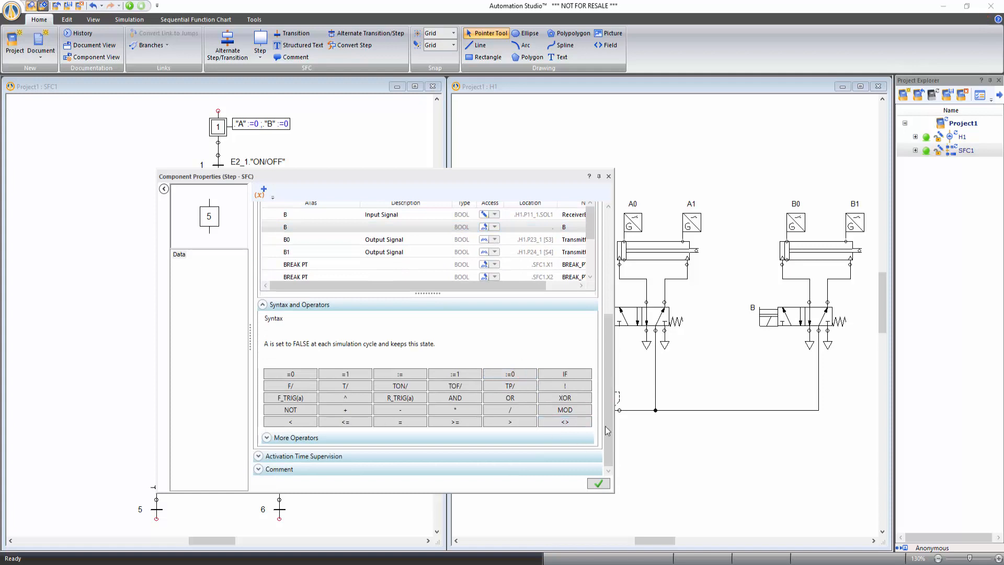
{"action": "left_click_drag", "start_coordinate": [607, 427], "coordinate": [606, 270]}
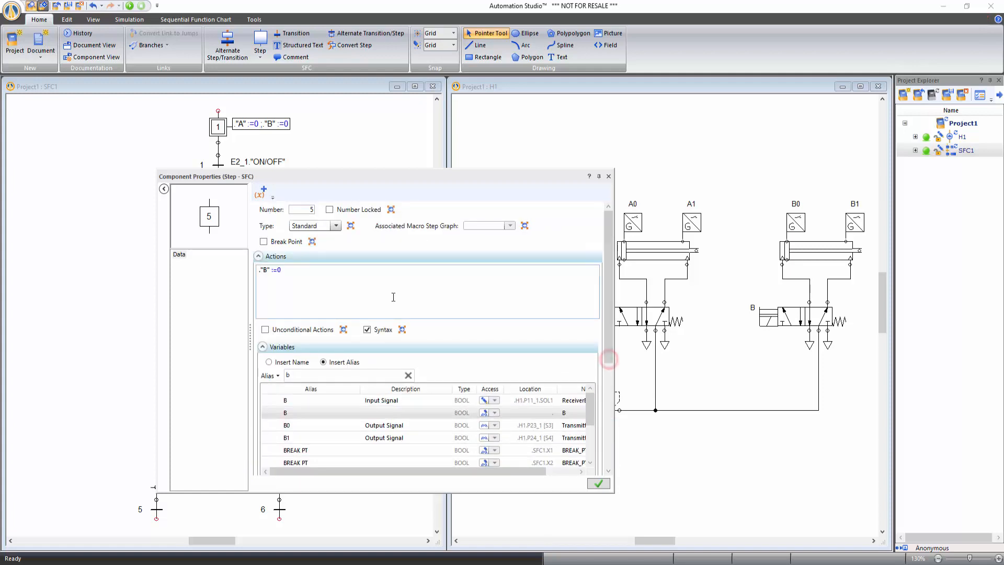
{"action": "left_click", "coordinate": [590, 485]}
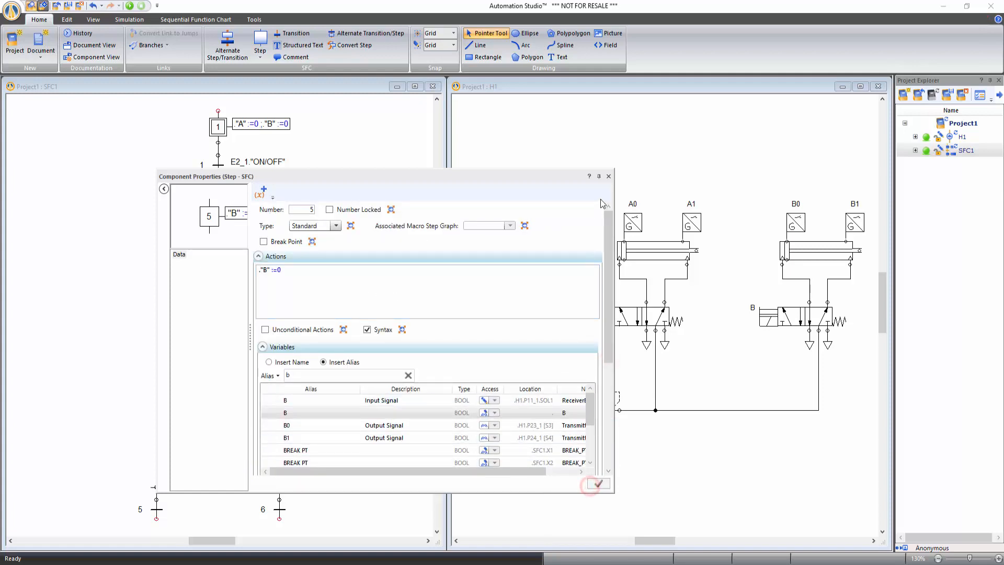
{"action": "left_click", "coordinate": [609, 177]}
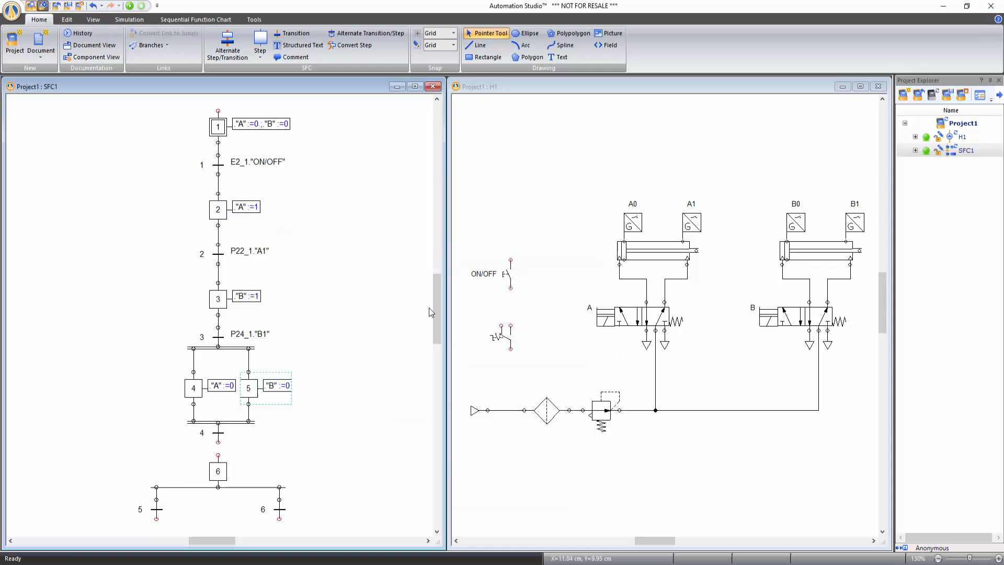
{"action": "left_click", "coordinate": [323, 441]}
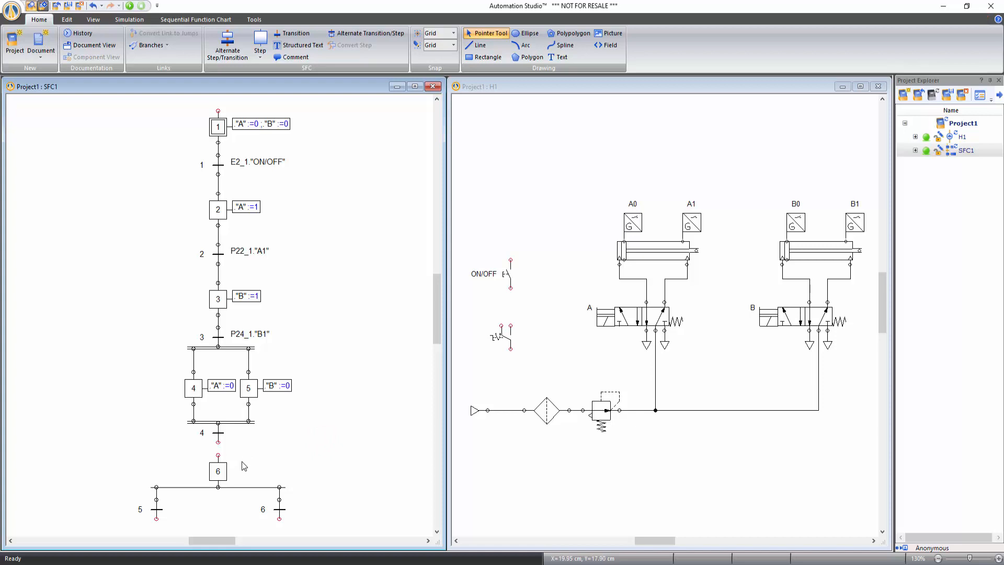
Set the condition of transition 4 to P23_1."B0" AND P21_1."A0", using the two sensors' output signals.
{"action": "double_click", "coordinate": [218, 434]}
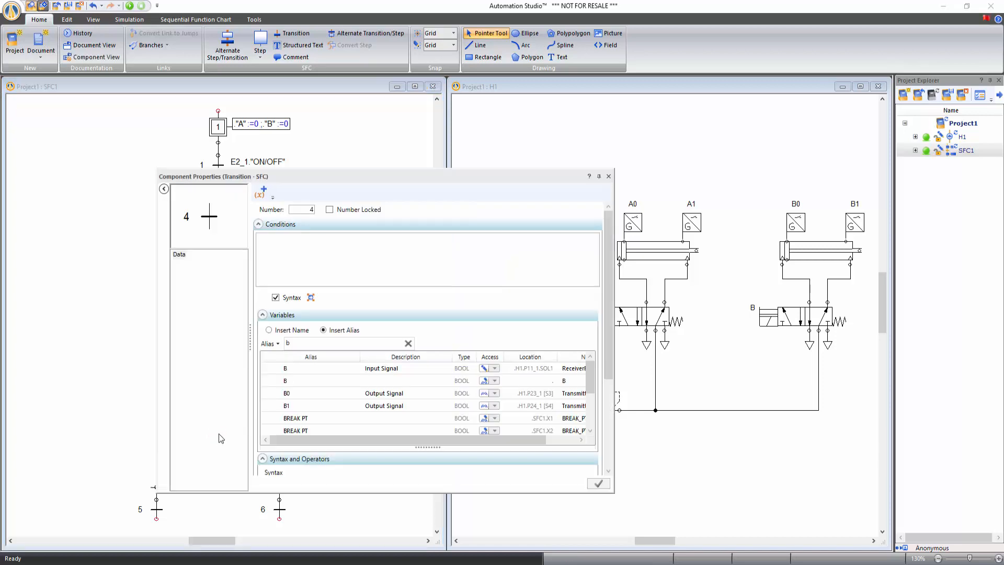
{"action": "double_click", "coordinate": [292, 393]}
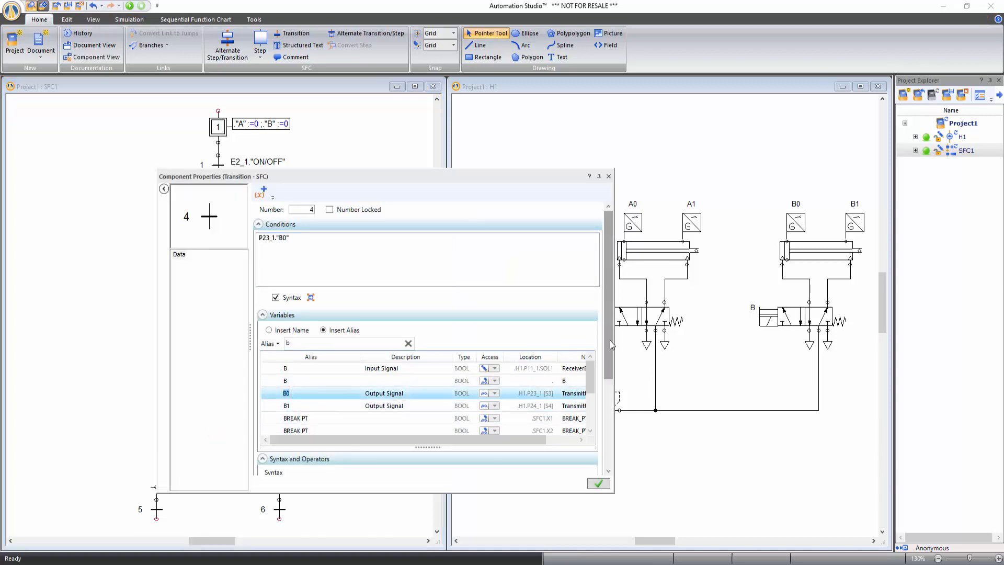
{"action": "mouse_move", "coordinate": [610, 344]}
{"action": "left_mouse_down"}
{"action": "mouse_move", "coordinate": [604, 442]}
{"action": "mouse_move", "coordinate": [608, 347]}
{"action": "left_mouse_up"}
{"action": "left_click", "coordinate": [460, 411]}
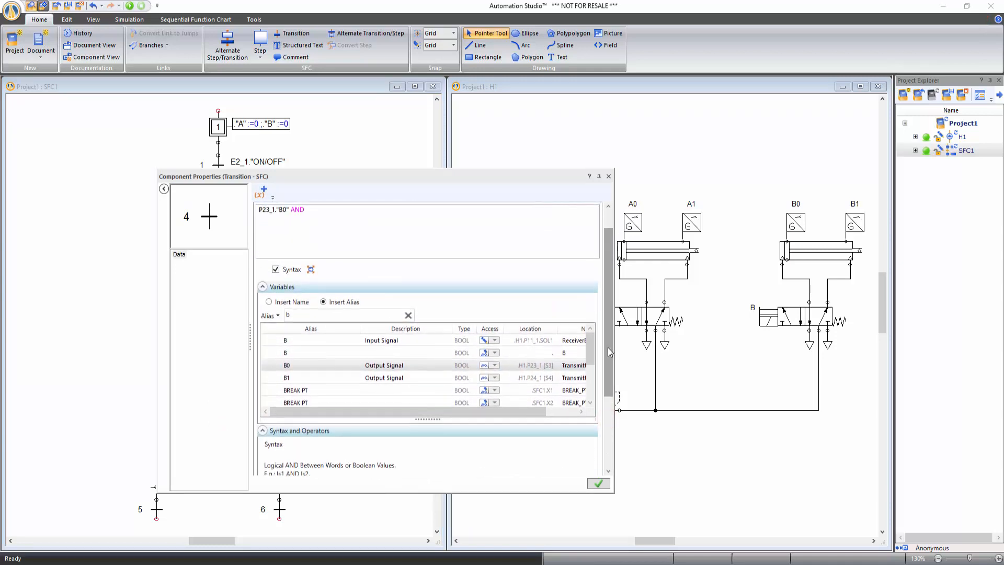
{"action": "left_click", "coordinate": [312, 314]}
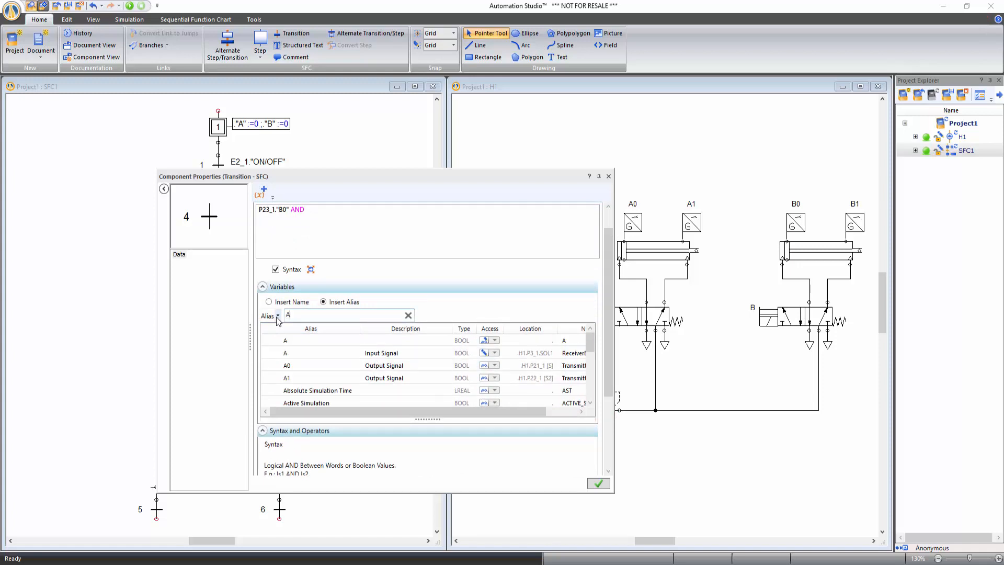
{"action": "type", "text": "A"}
{"action": "double_click", "coordinate": [317, 364]}
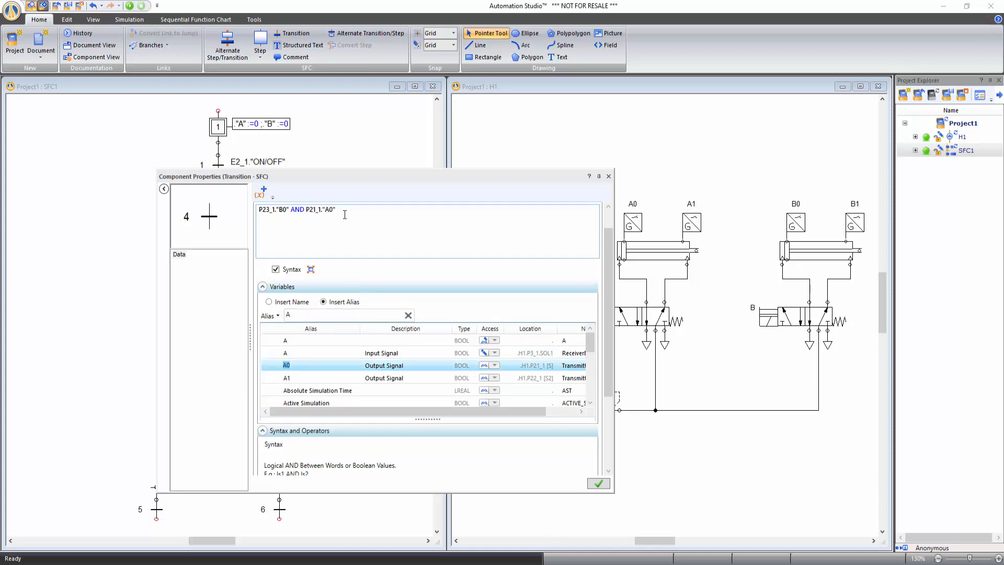
{"action": "left_click", "coordinate": [599, 485]}
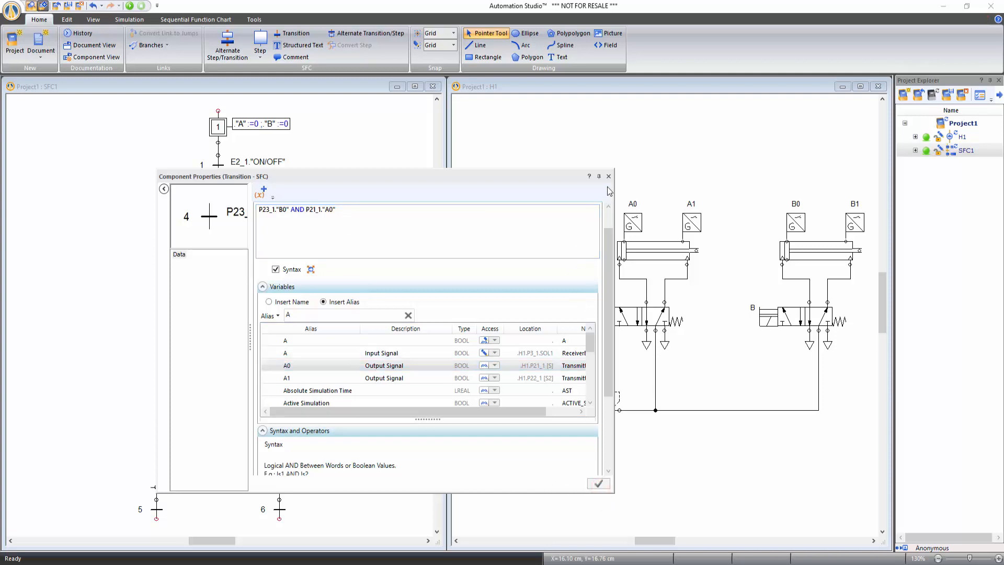
{"action": "left_click", "coordinate": [608, 176]}
Connect the output of transition 4 to the input of step 6.
{"action": "left_click", "coordinate": [327, 461]}
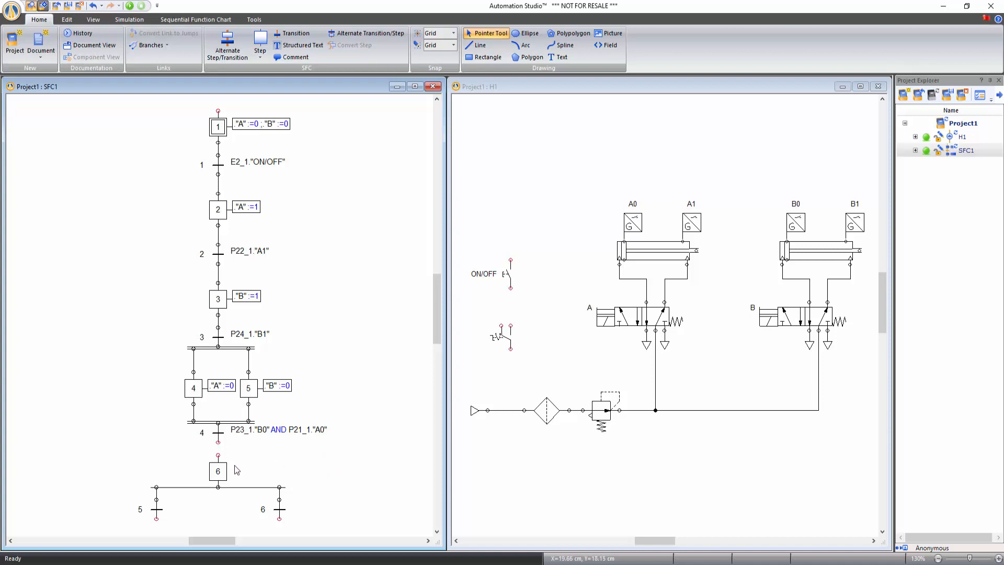
{"action": "left_click", "coordinate": [218, 443]}
{"action": "left_click", "coordinate": [219, 455]}
{"action": "double_click", "coordinate": [156, 508]}
{"action": "double_click", "coordinate": [287, 343]}
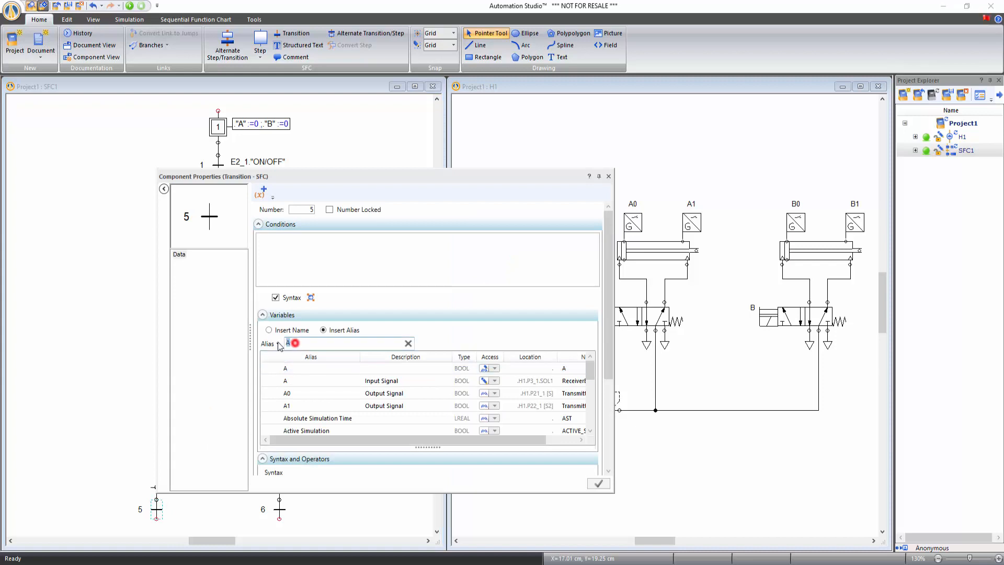
{"action": "type", "text": "St"}
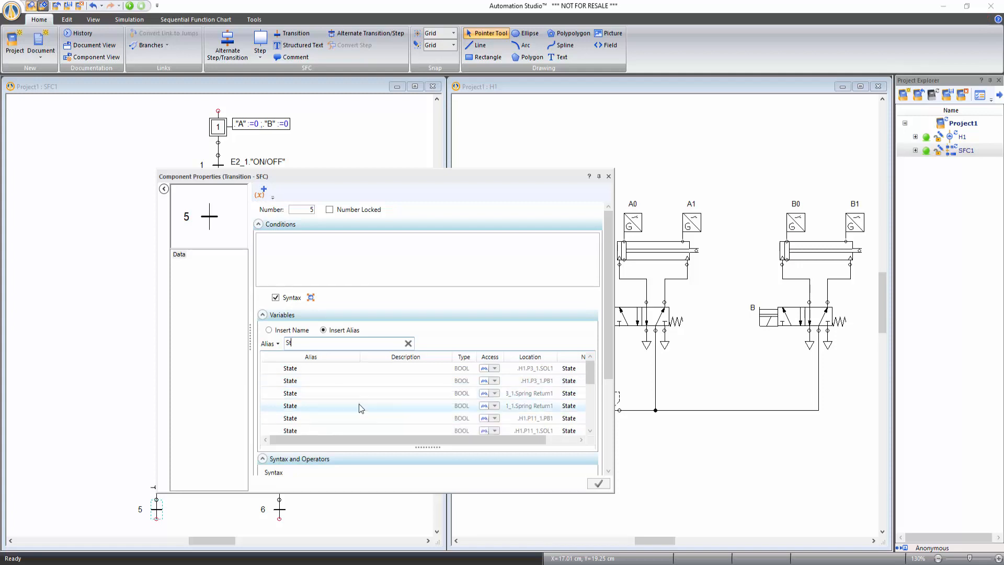
{"action": "left_click_drag", "start_coordinate": [500, 177], "coordinate": [357, 197]}
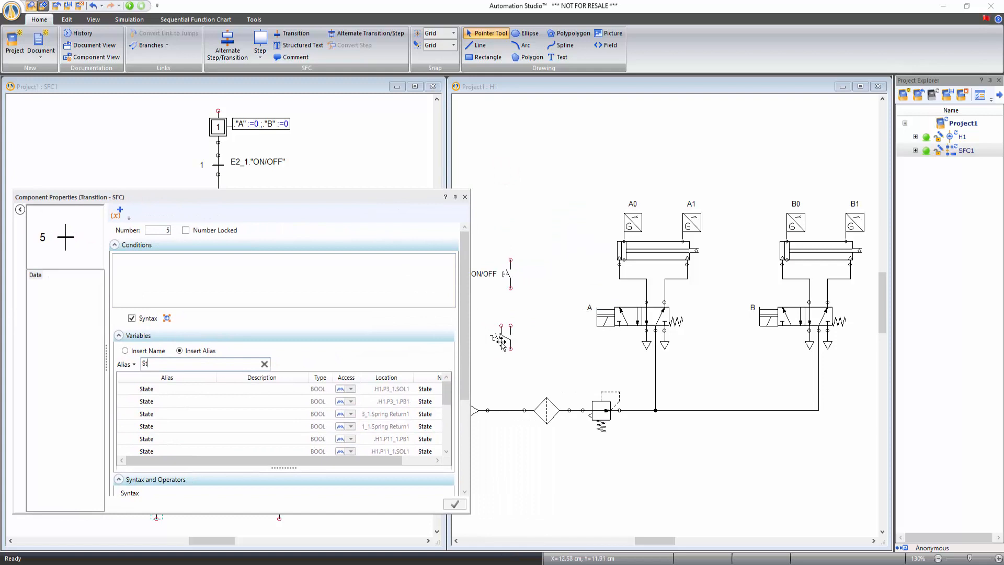
{"action": "left_click", "coordinate": [465, 196]}
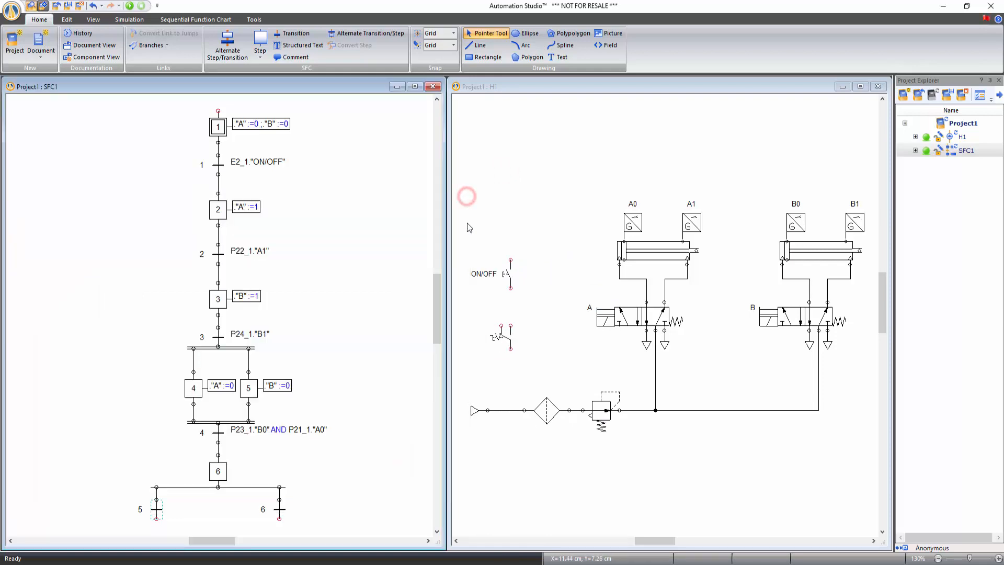
Rename the 2-position switch's State variable alias to State_AUTO in its component properties.
{"action": "double_click", "coordinate": [507, 336]}
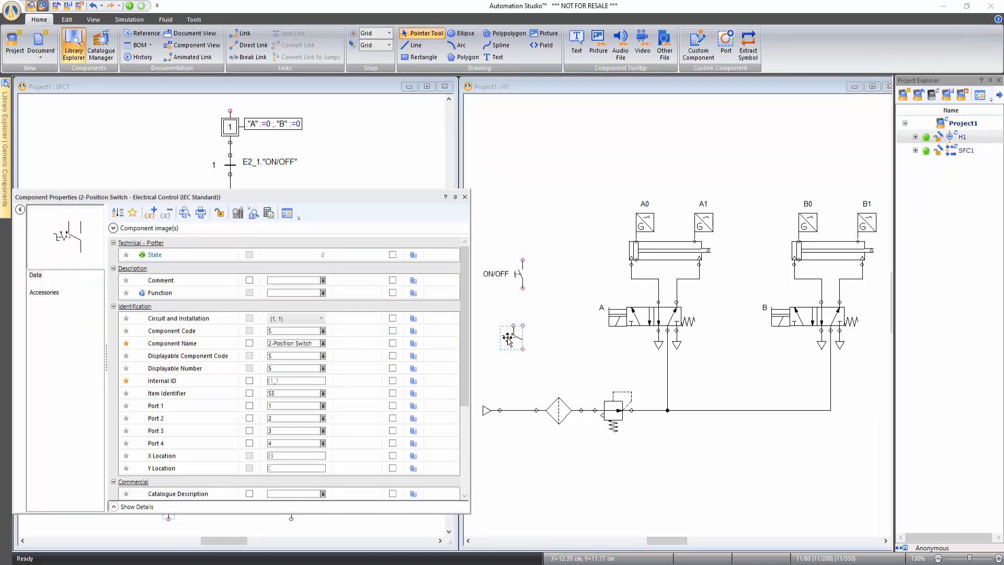
{"action": "left_click", "coordinate": [167, 255]}
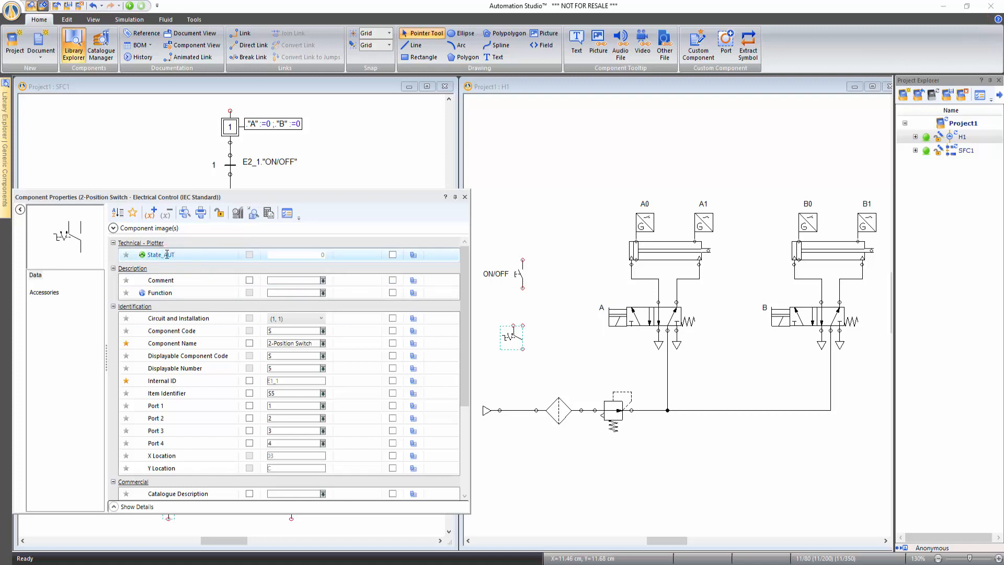
{"action": "left_click", "coordinate": [299, 241]}
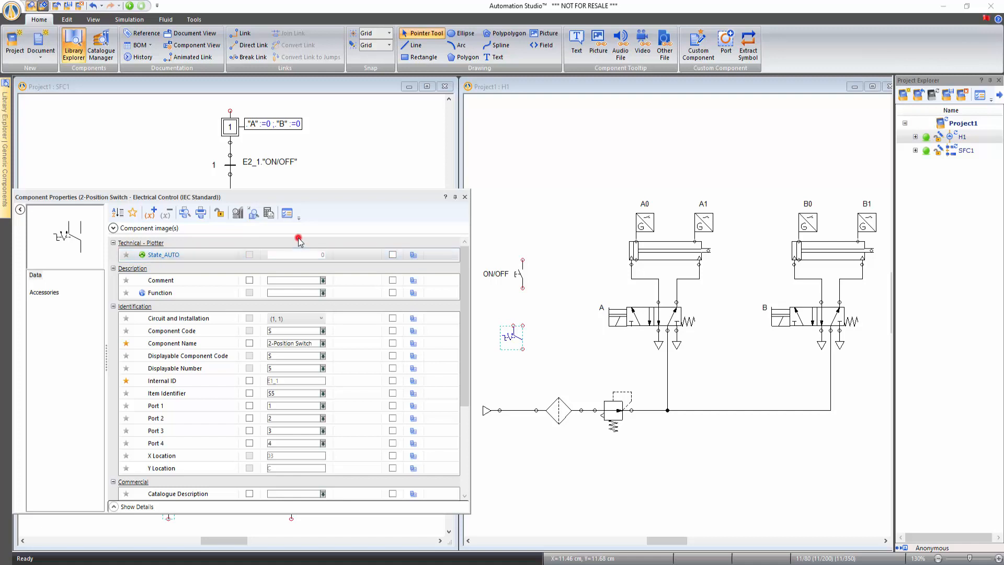
{"action": "left_click", "coordinate": [464, 198]}
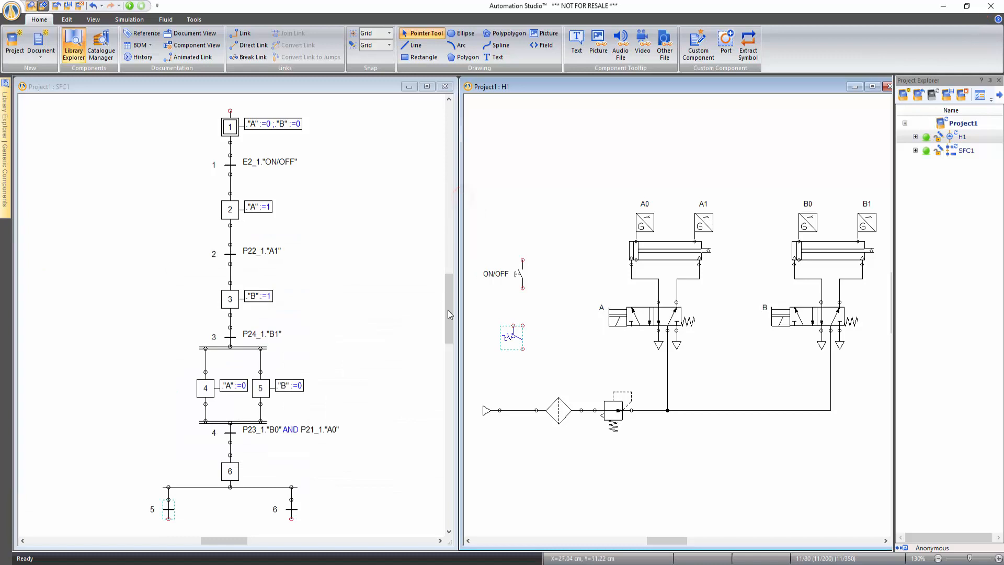
{"action": "left_click", "coordinate": [392, 360]}
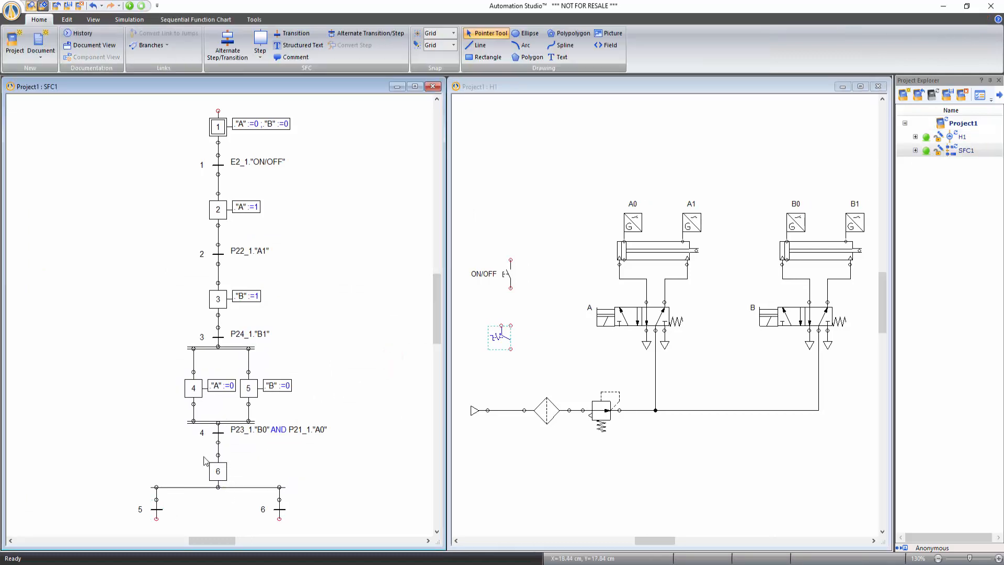
Set the condition of transition 5 to E1_1."State_AUTO" = 1, using the 2-position switch's state variable.
{"action": "double_click", "coordinate": [156, 510]}
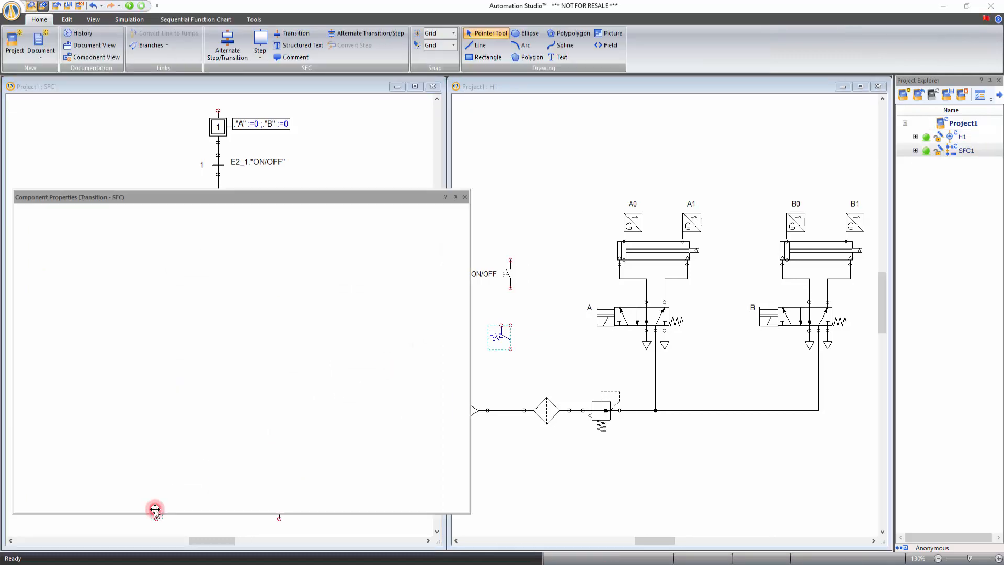
{"action": "left_click", "coordinate": [151, 364]}
{"action": "type", "text": "St"}
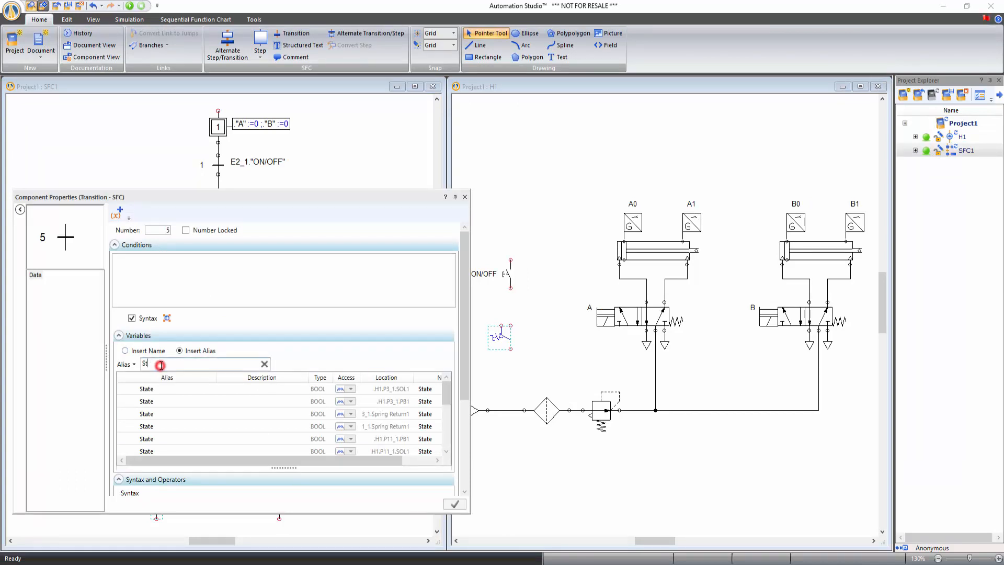
{"action": "type", "text": "ate_"}
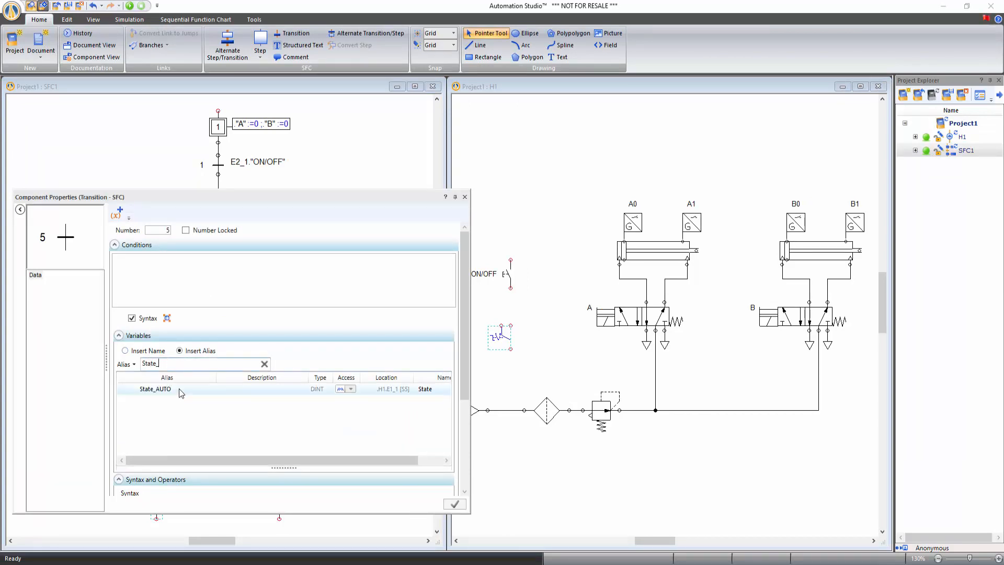
{"action": "double_click", "coordinate": [180, 389]}
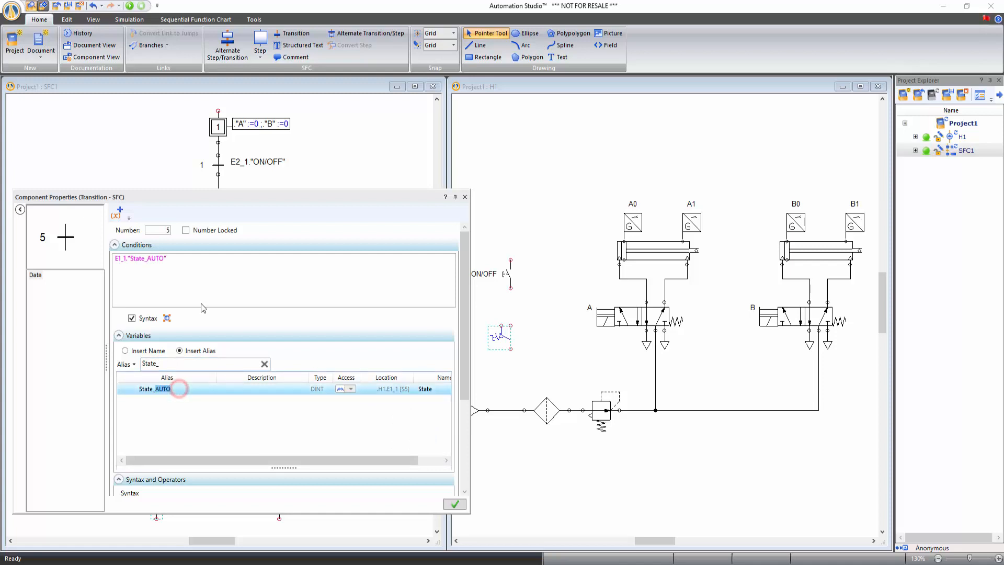
{"action": "left_click", "coordinate": [186, 260]}
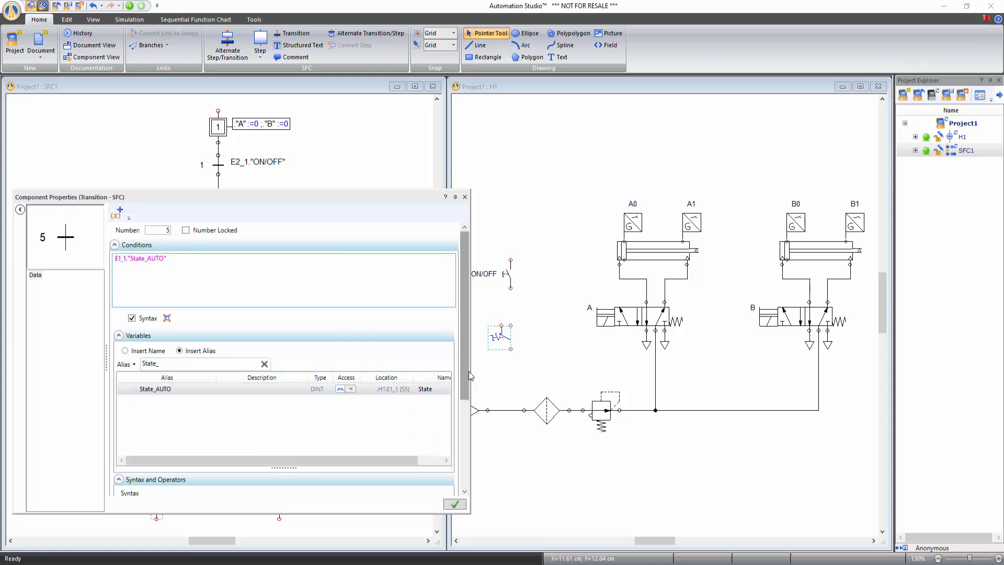
{"action": "left_click_drag", "start_coordinate": [463, 376], "coordinate": [455, 349]}
{"action": "left_click", "coordinate": [251, 459]}
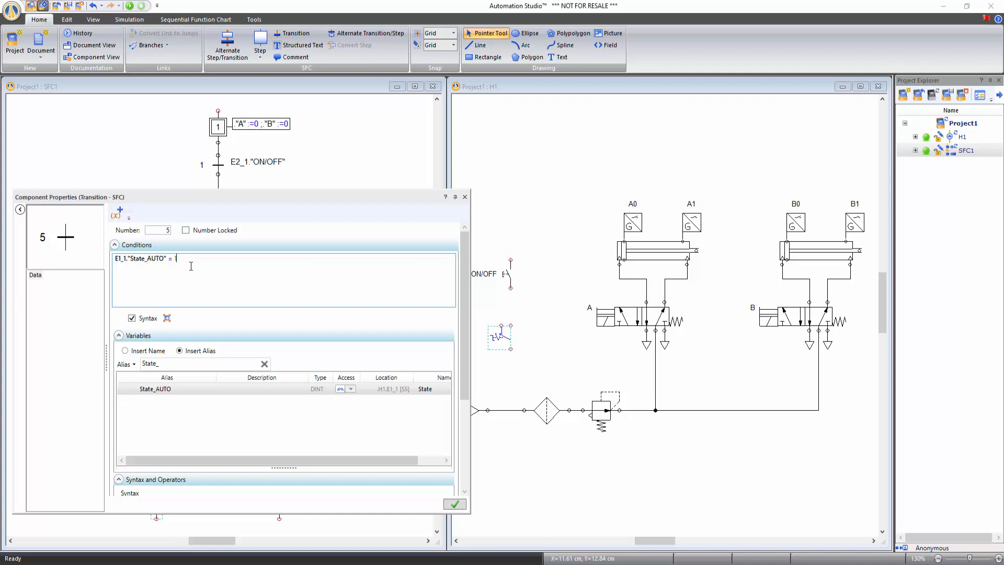
{"action": "type", "text": "1"}
{"action": "left_click", "coordinate": [455, 504]}
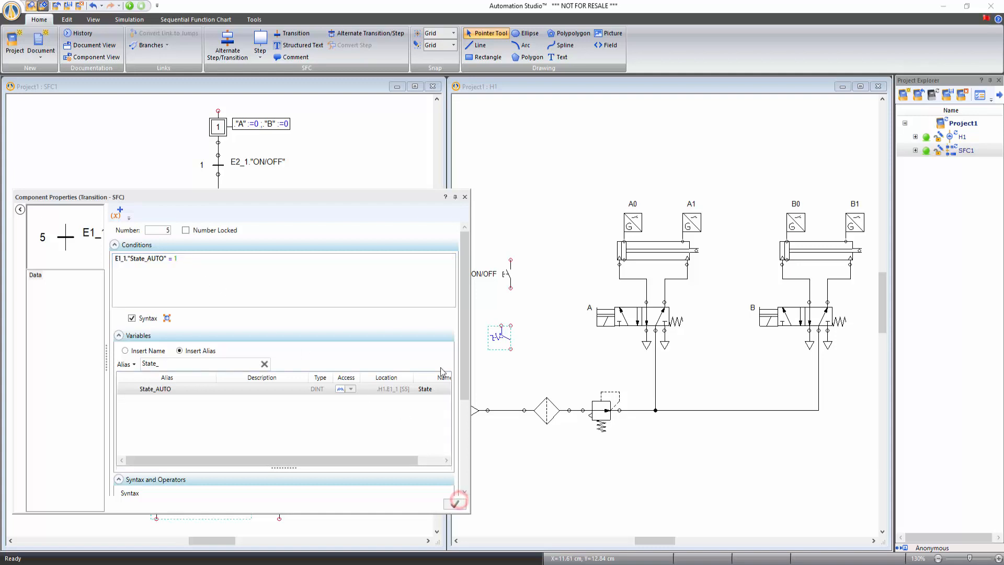
{"action": "left_click", "coordinate": [464, 197]}
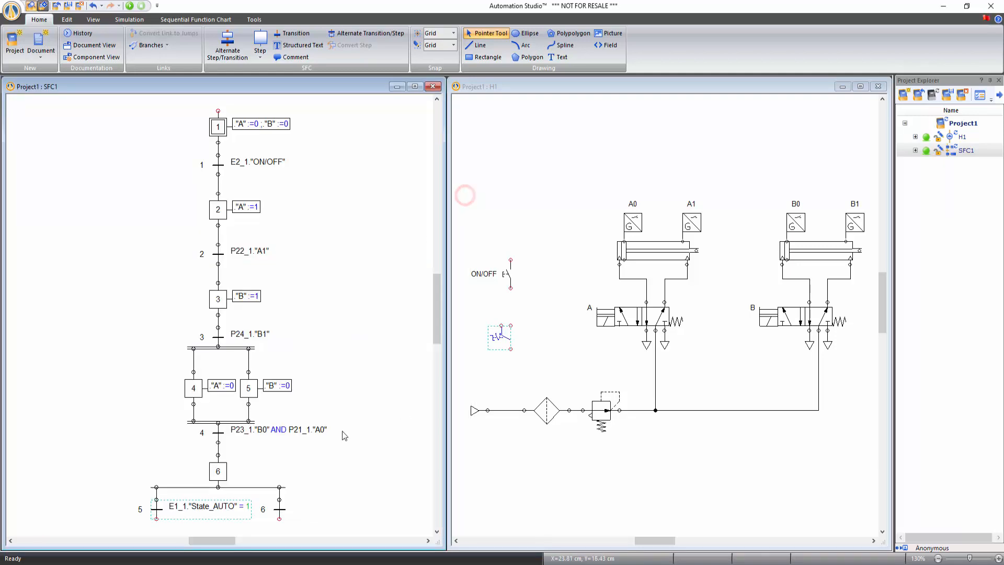
{"action": "left_click", "coordinate": [339, 478]}
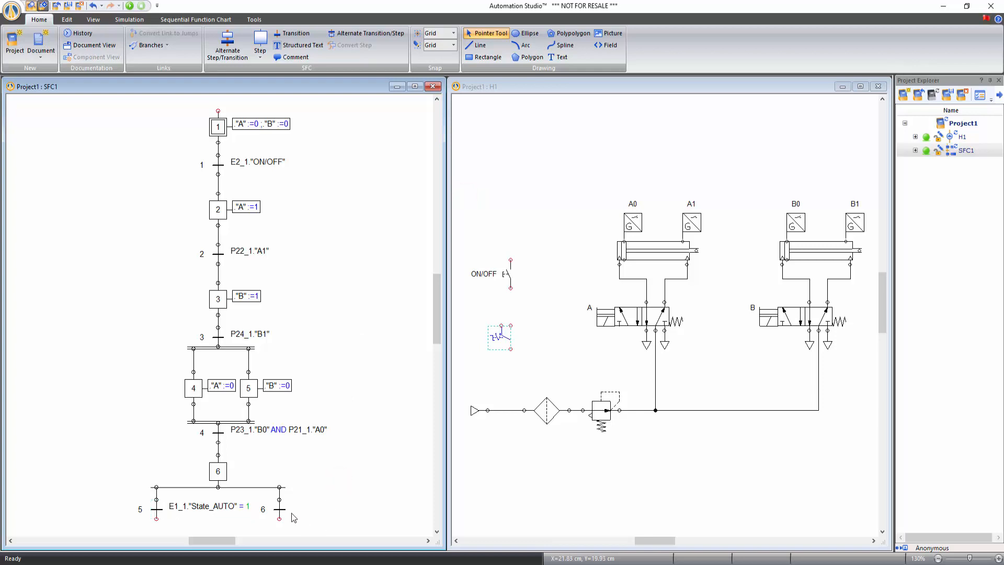
Set the condition of transition 6 to E1_1."State_AUTO" = 0, using the 2-position switch's state variable.
{"action": "left_click", "coordinate": [499, 368]}
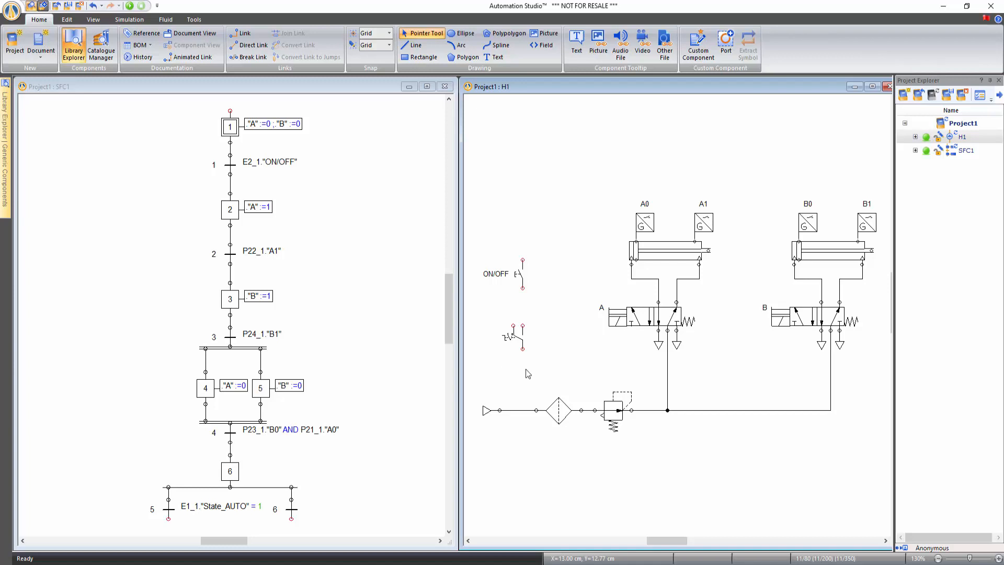
{"action": "double_click", "coordinate": [292, 507]}
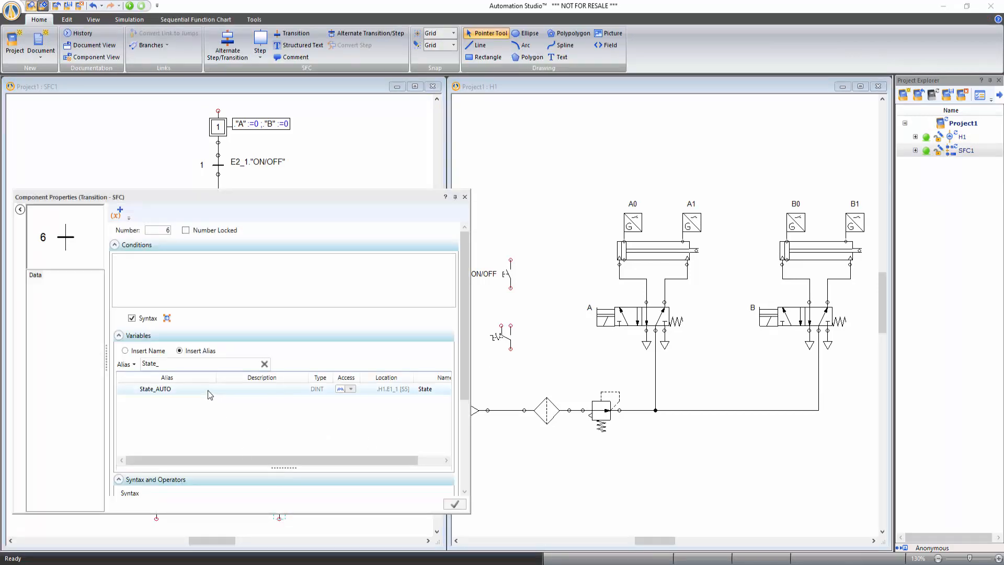
{"action": "double_click", "coordinate": [208, 389]}
{"action": "left_click", "coordinate": [212, 266]}
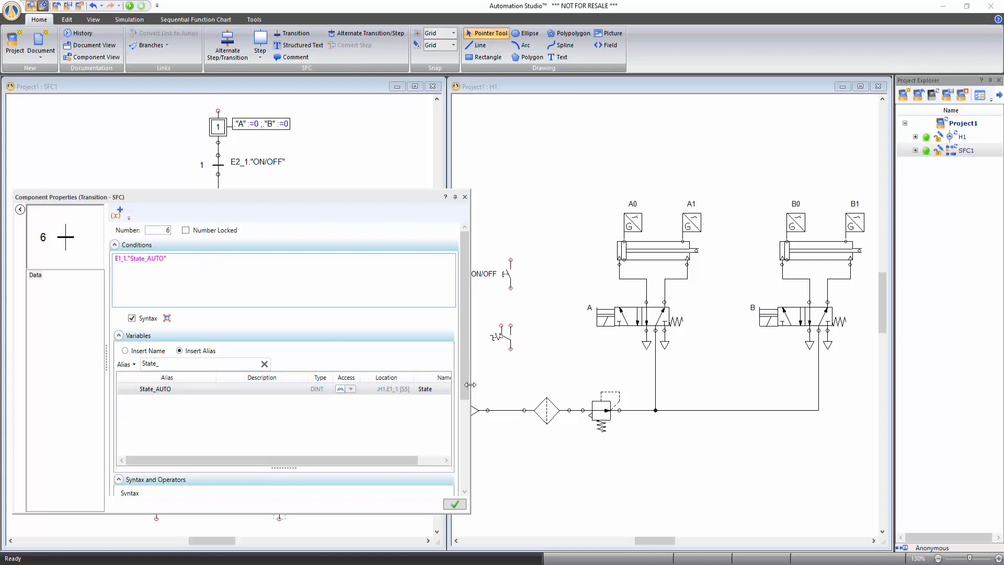
{"action": "scroll", "coordinate": [462, 389], "scroll_direction": "down", "scroll_amount": 3}
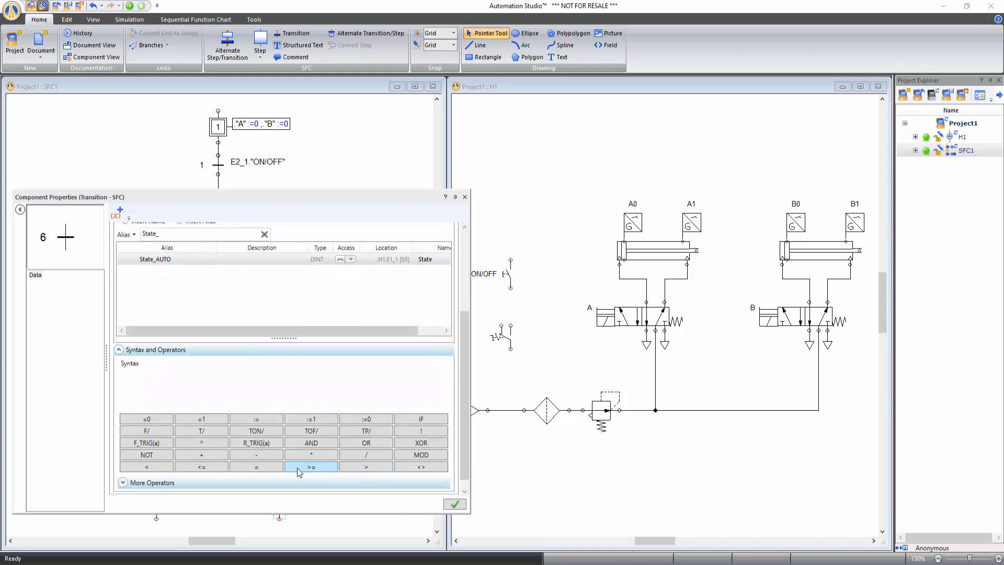
{"action": "left_click", "coordinate": [277, 466]}
{"action": "left_click_drag", "start_coordinate": [464, 446], "coordinate": [463, 361]}
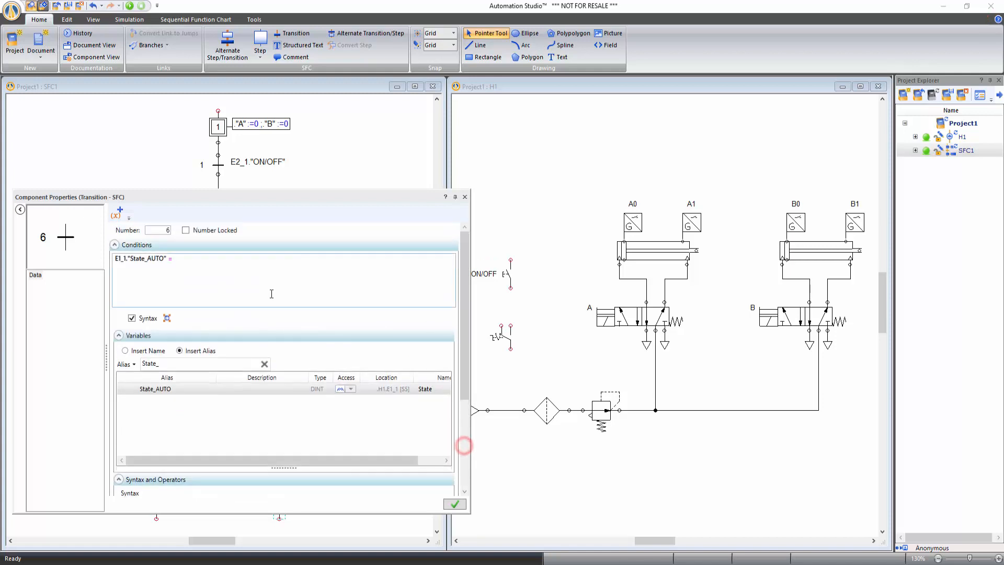
{"action": "left_click", "coordinate": [199, 264]}
{"action": "left_click", "coordinate": [453, 504]}
{"action": "left_click", "coordinate": [464, 197]}
{"action": "left_click", "coordinate": [343, 450]}
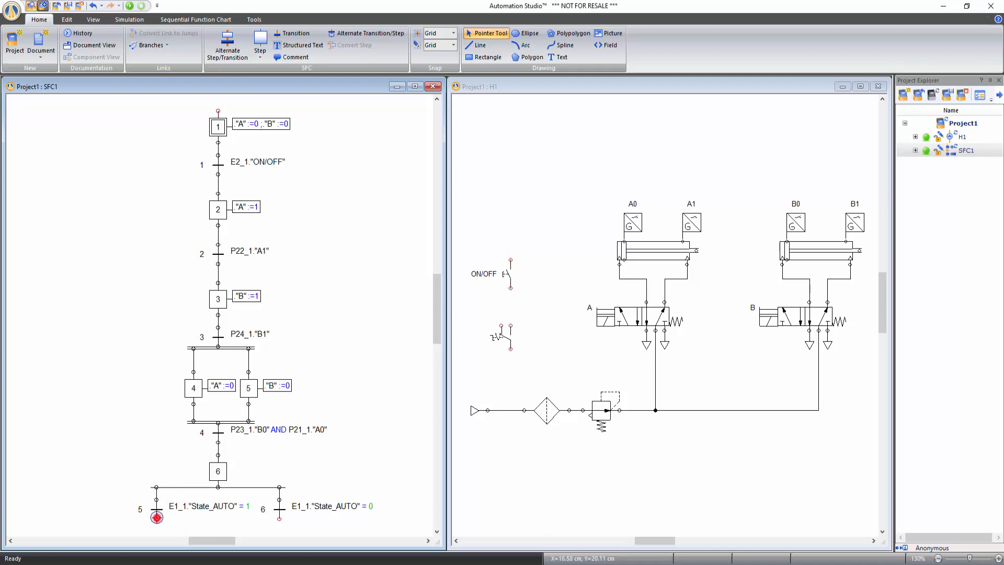
Connect the output of transition 5 back to the input of step 2.
{"action": "left_click_drag", "start_coordinate": [156, 519], "coordinate": [90, 512]}
{"action": "left_click", "coordinate": [90, 513]}
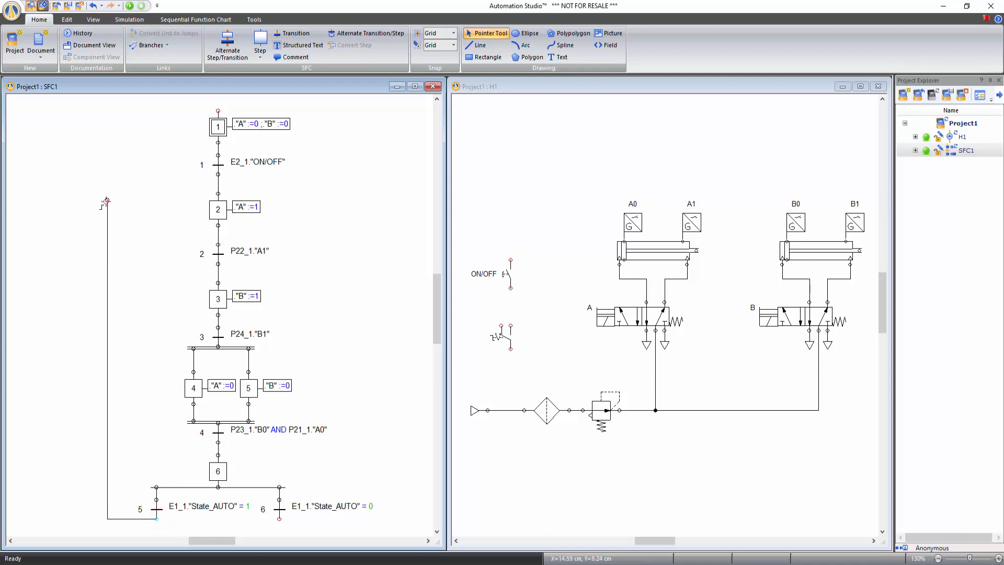
{"action": "left_click", "coordinate": [107, 201]}
{"action": "left_click", "coordinate": [218, 194]}
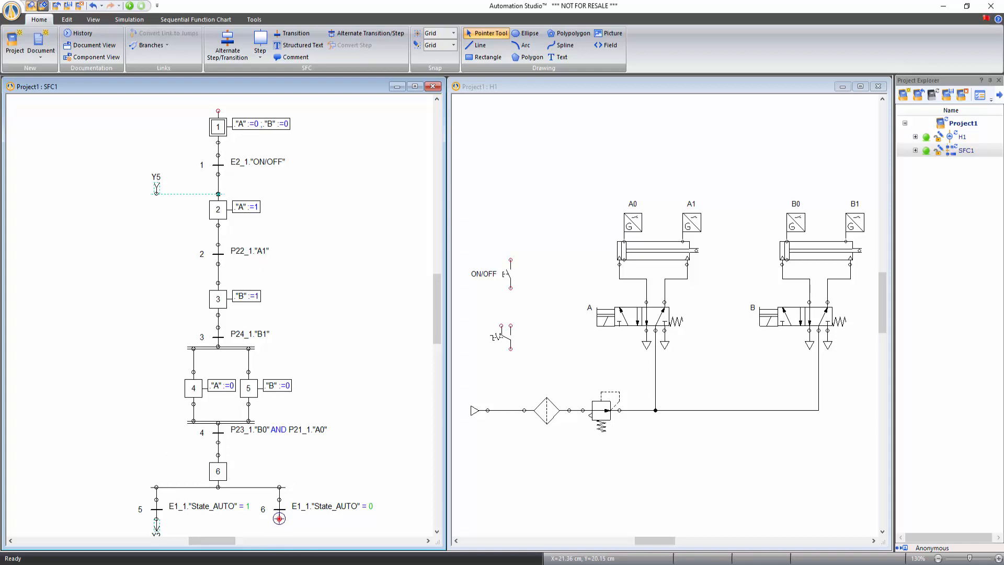
Connect the output of transition 6 back to the input of initial step 1.
{"action": "left_click", "coordinate": [279, 520]}
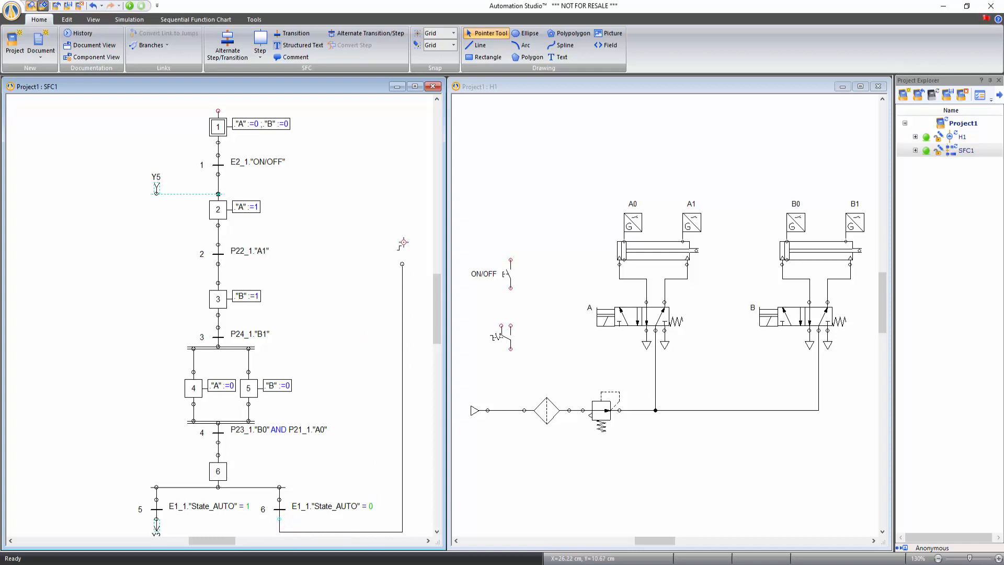
{"action": "left_click", "coordinate": [393, 109]}
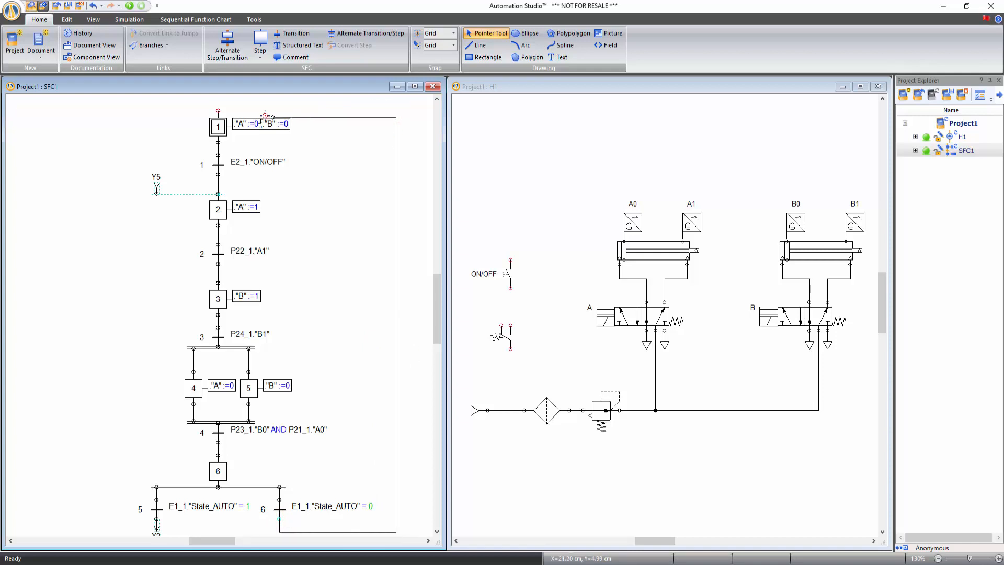
{"action": "left_click", "coordinate": [218, 109]}
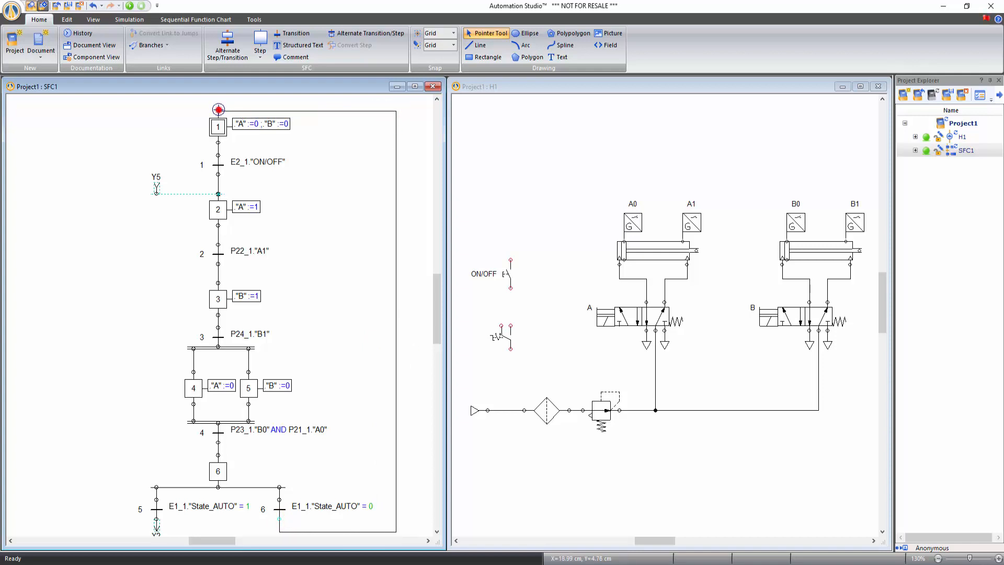
{"action": "right_click", "coordinate": [96, 187]}
{"action": "left_click", "coordinate": [124, 270]}
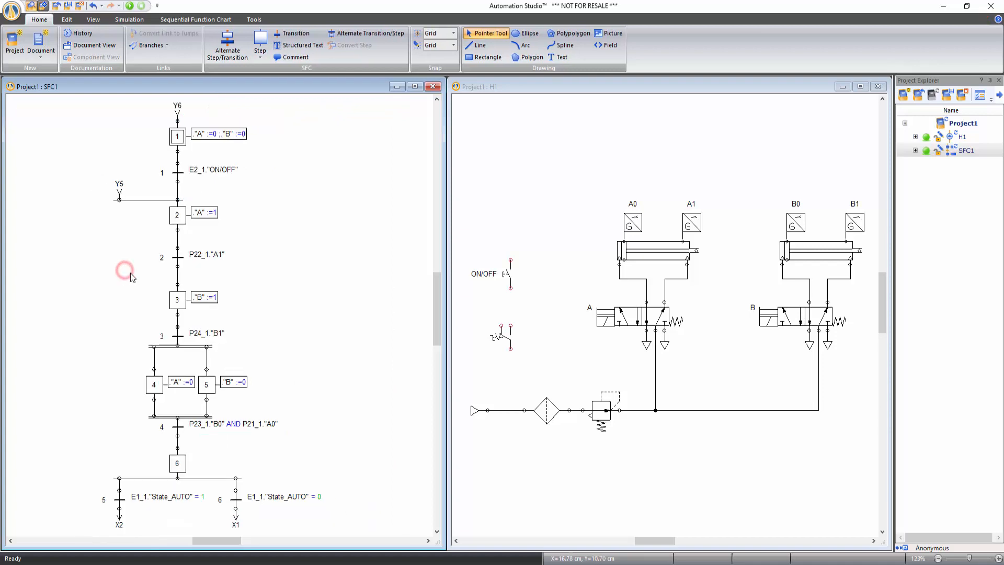
{"action": "left_click", "coordinate": [347, 332]}
Run a normal simulation, actuating the ON/OFF push button and toggling the 2-position switch on and back off.
{"action": "left_click", "coordinate": [130, 20]}
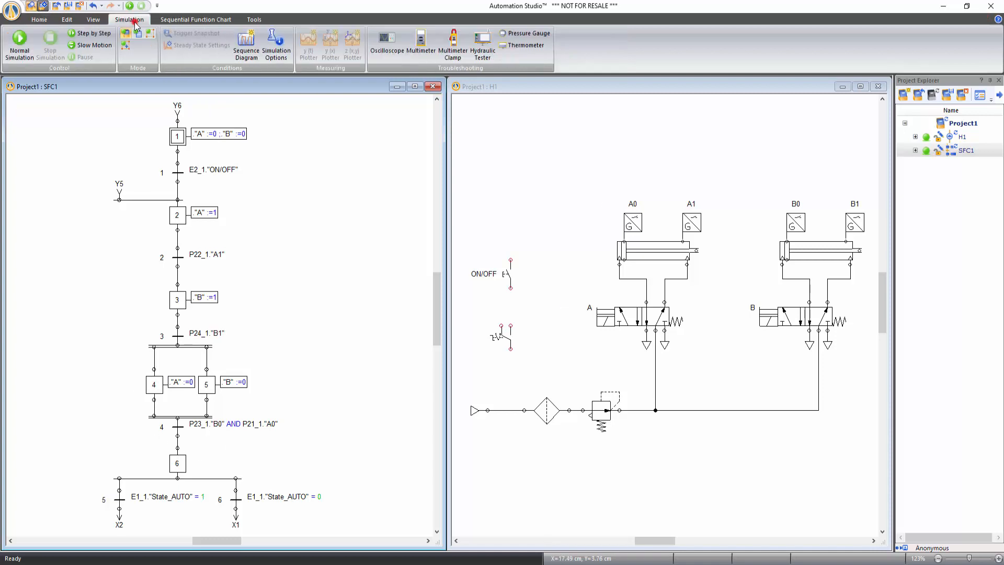
{"action": "left_click", "coordinate": [19, 47]}
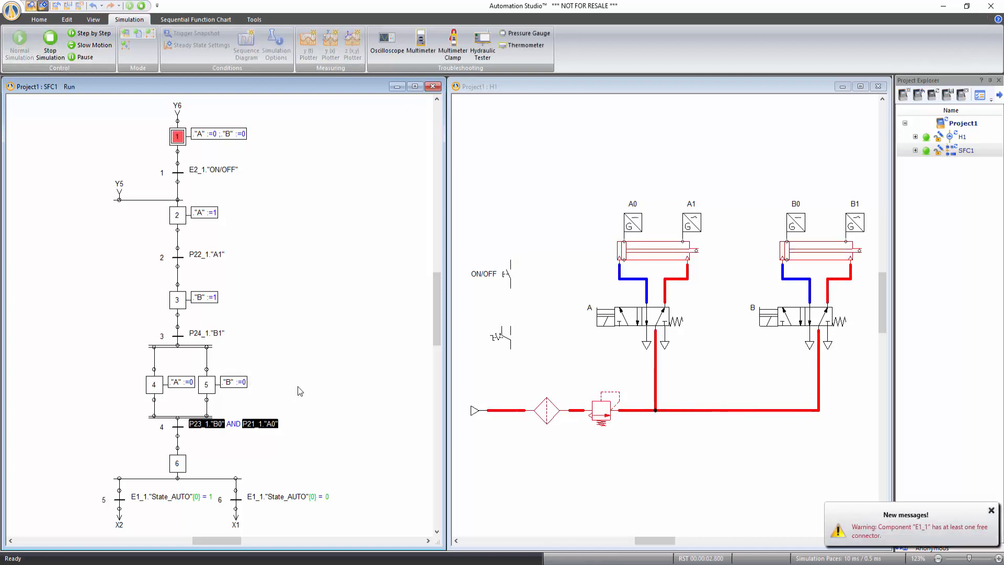
{"action": "left_click", "coordinate": [507, 274]}
{"action": "left_click", "coordinate": [502, 338]}
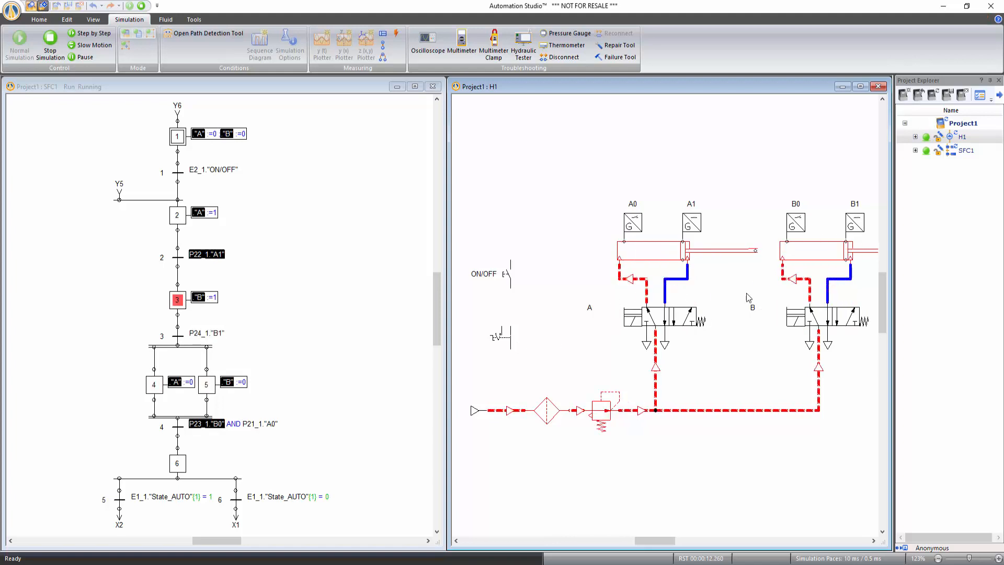
{"action": "left_click", "coordinate": [500, 338]}
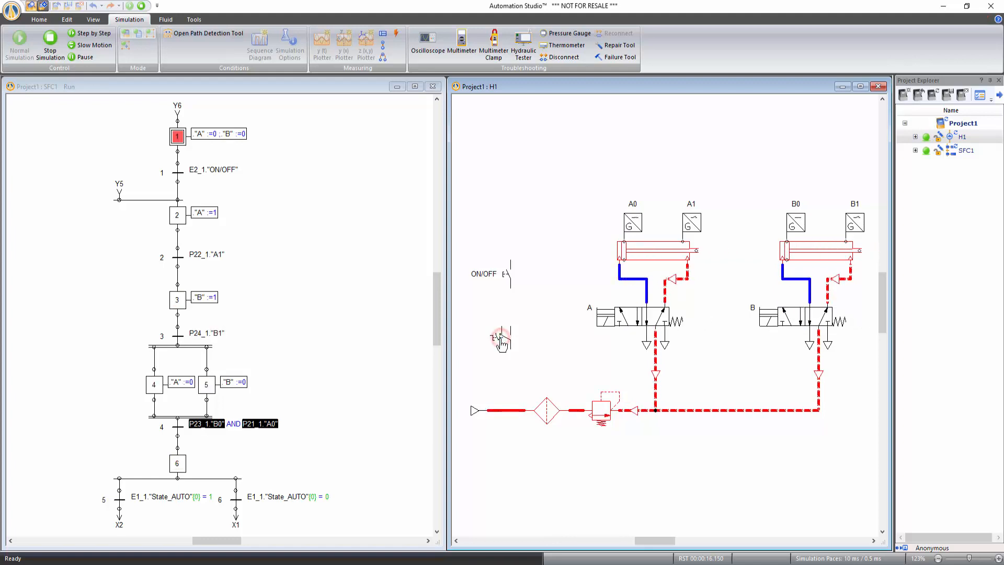